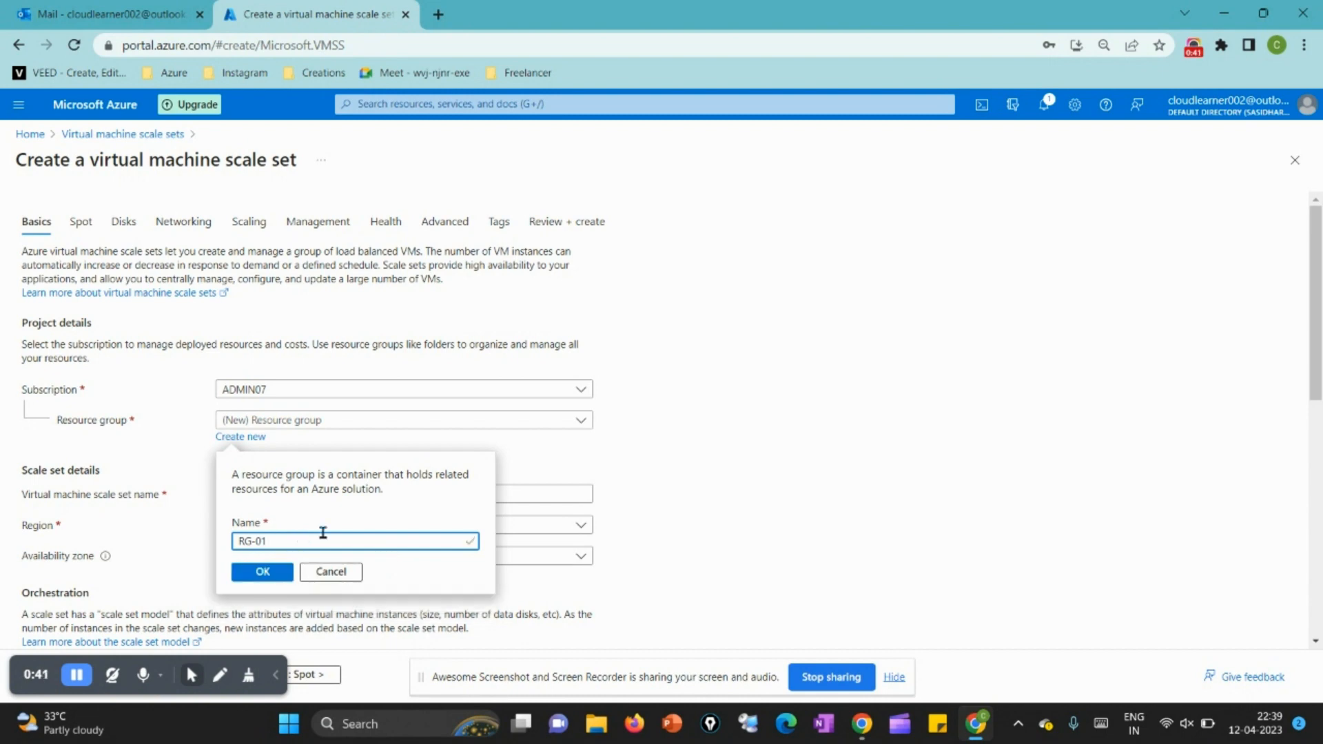
Step: Confirm the new resource group RG-01 and name the virtual machine scale set VMSS-Demo
left_click(245, 588)
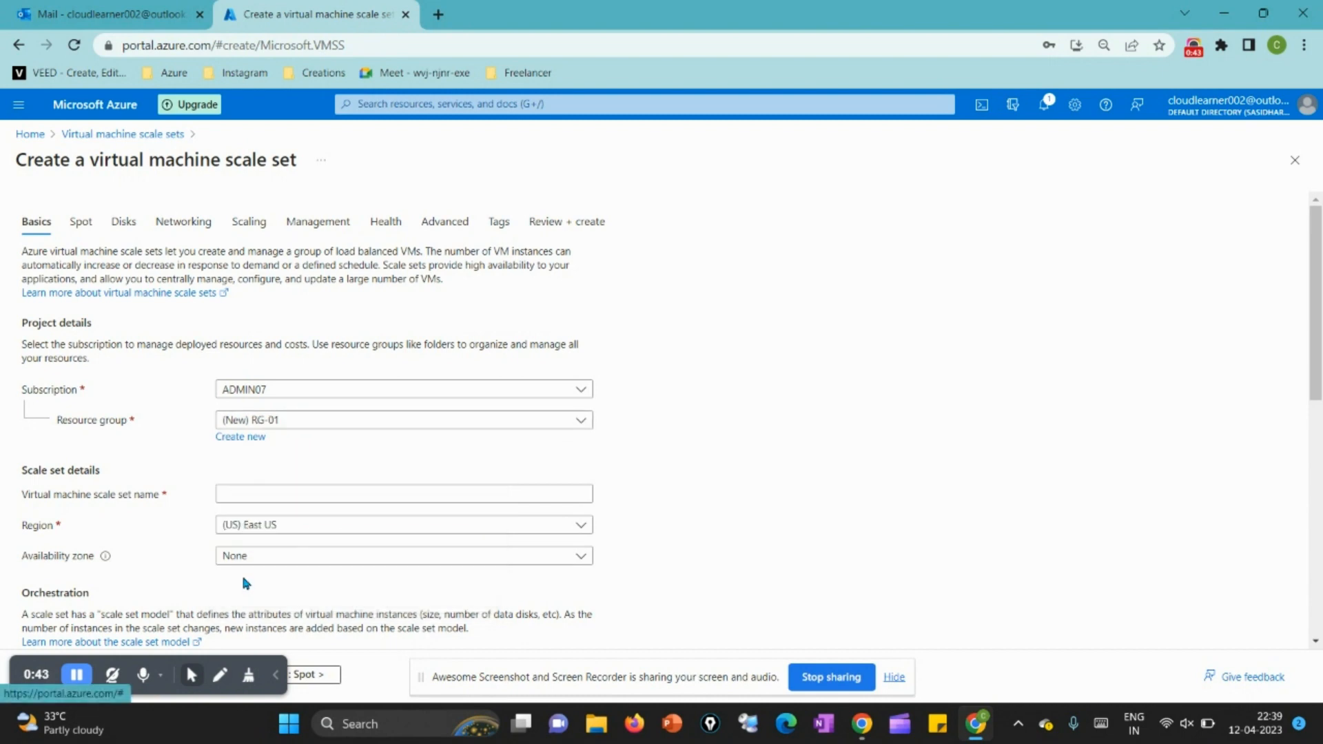
scroll(241, 573, "down", 3)
left_click(255, 265)
type("VMSS-De")
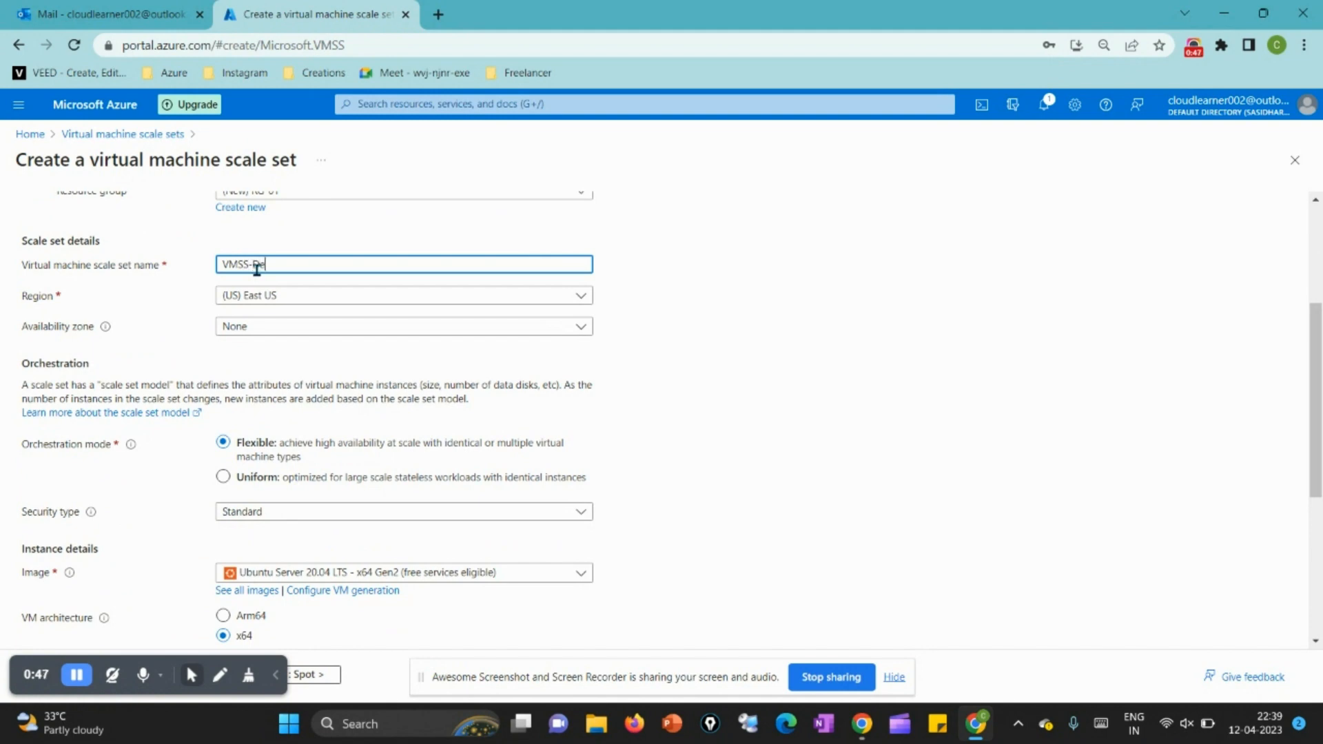
type("mo")
left_click(324, 295)
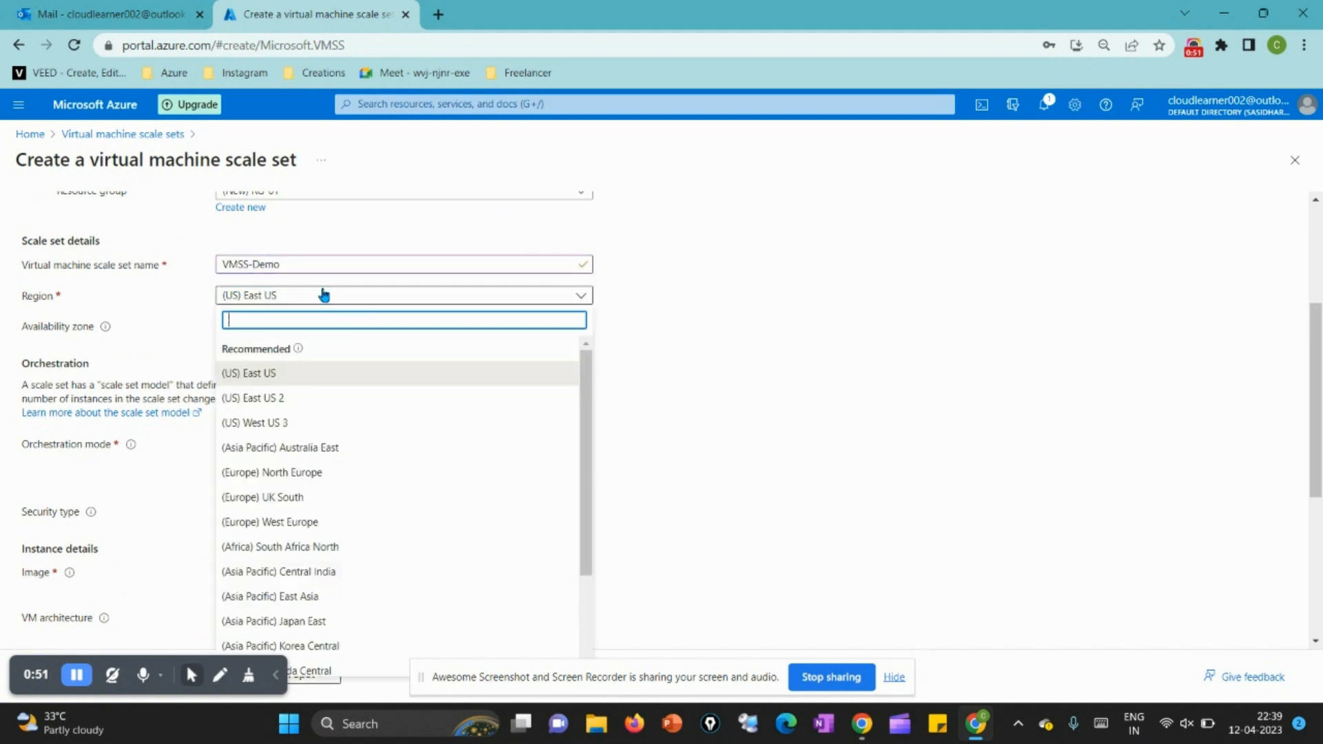
type("eas")
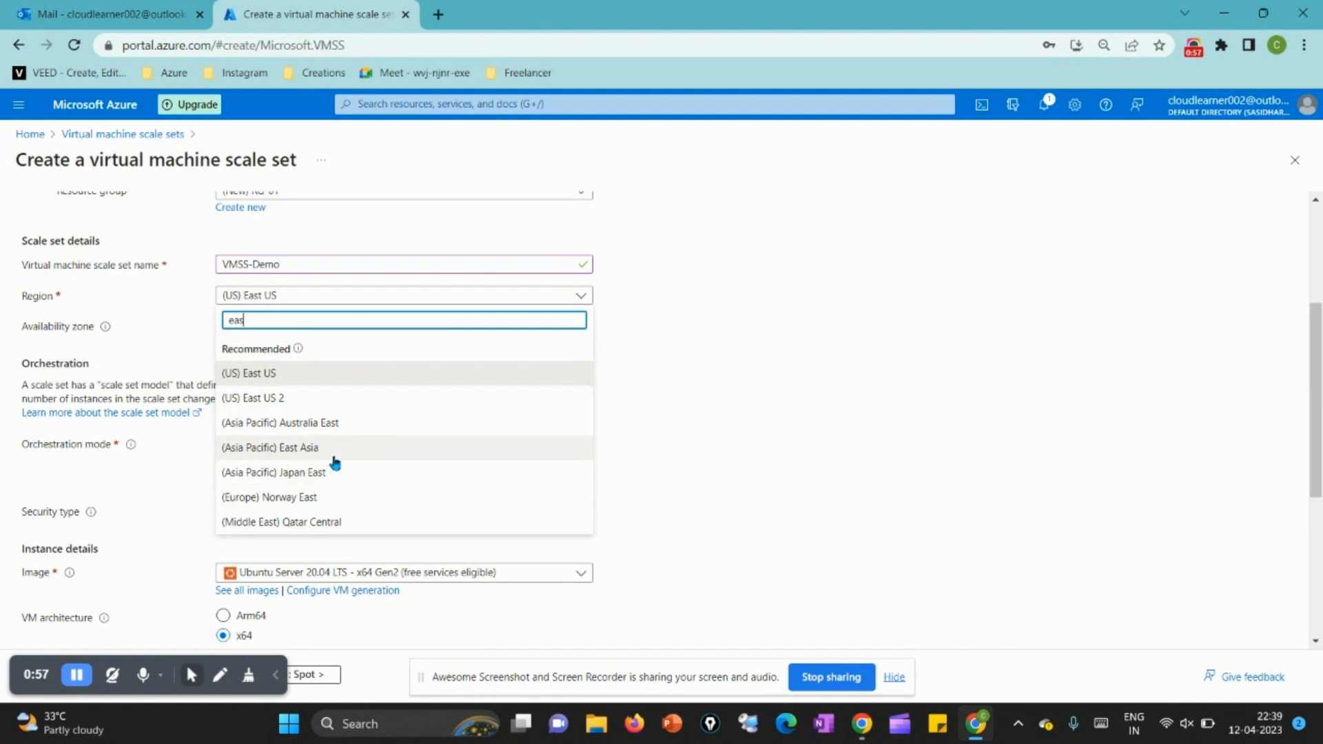
key("BackSpace")
key("BackSpace")
key("BackSpace")
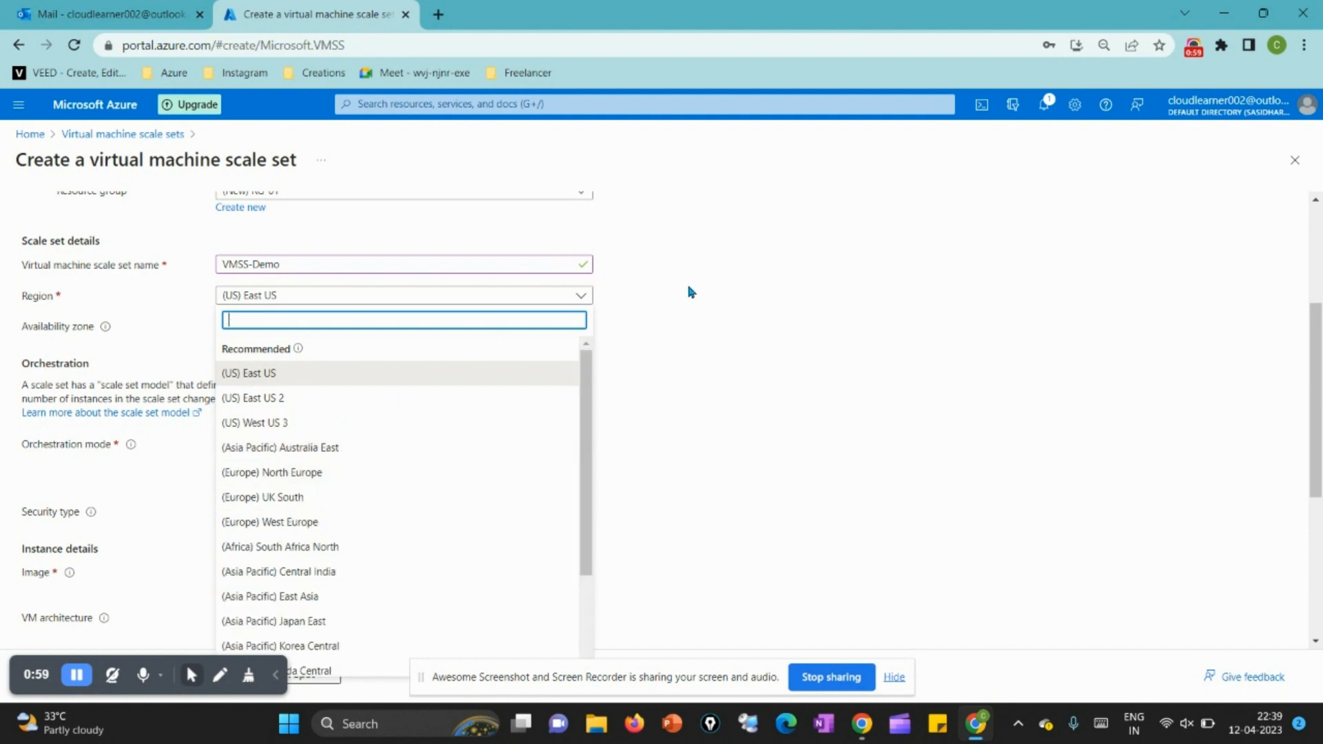
left_click(650, 296)
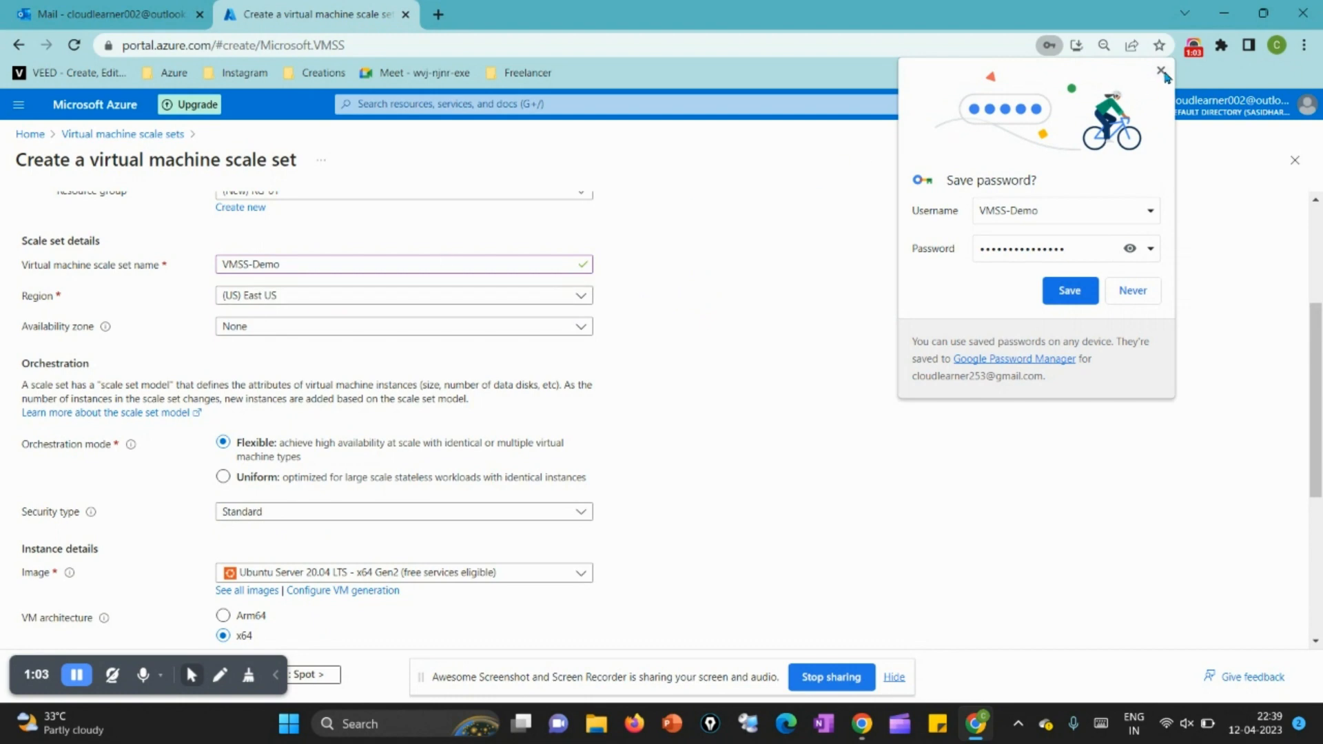
Step: Set the scale set's region to (Europe) West Europe and keep the availability zone at None
left_click(273, 303)
type("west")
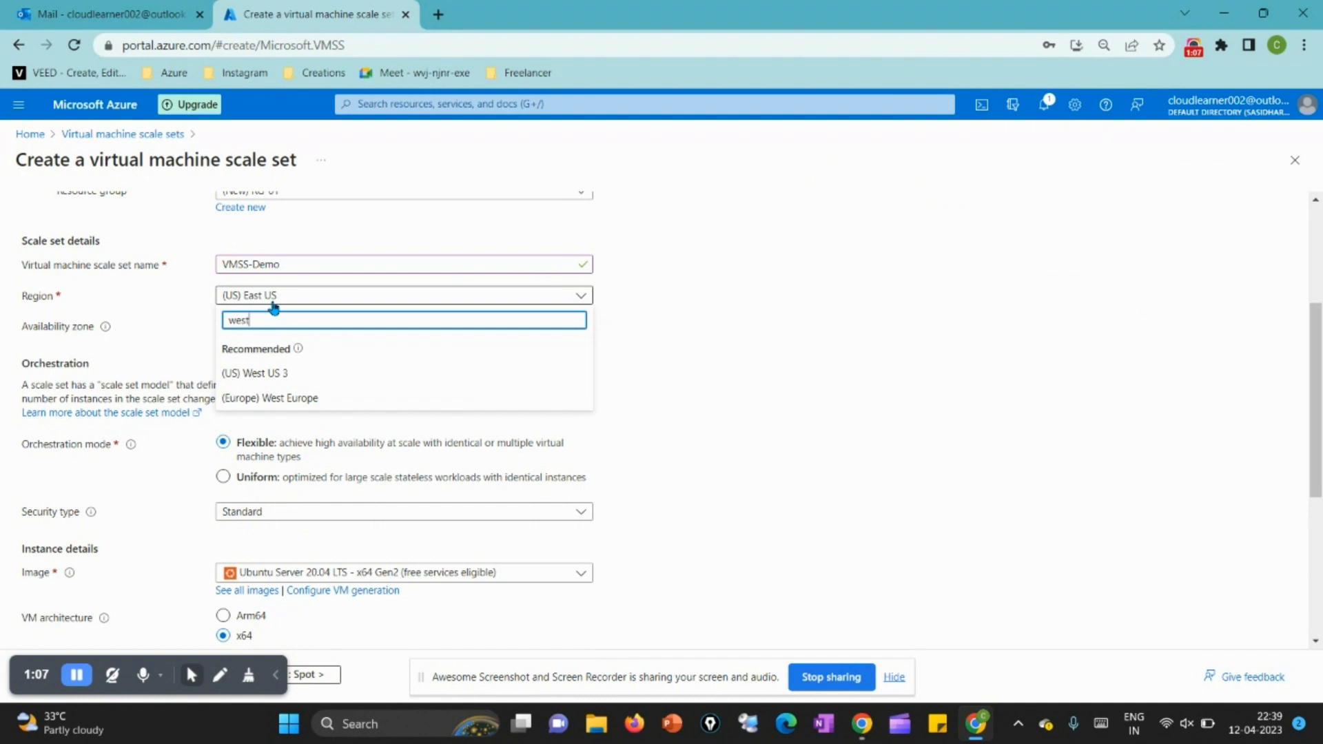
left_click(289, 398)
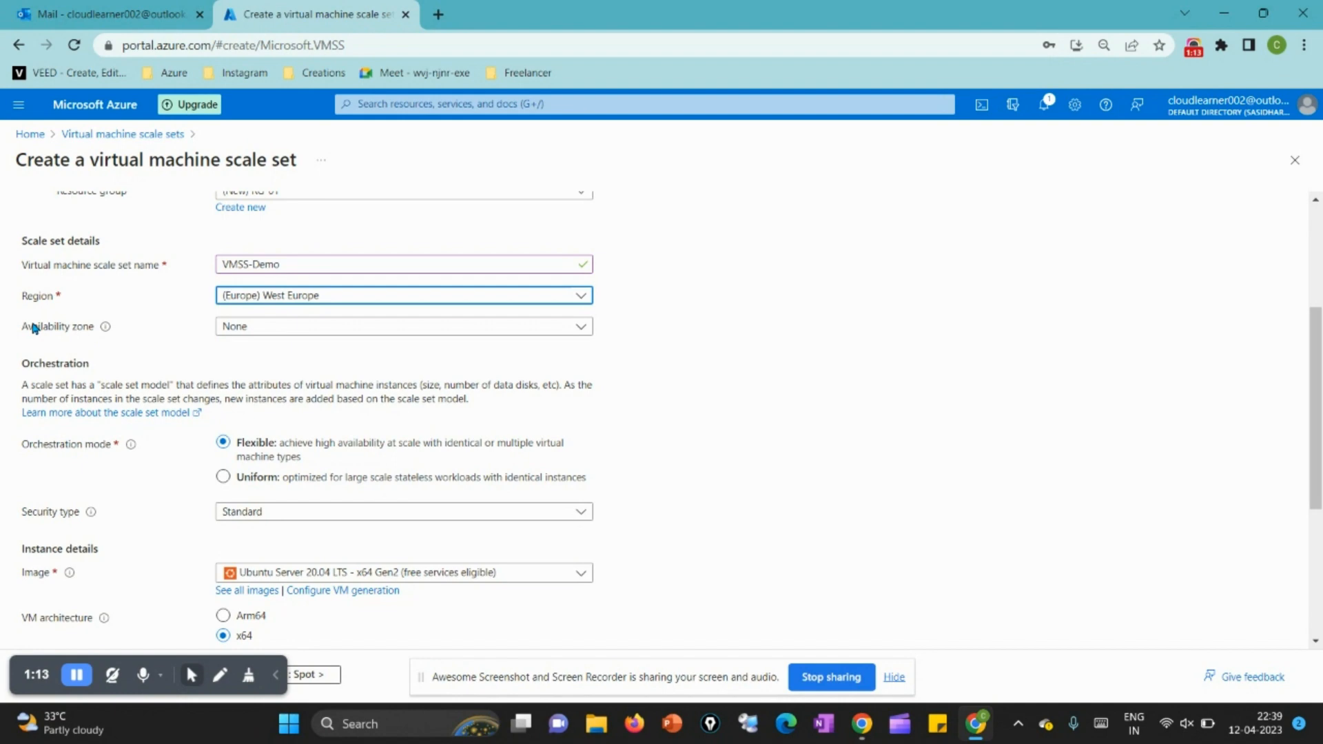
left_click(253, 332)
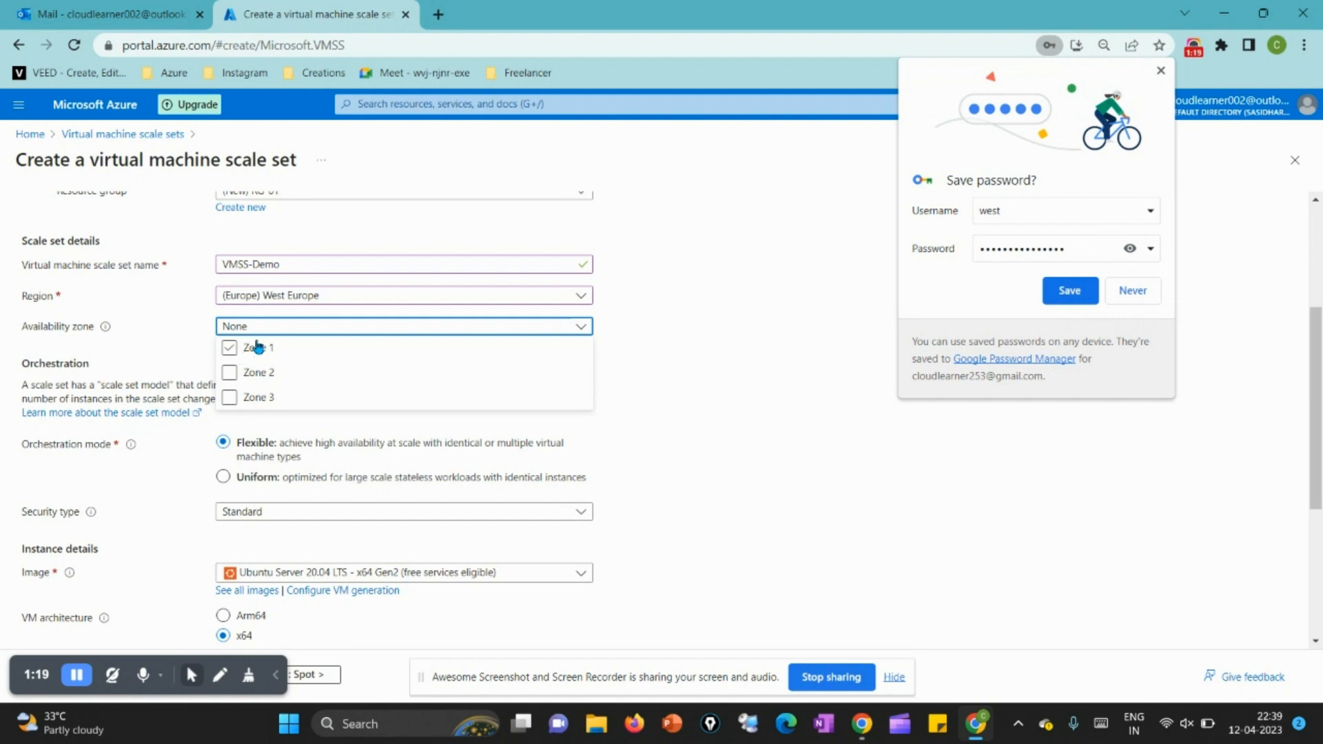
left_click(1163, 72)
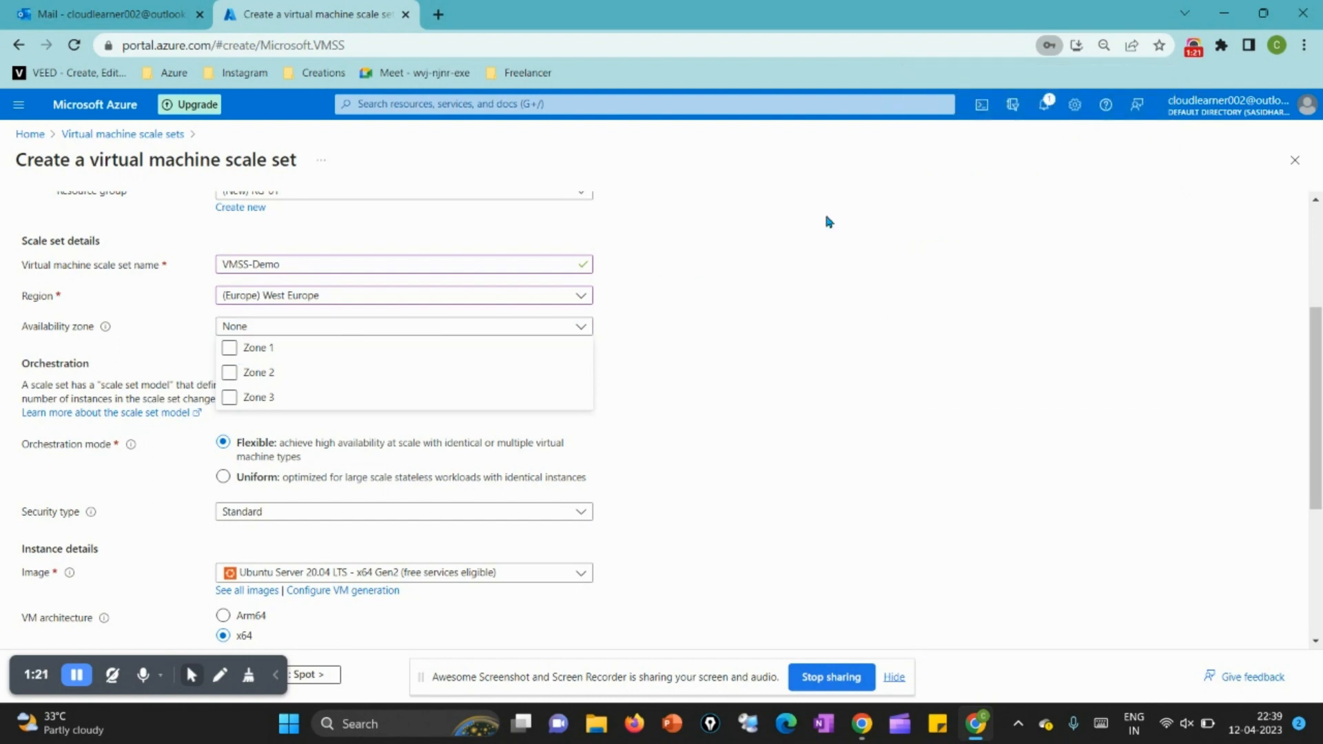
left_click(354, 331)
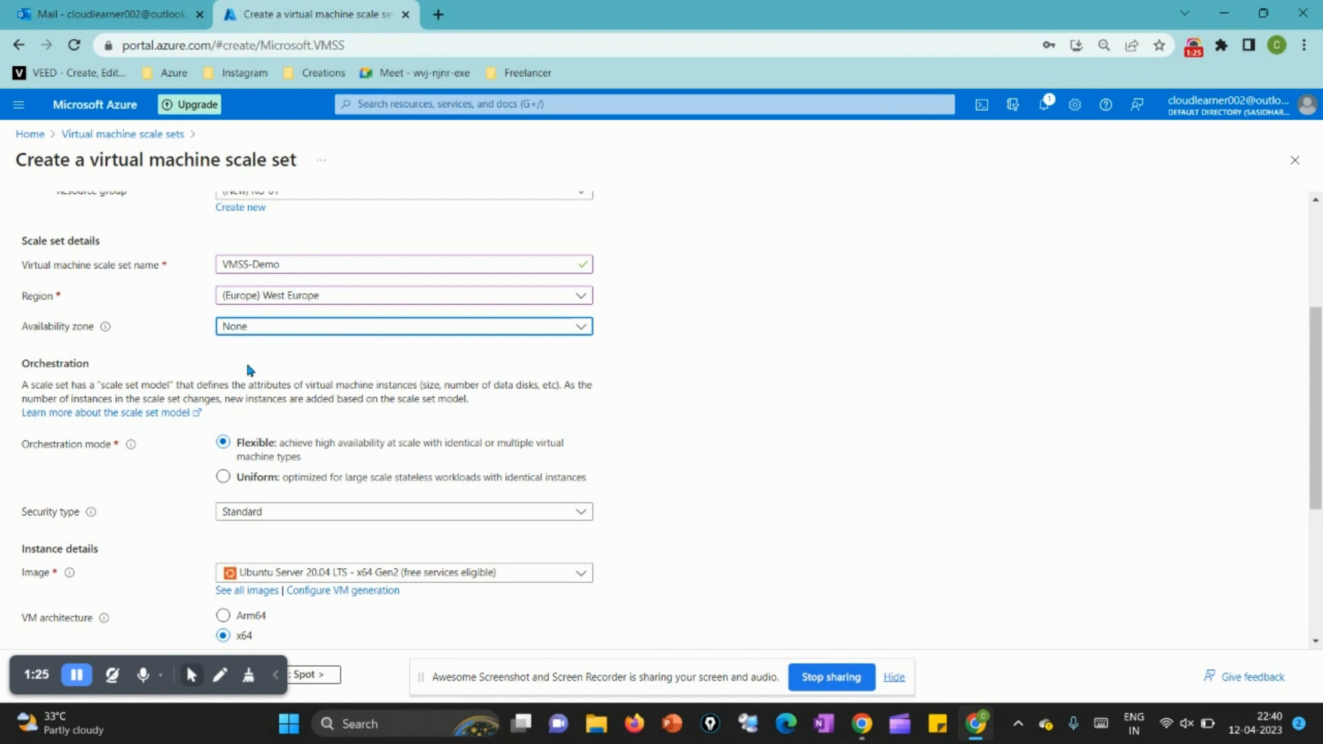
Step: Set the orchestration mode to Uniform and choose the Windows Server 2016 Datacenter - x64 Gen2 image
scroll(250, 371, "down", 3)
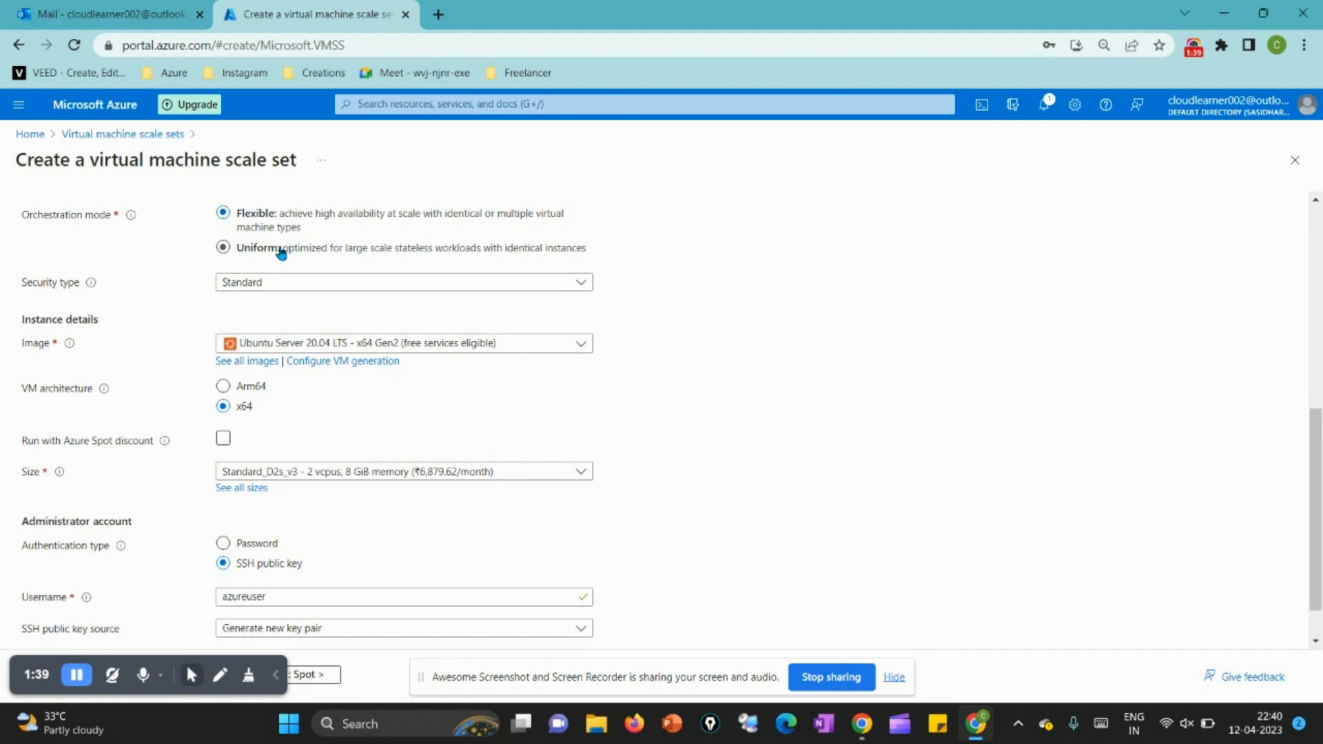
left_click(305, 251)
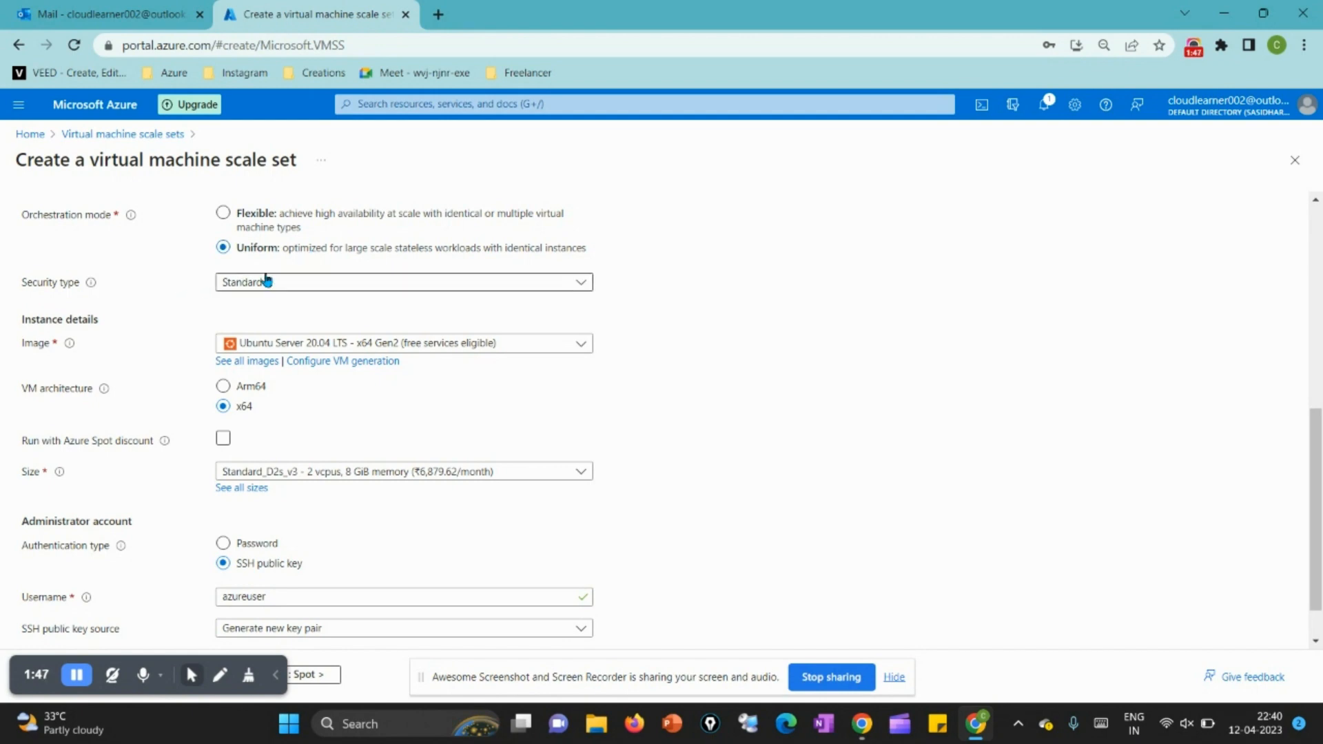
left_click(310, 343)
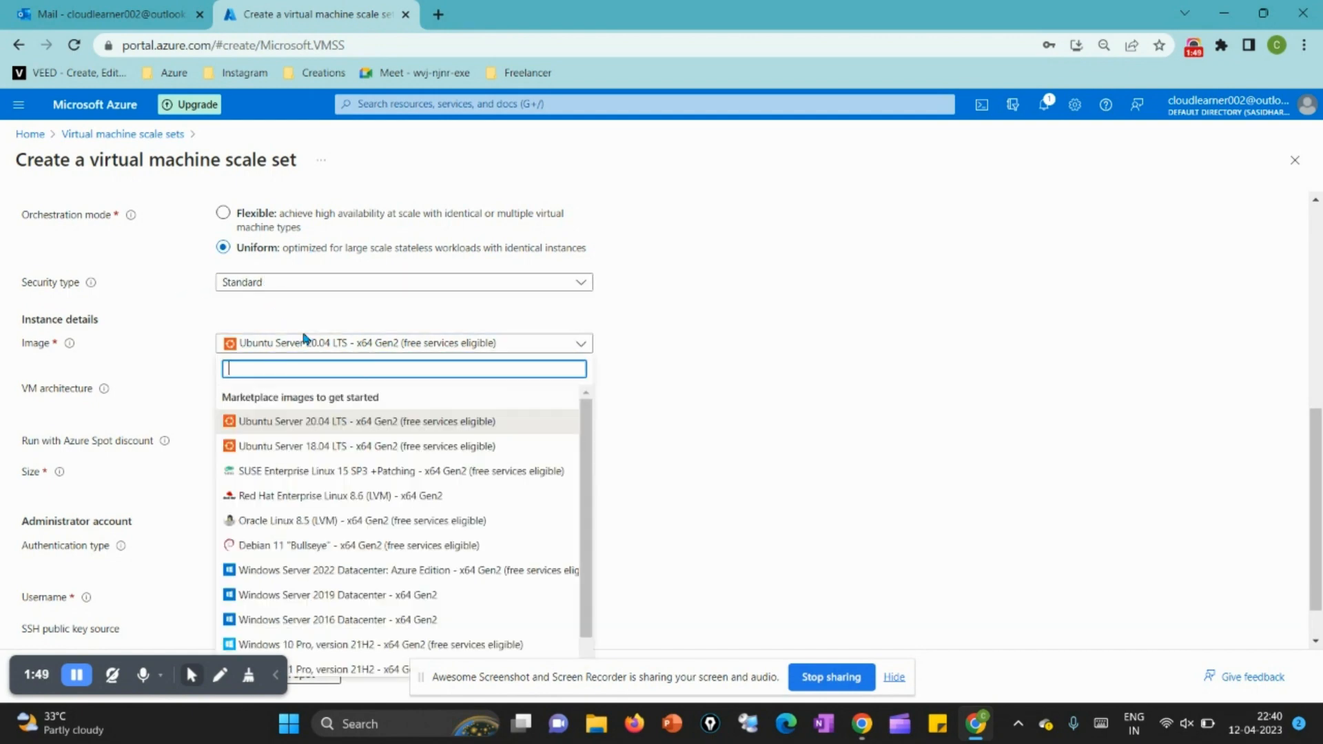
left_click(404, 620)
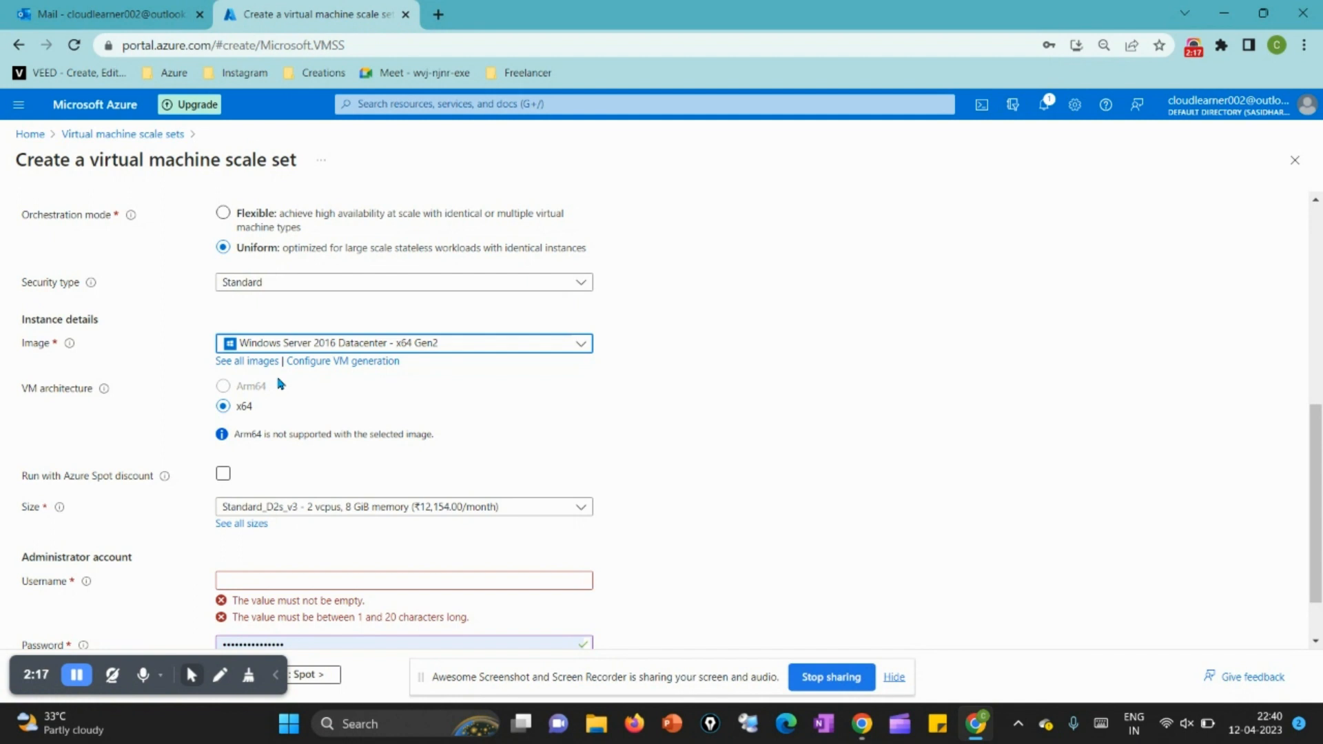
Step: Set the instance size to Standard_DS1_v2 with 1 vcpu and 3.5 GiB memory
scroll(269, 404, "down", 1)
scroll(269, 404, "down", 1)
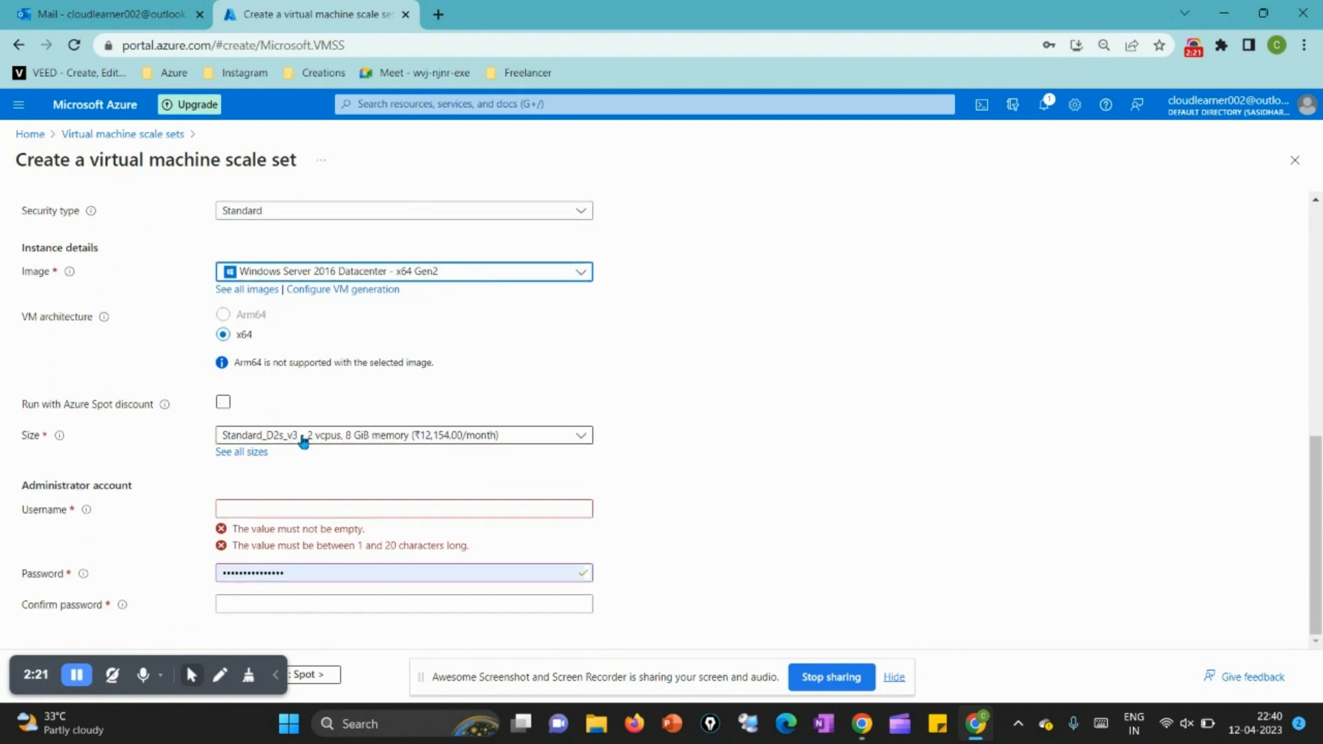
left_click(304, 436)
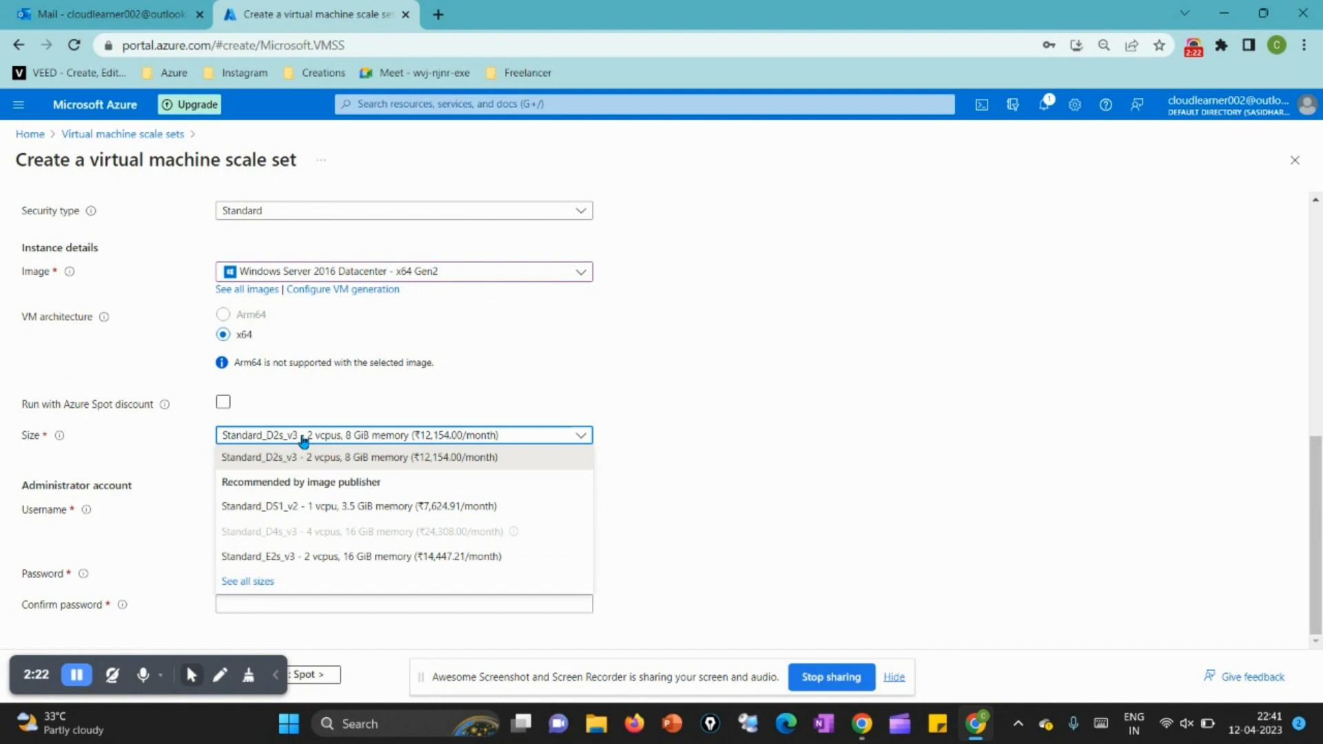
left_click(322, 509)
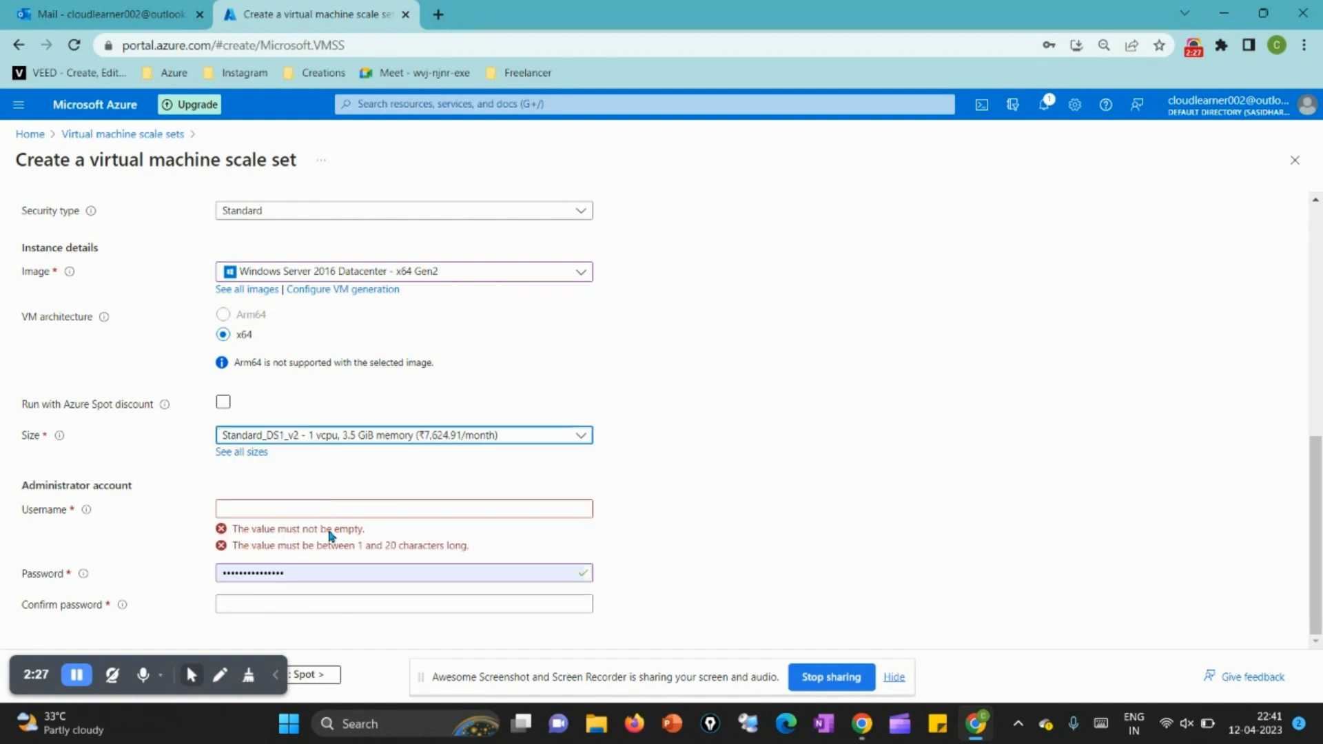
Step: Set the administrator username to testadmin and enter and confirm the administrator password
left_click(334, 511)
type("t")
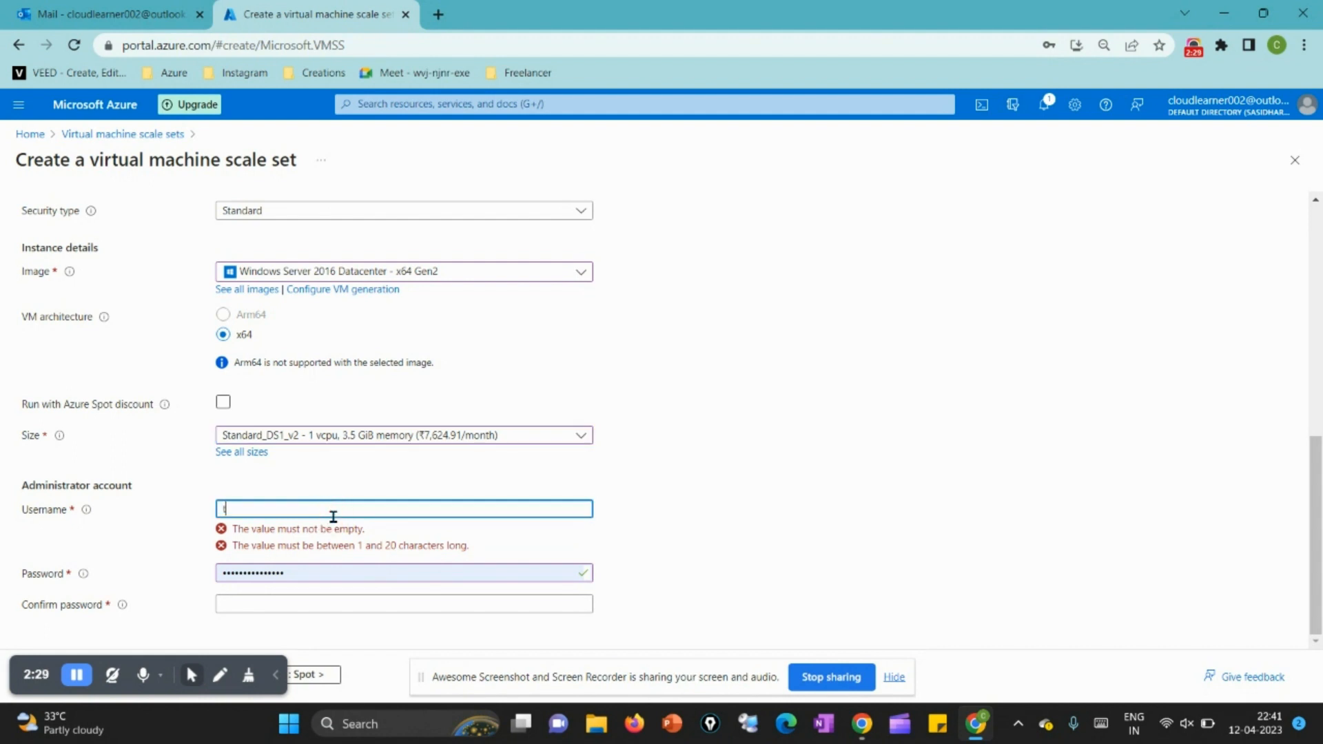
type("estadmin")
key("Tab")
type("••••••••••")
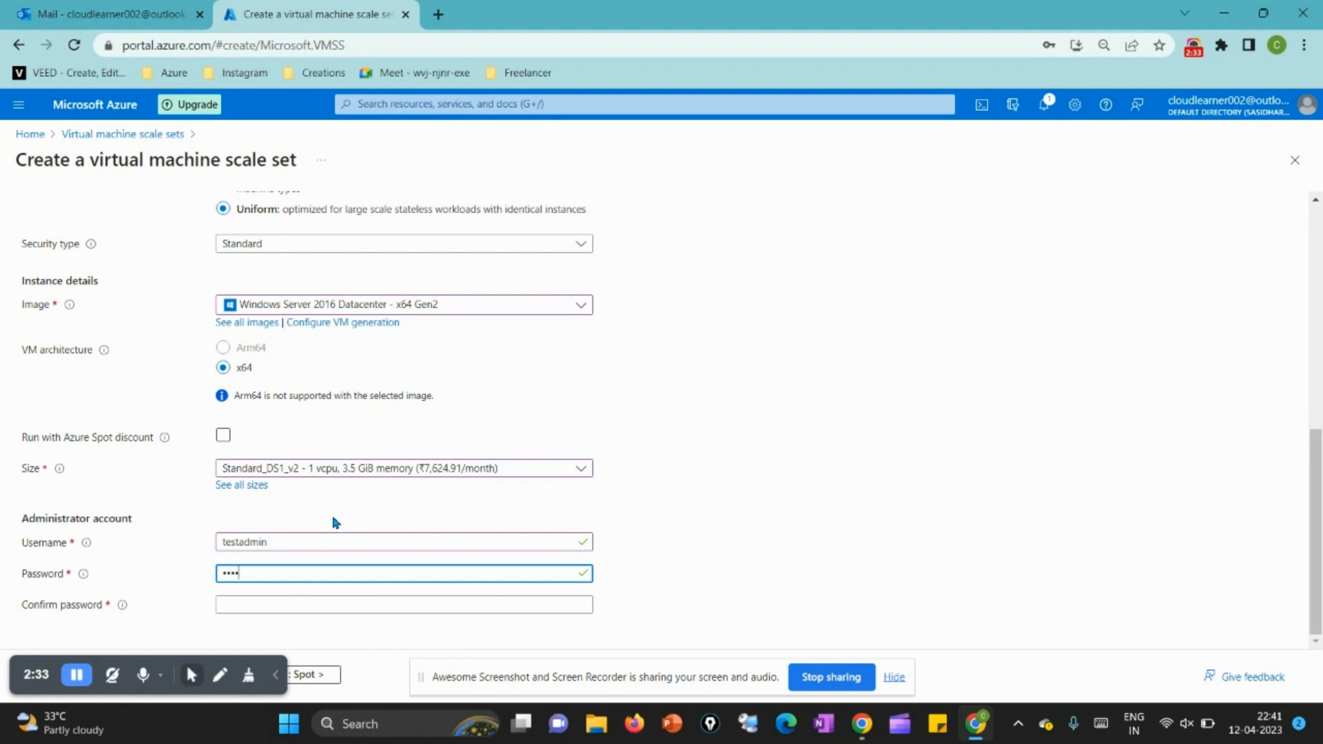
type("••••")
key("Tab")
type("••••••••••••")
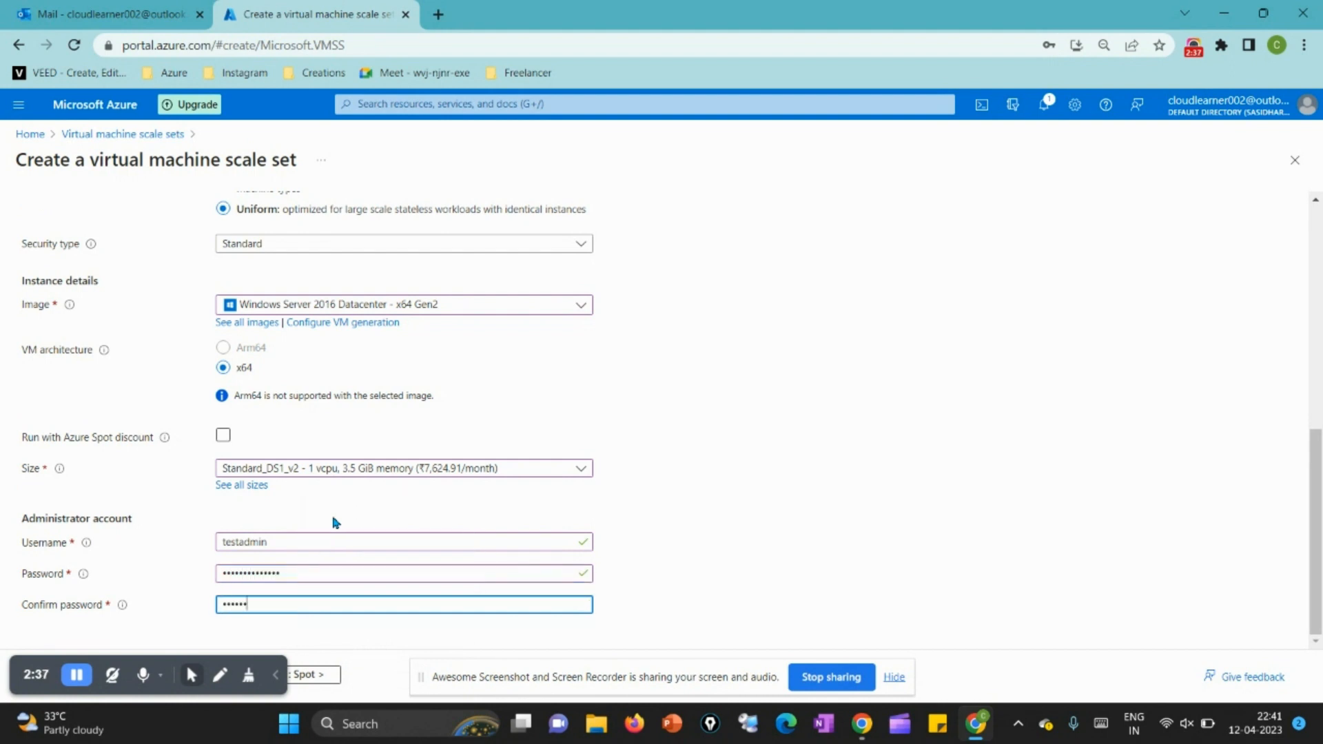
type("••")
Step: Keep the Spot and Disks settings at their defaults and proceed to the Networking settings
left_click_drag(40, 669, 1215, 635)
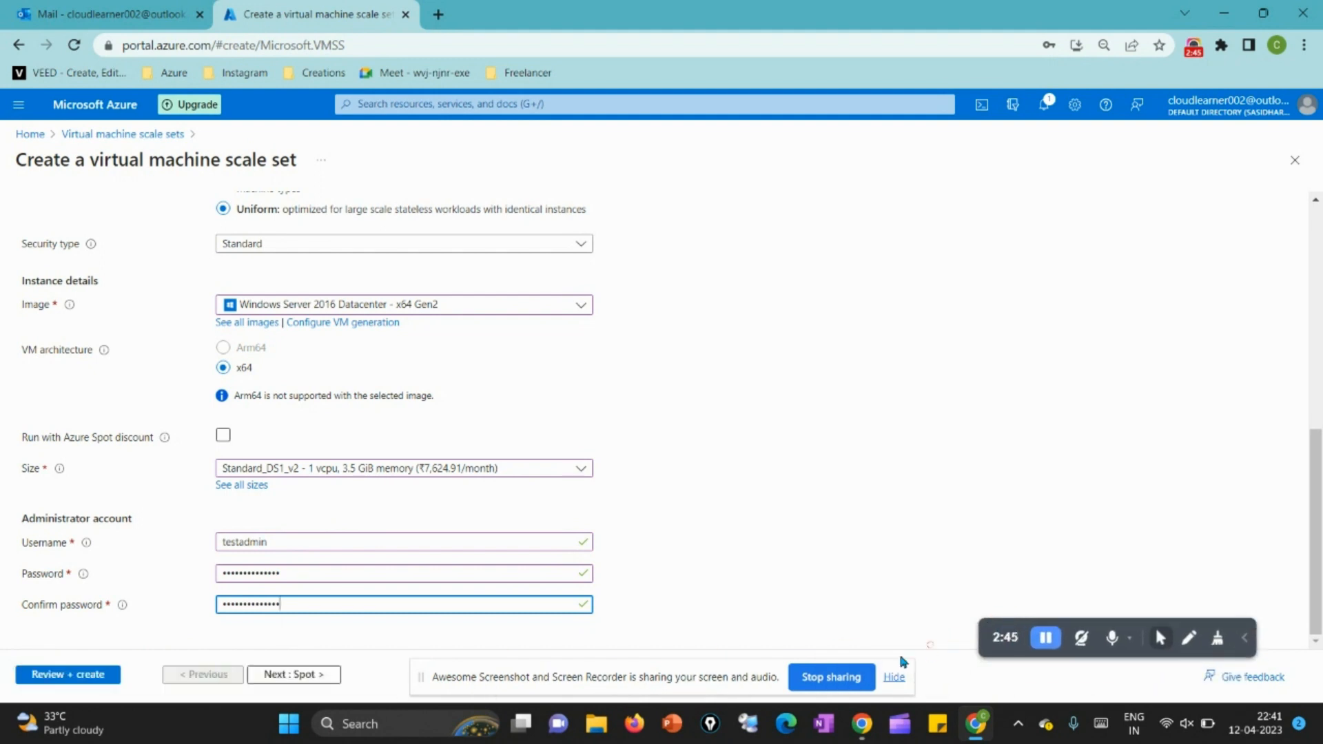
left_click(892, 679)
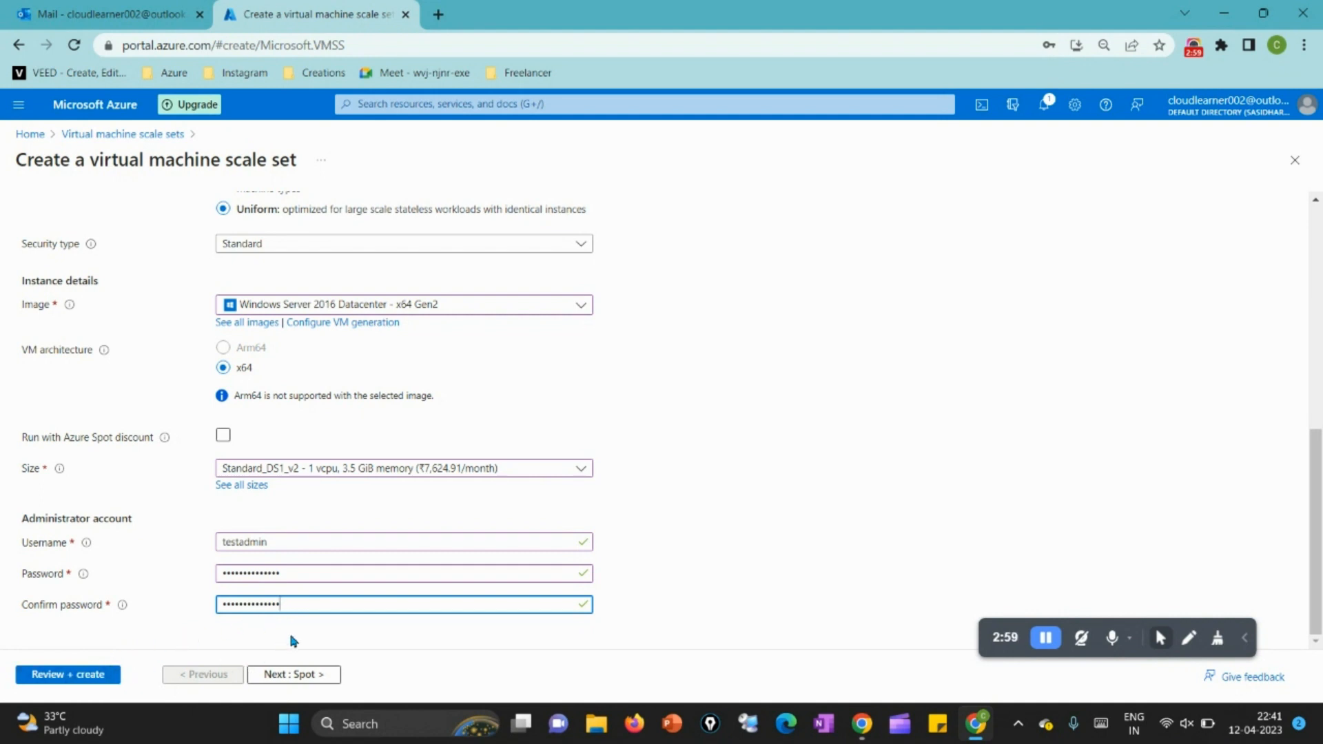
left_click(305, 679)
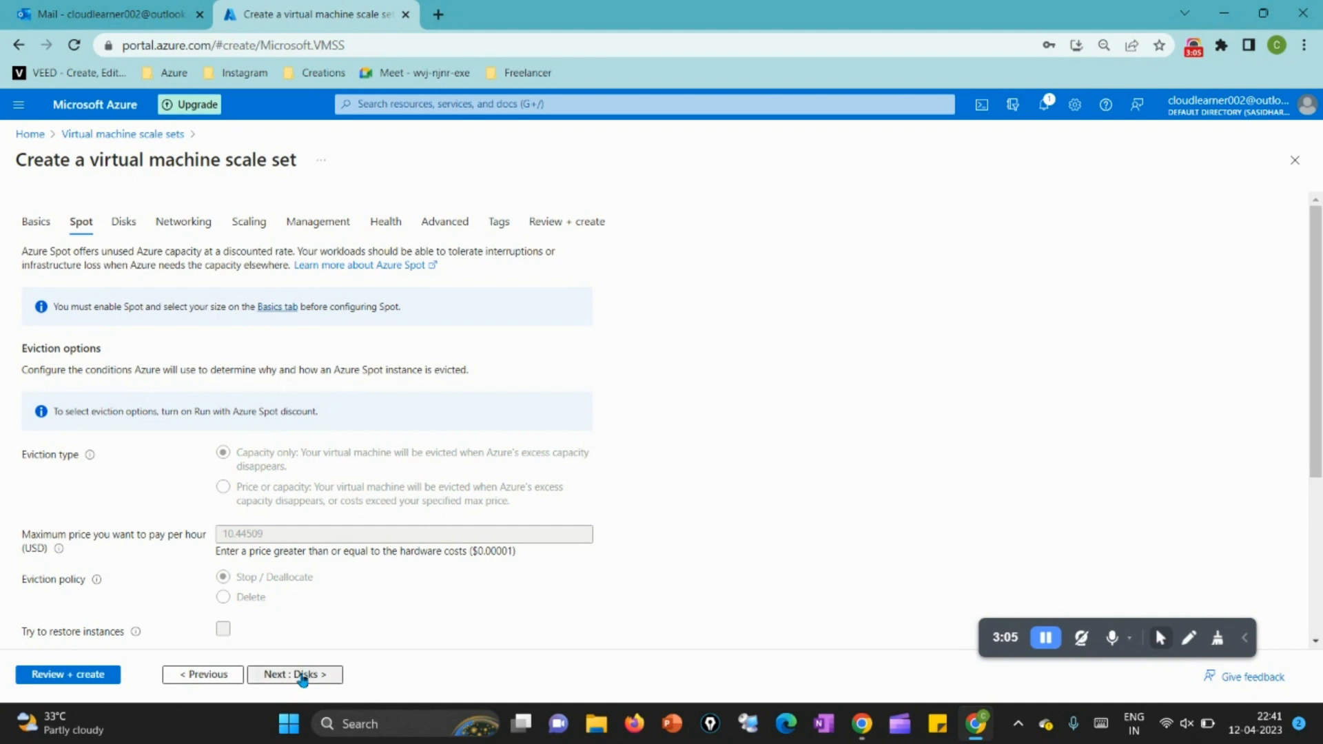
left_click(303, 676)
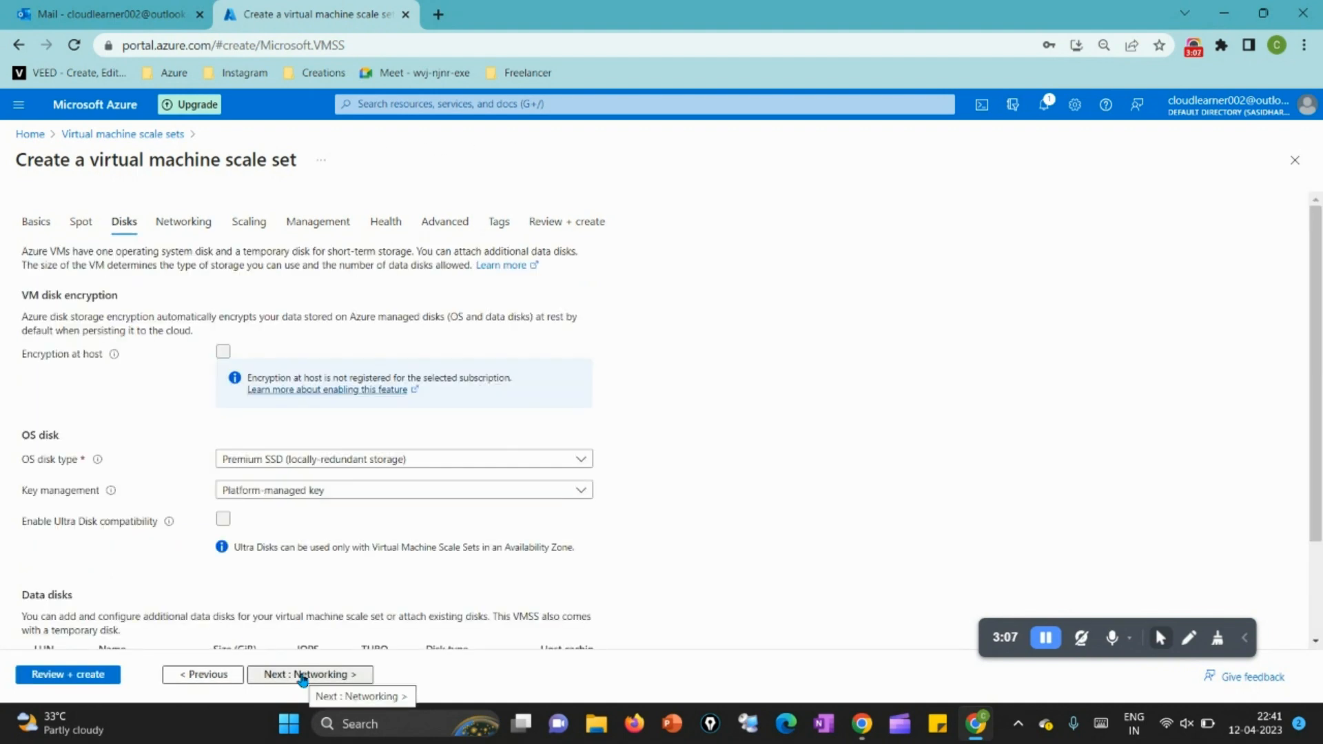
left_click(308, 675)
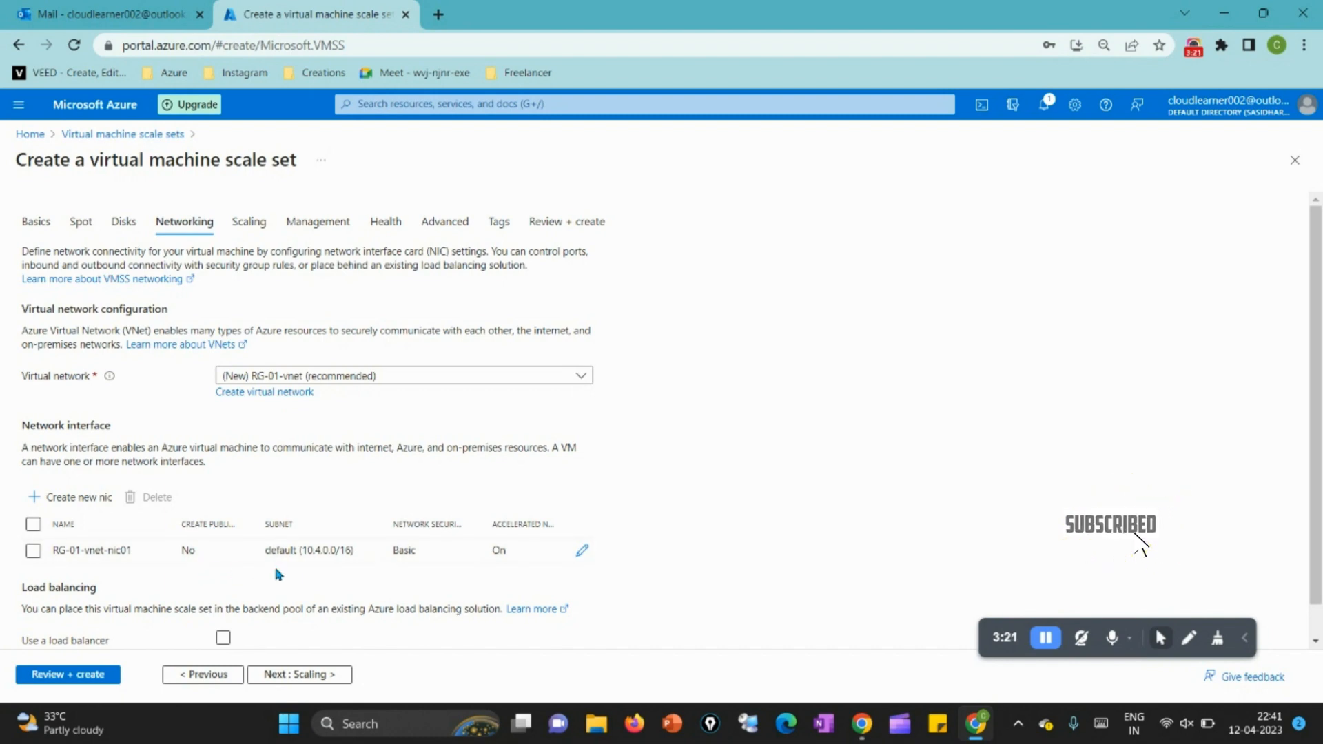
Step: Enable a load balancer for the scale set, keeping Azure load balancer as the load balancing option
scroll(314, 594, "down", 1)
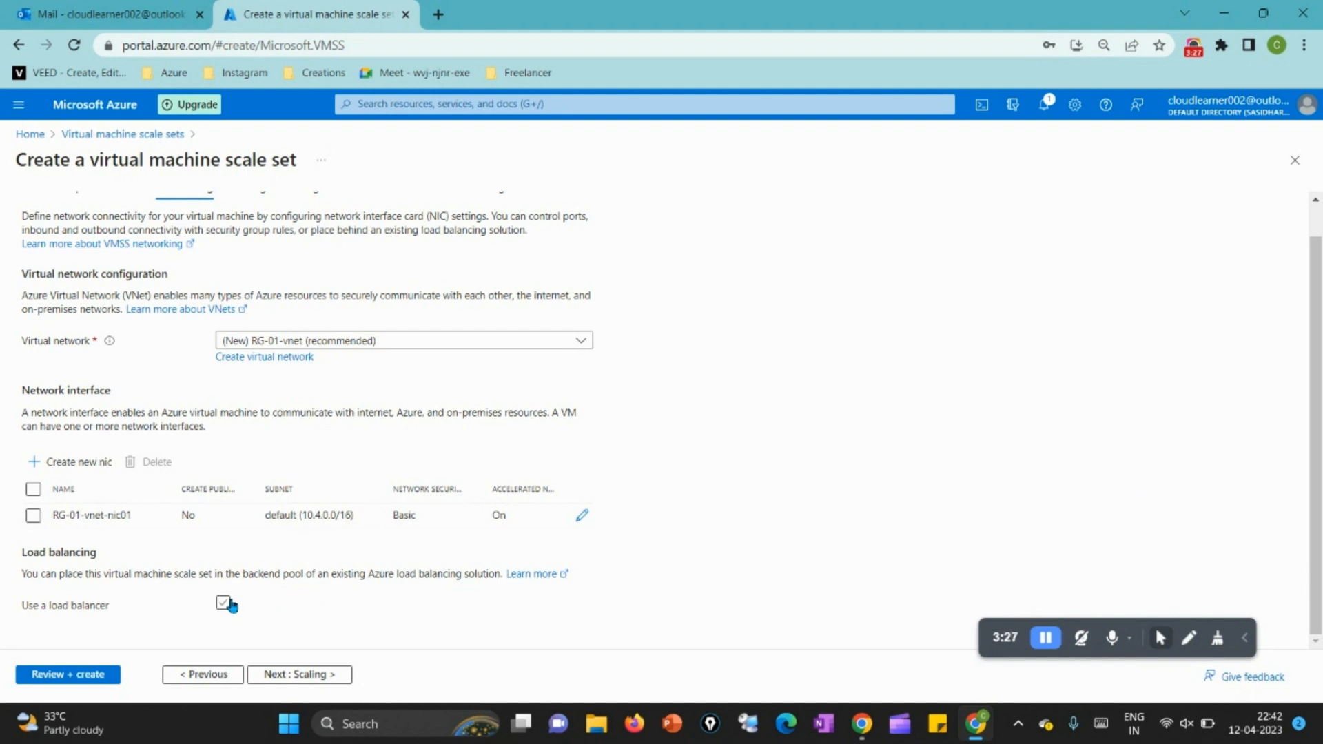
left_click(223, 604)
scroll(231, 605, "down", 3)
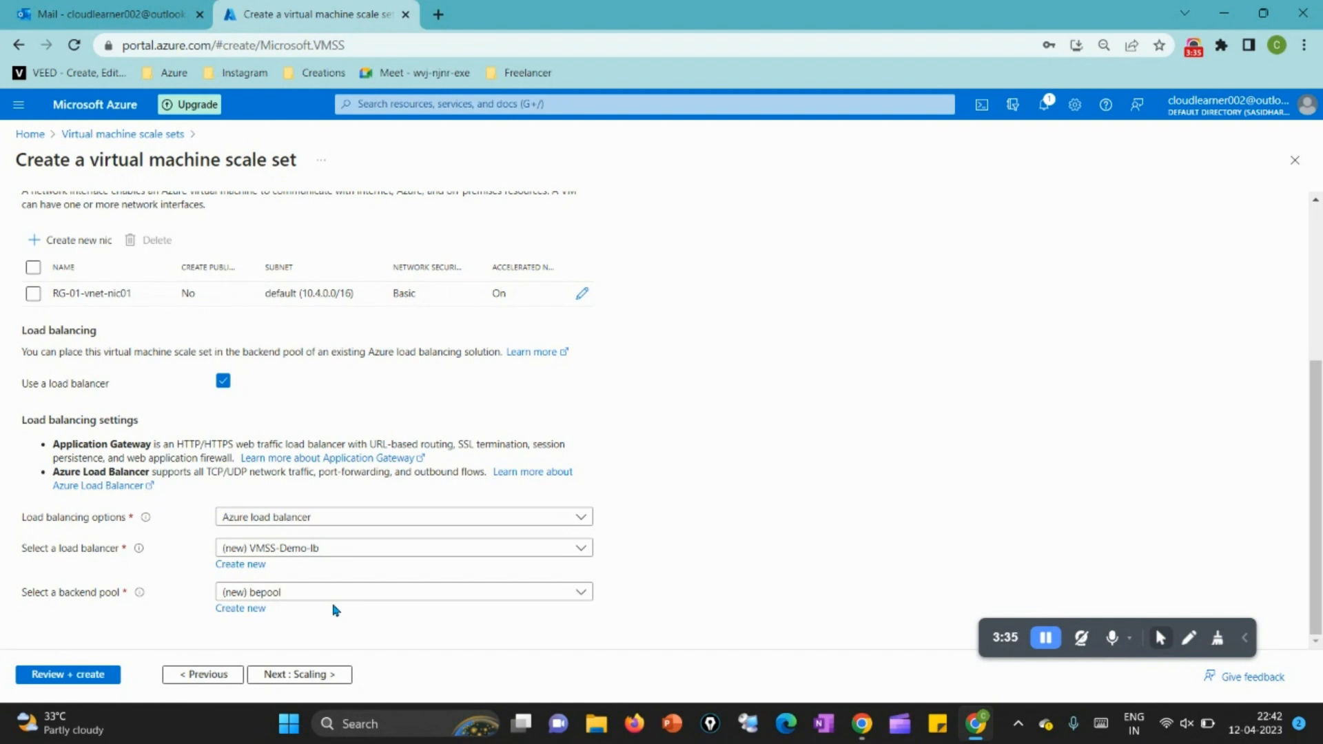
left_click(387, 519)
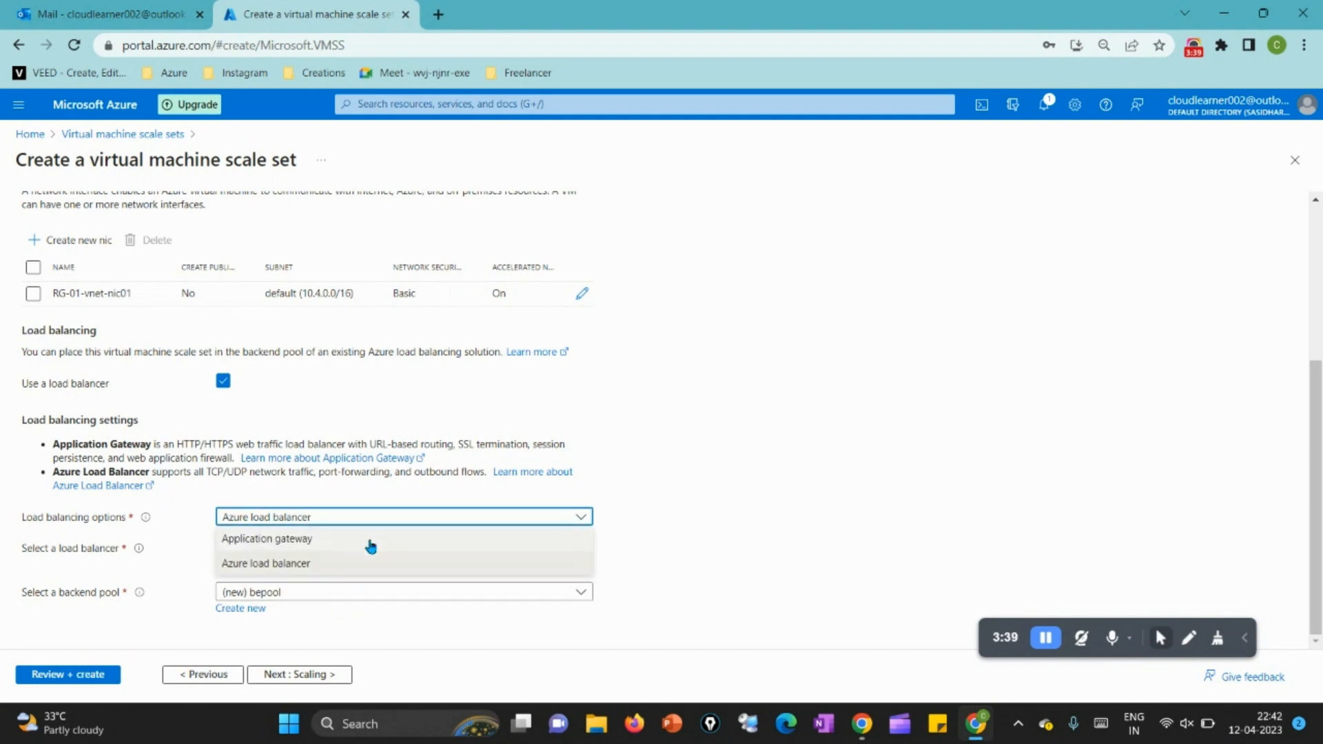
left_click(674, 520)
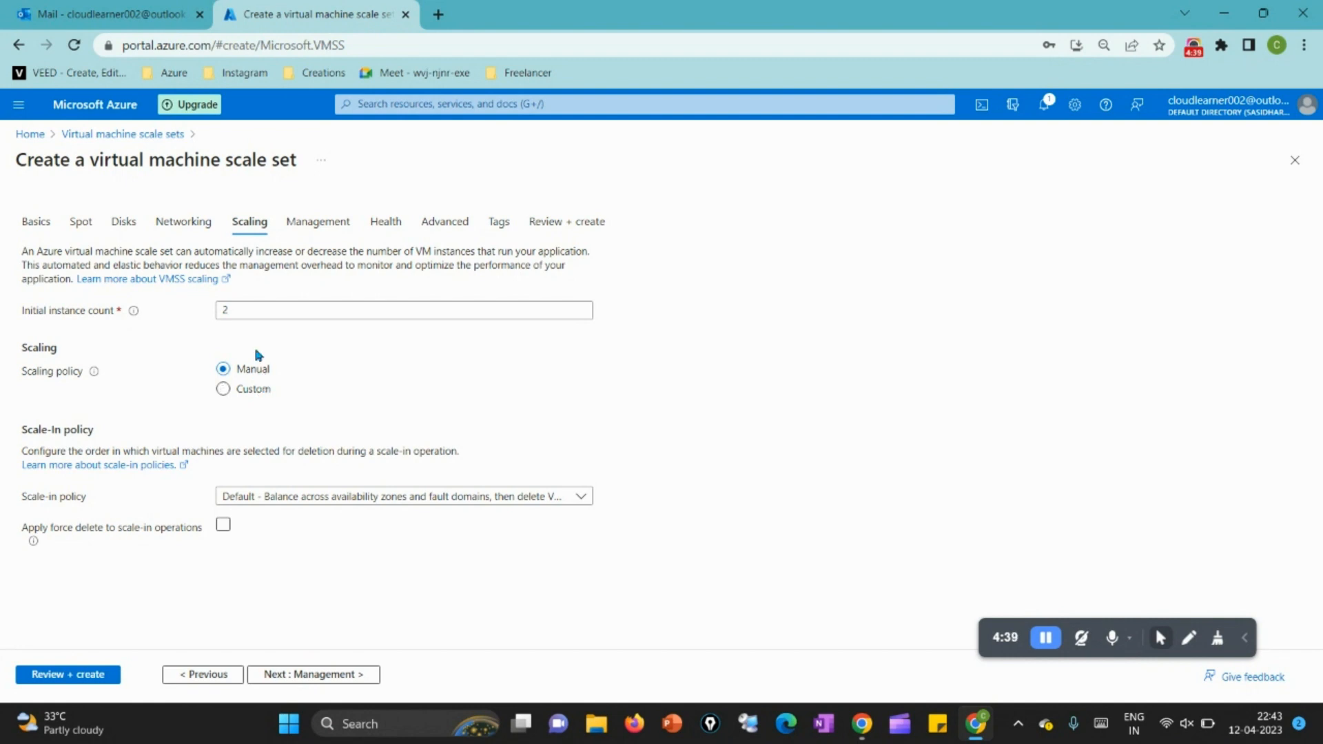
Step: Set the initial instance count to 1 in the Scaling settings and keep the scaling policy on Manual
double_click(219, 307)
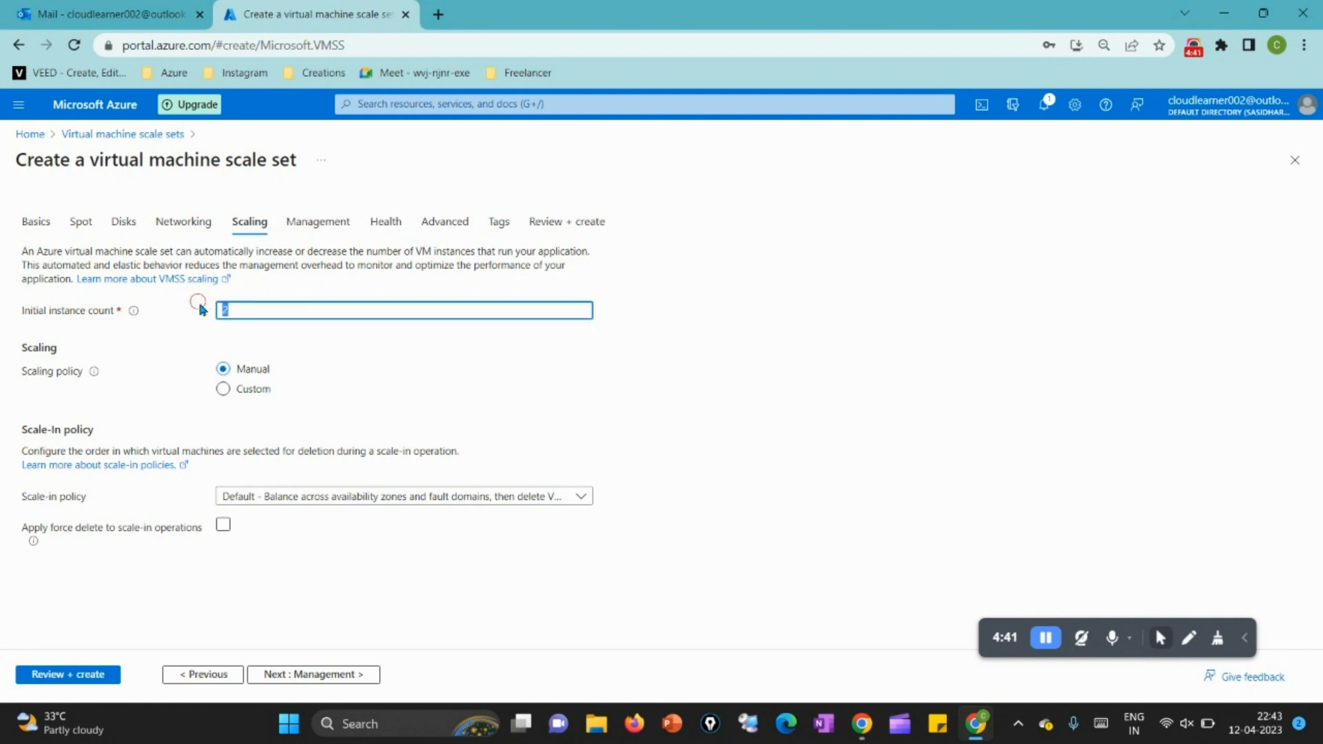
type("1")
left_click(255, 371)
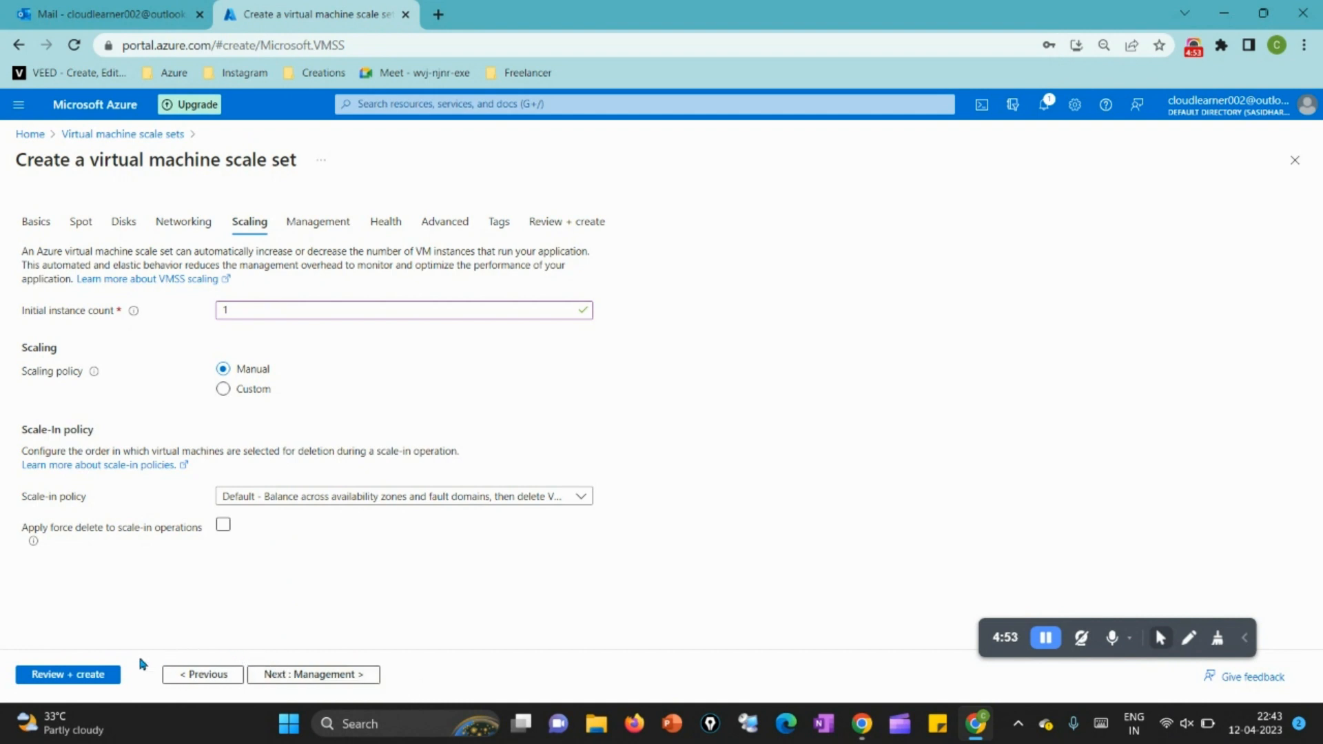
Step: Validate the scale set configuration, dismiss the offer to save the password, and start the deployment
left_click(92, 676)
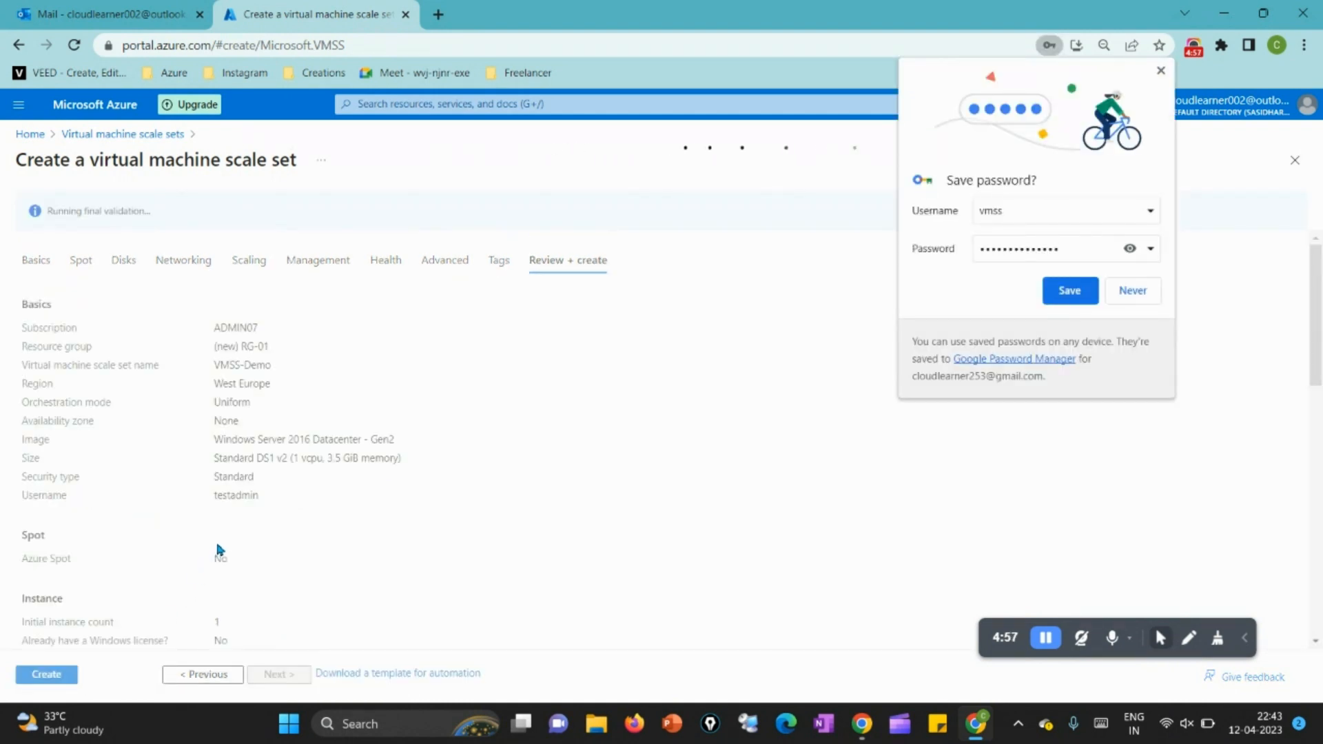
left_click(1160, 70)
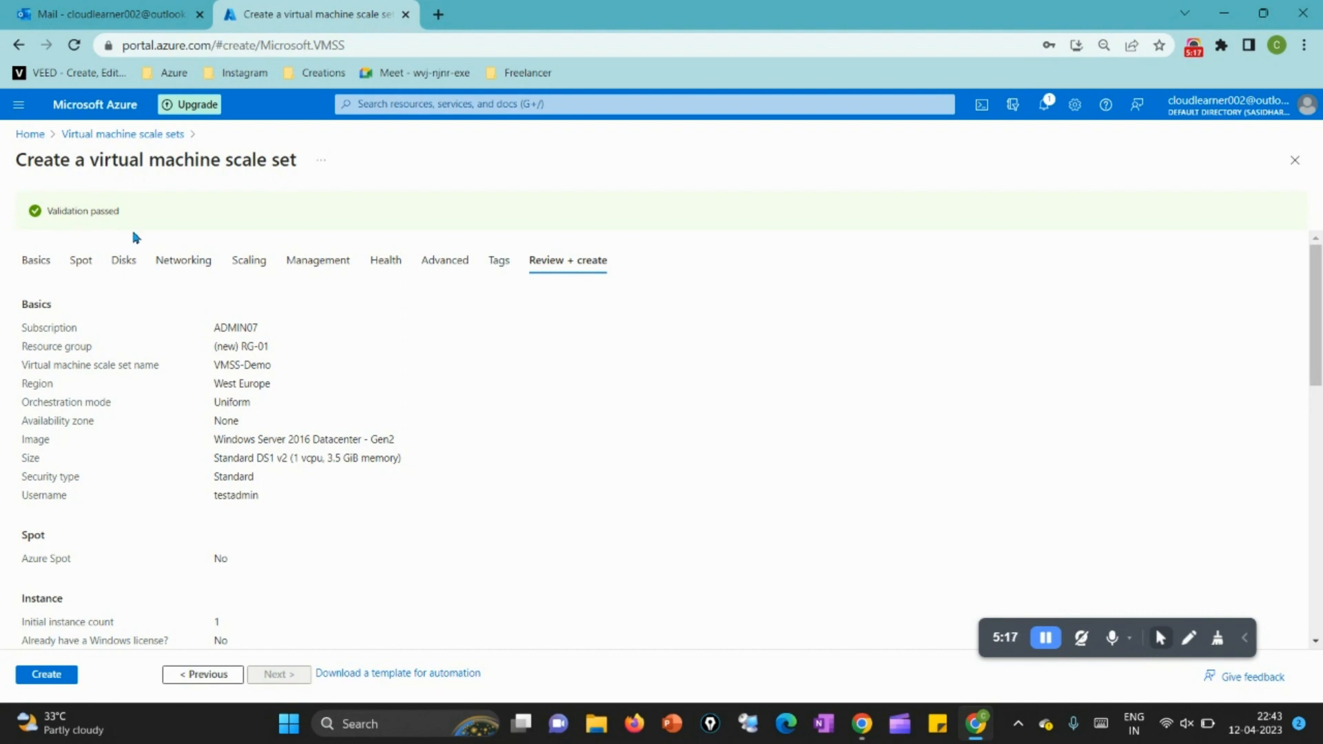
left_click(53, 674)
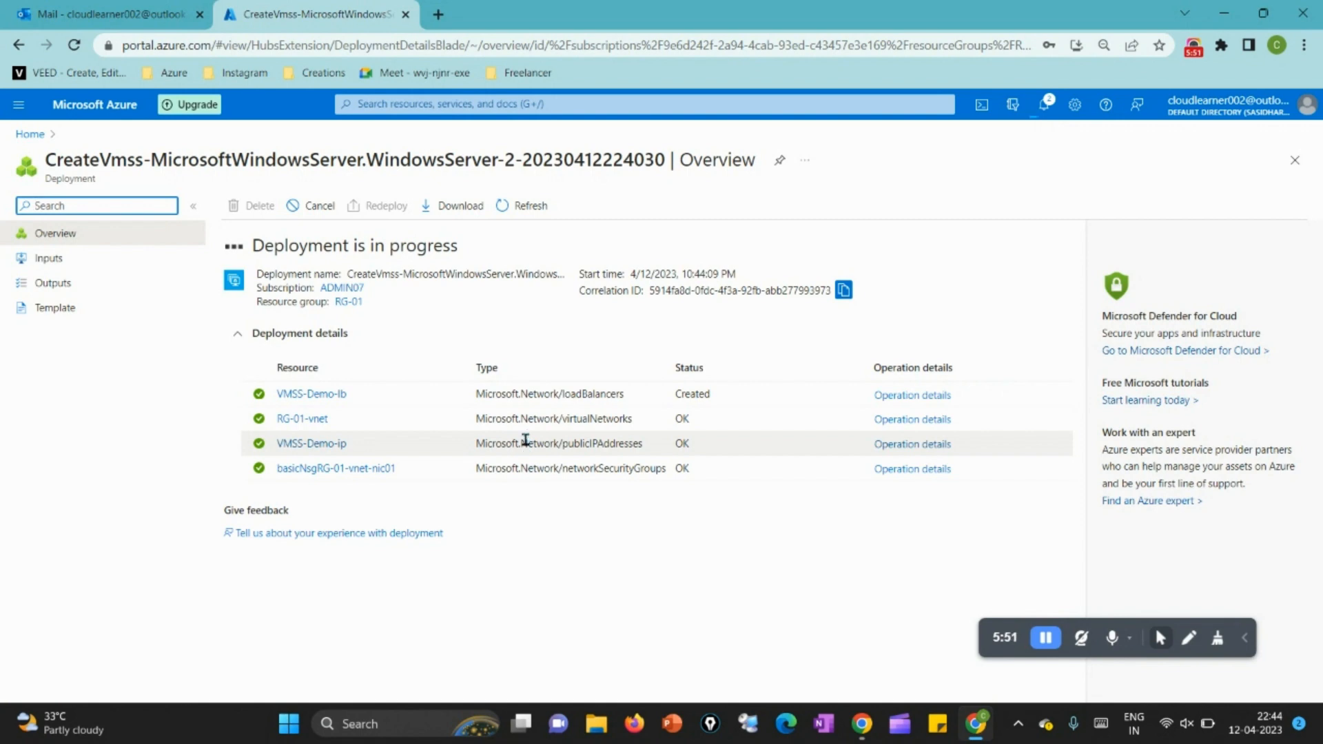
Step: Open the deployed VMSS-Demo scale set and examine its name, resource group, status, location and subscription
left_click(555, 337)
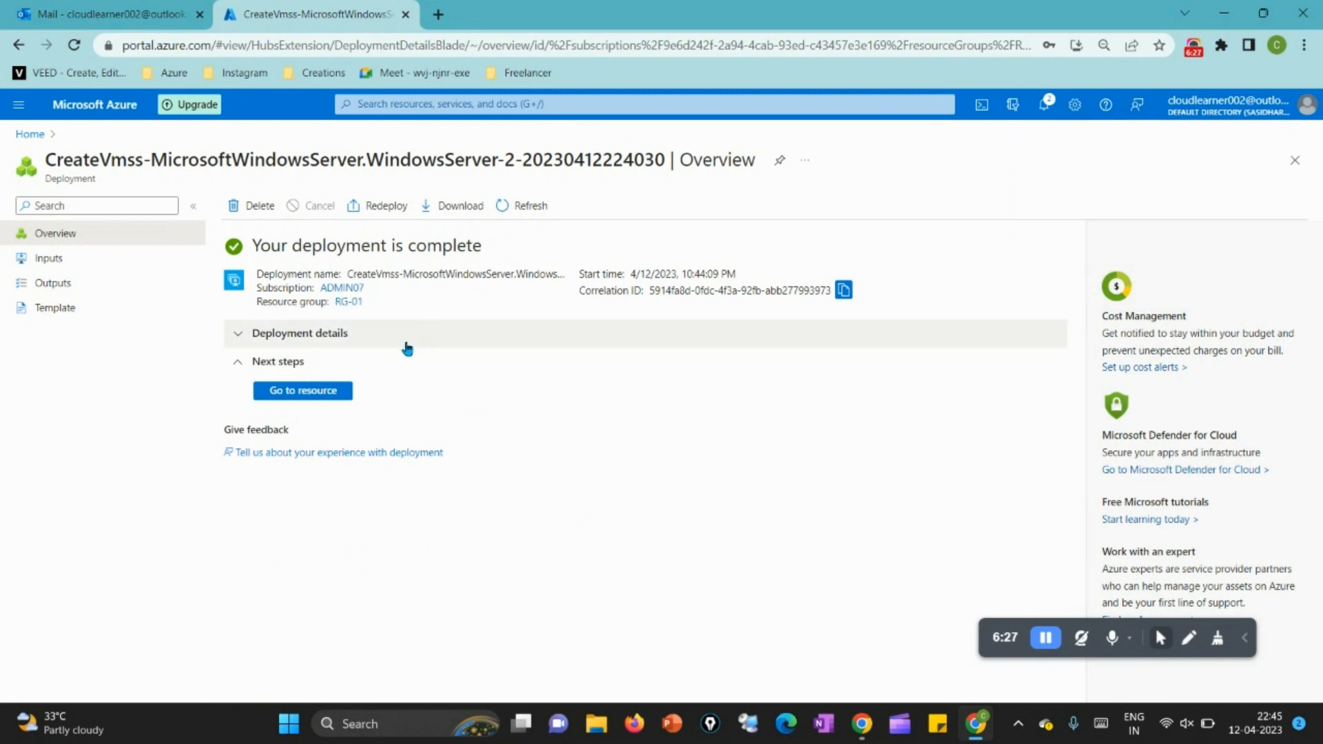
left_click(320, 397)
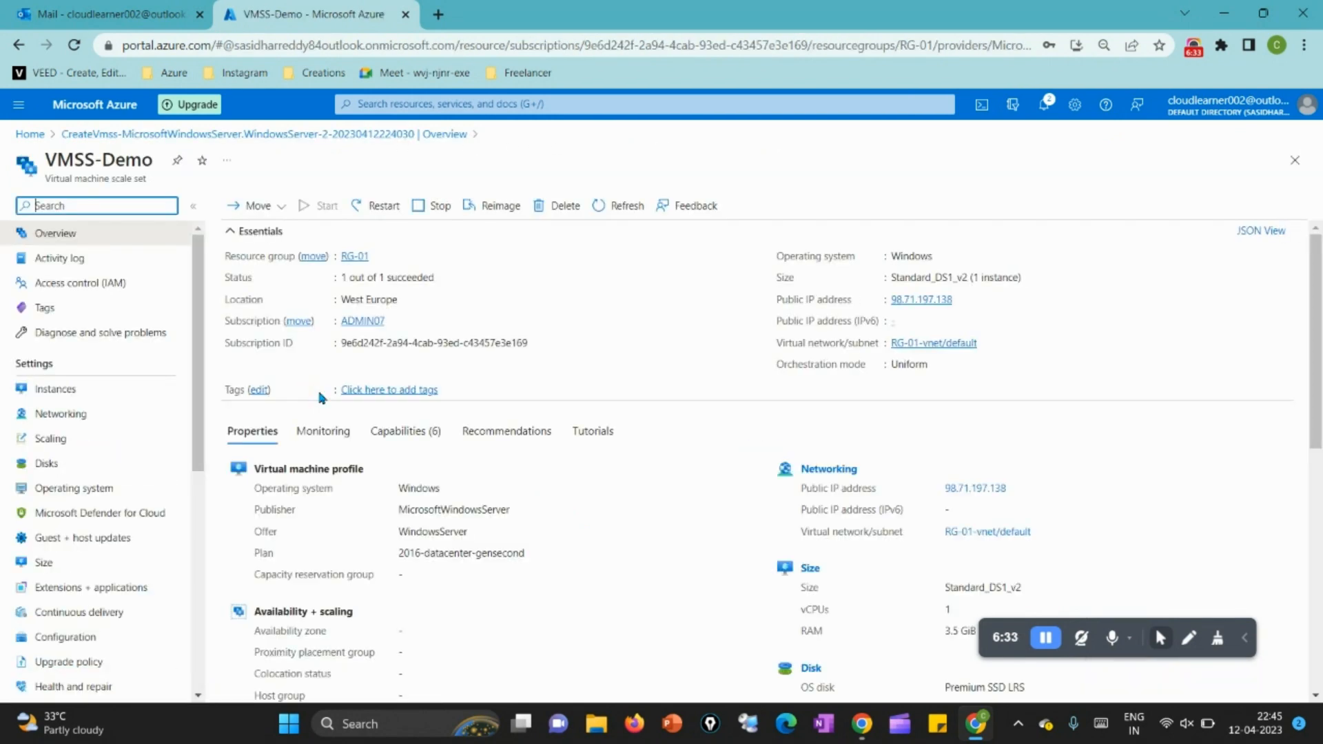
left_click_drag(124, 160, 152, 160)
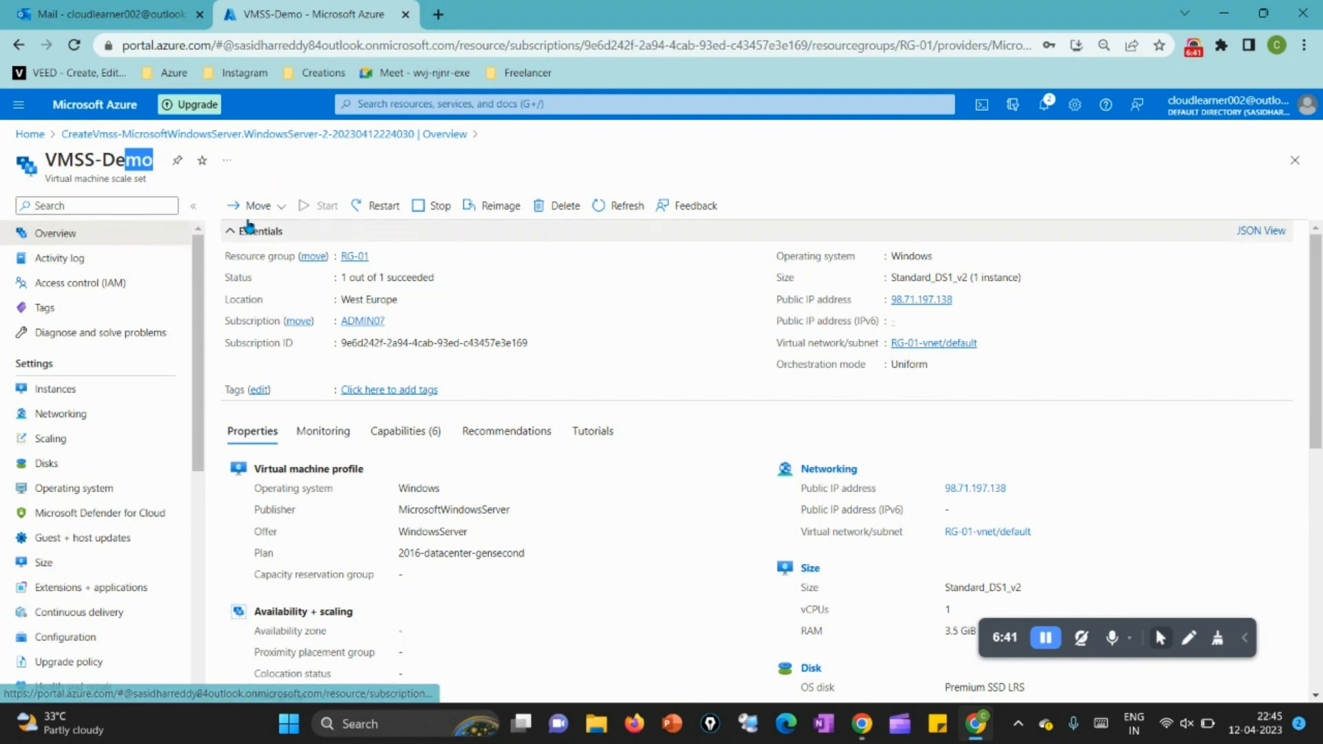
left_click(397, 257)
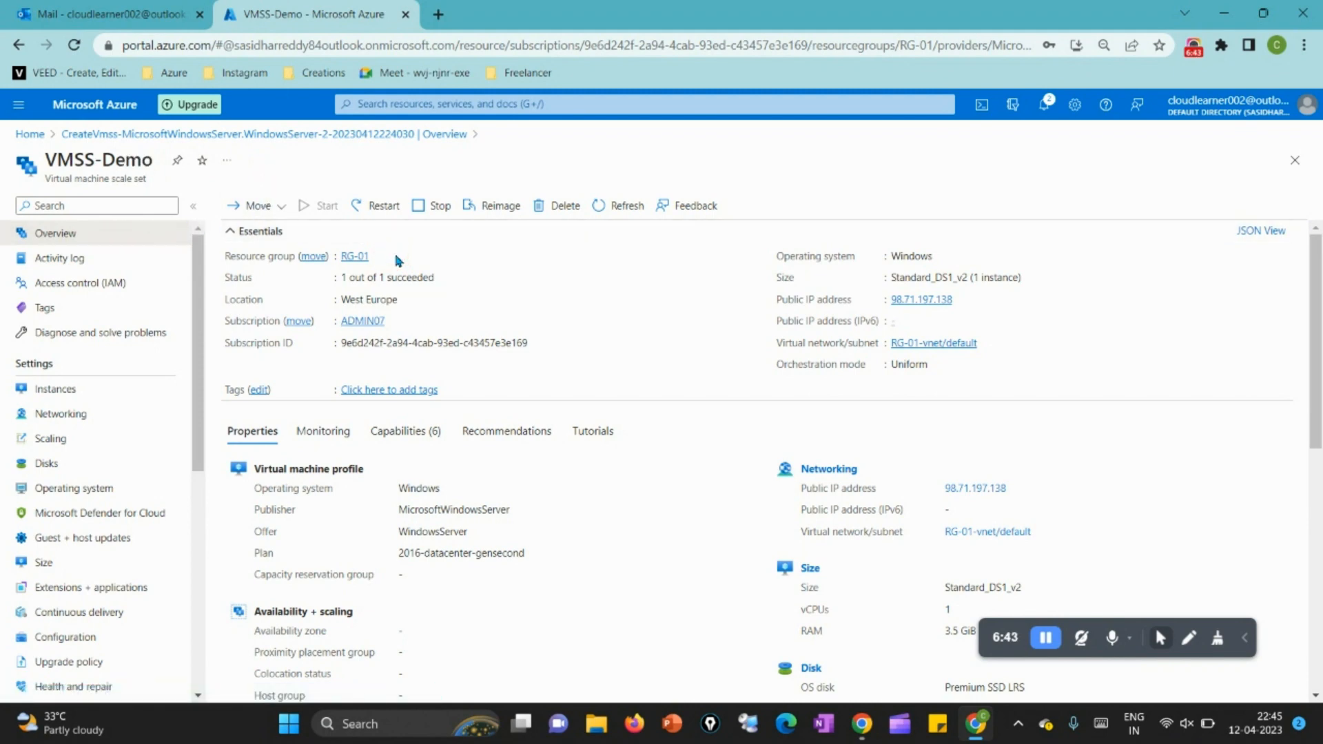
left_click(461, 278)
left_click(407, 299)
left_click(416, 317)
Step: Launch Remote Desktop Connection with the Windows Run command mstsc
key("super+r")
type("ms")
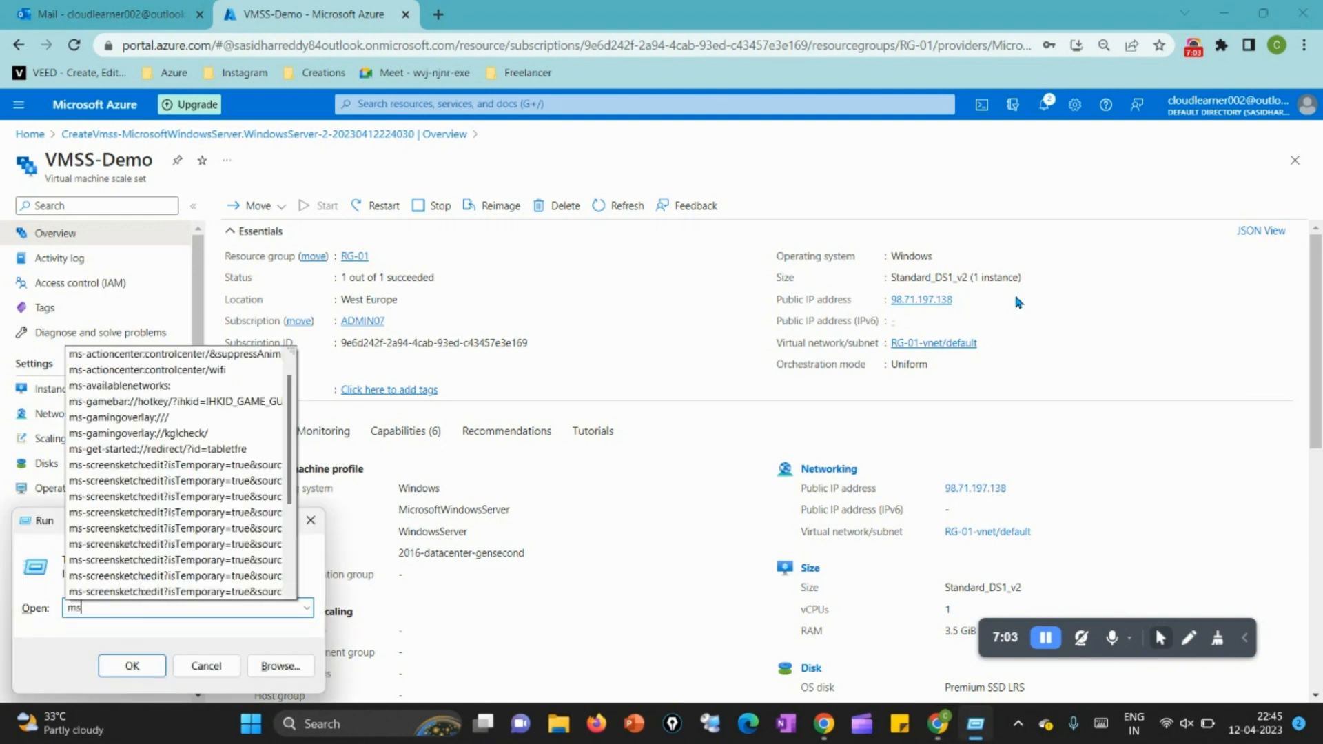
type("tsc")
key("Return")
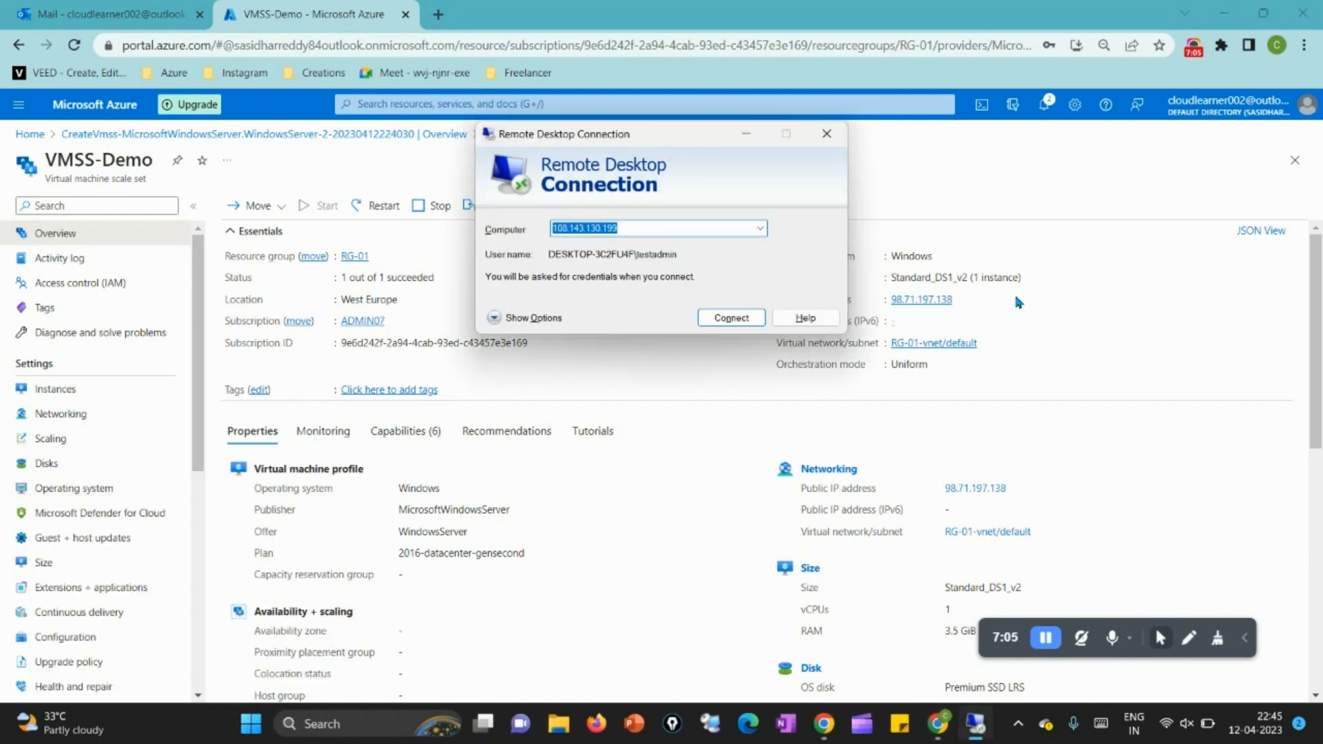
Step: Try to connect over Remote Desktop to the scale set's public IP address 98.71.197.138, and minimize the connection window
left_click(963, 301)
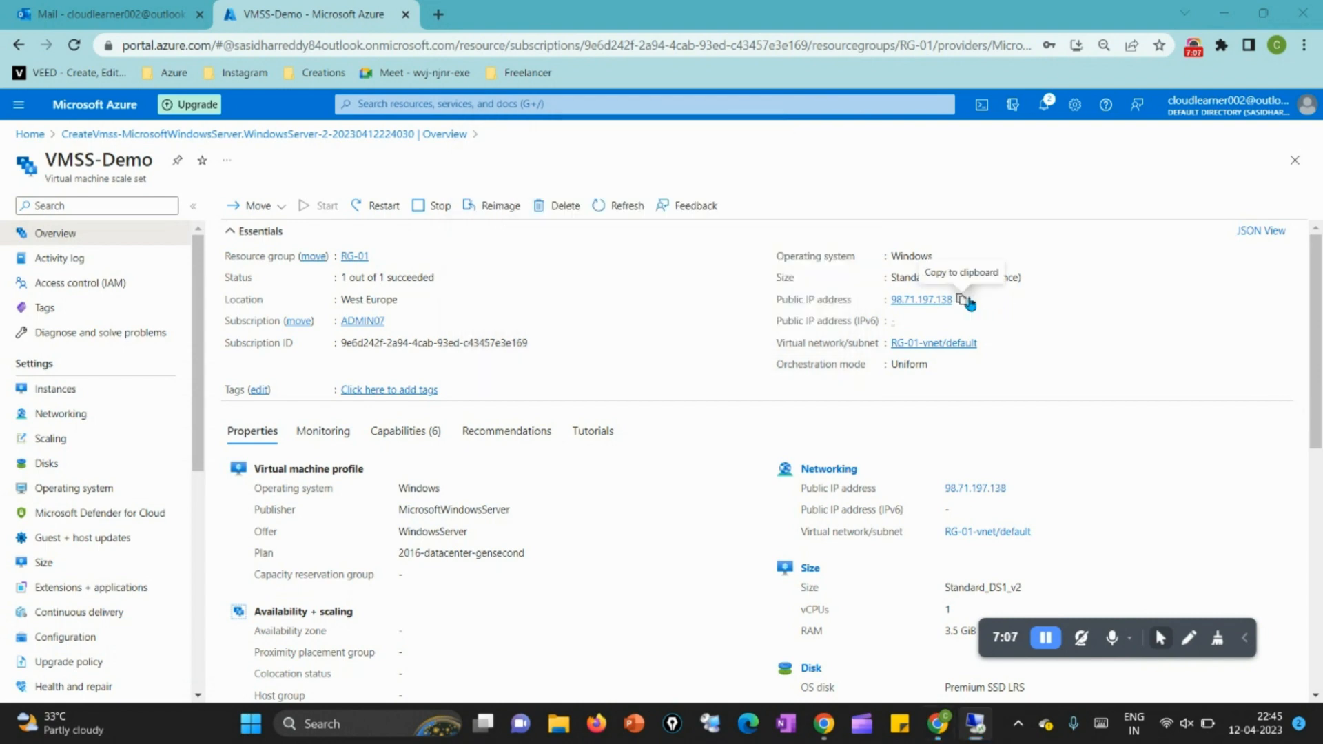
key("alt+Tab")
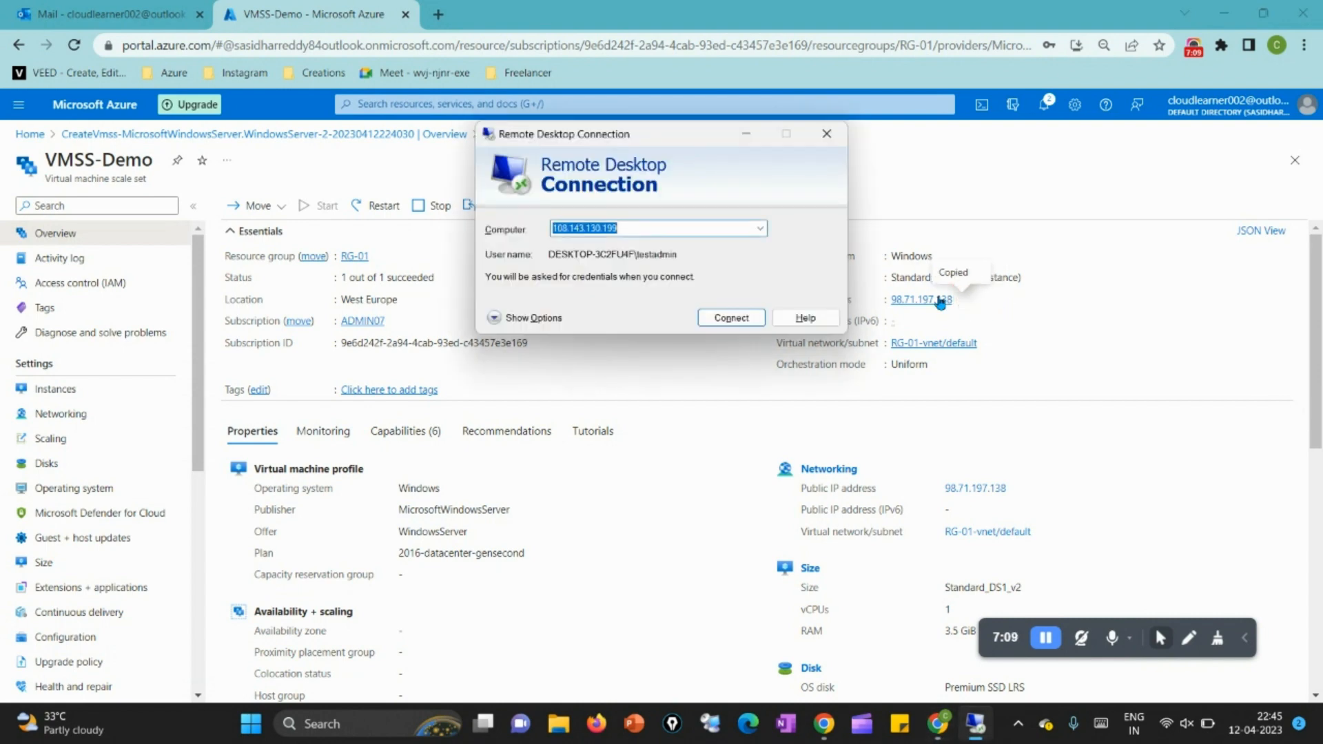
key("ctrl+v")
left_click(755, 320)
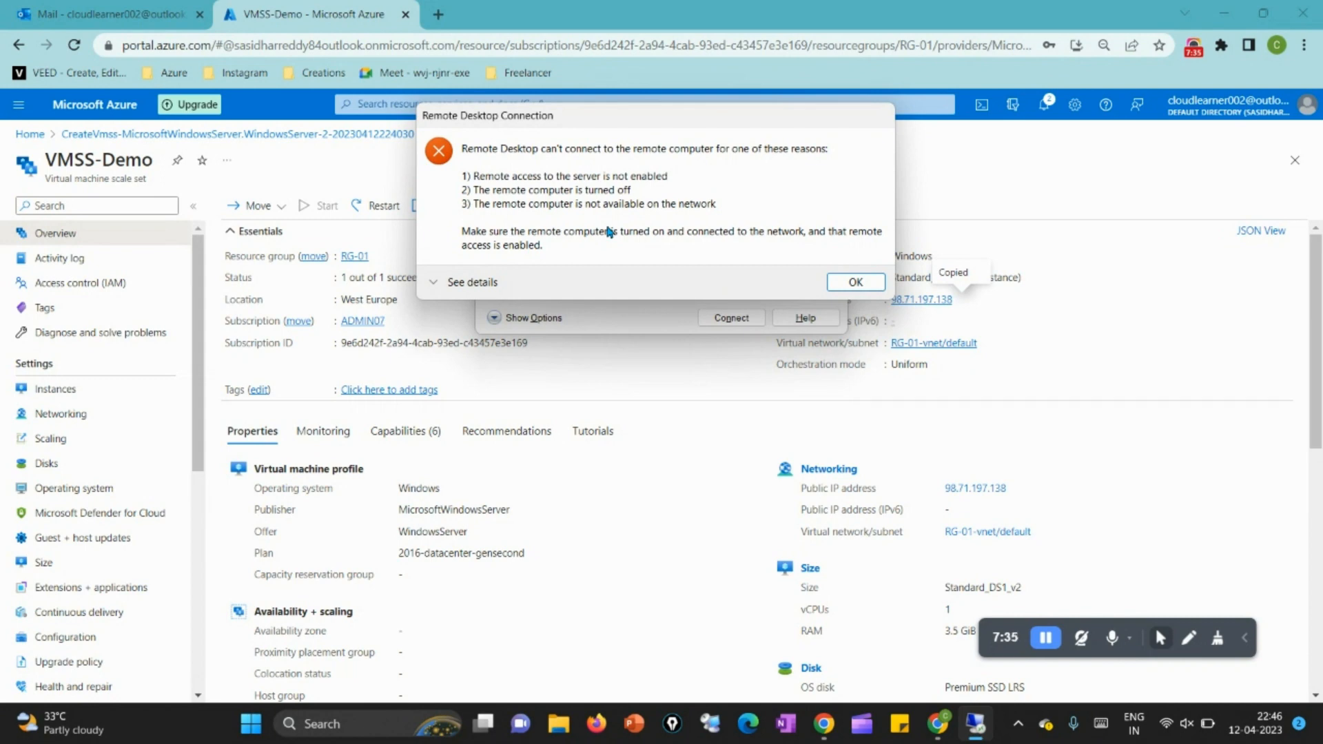
left_click(855, 283)
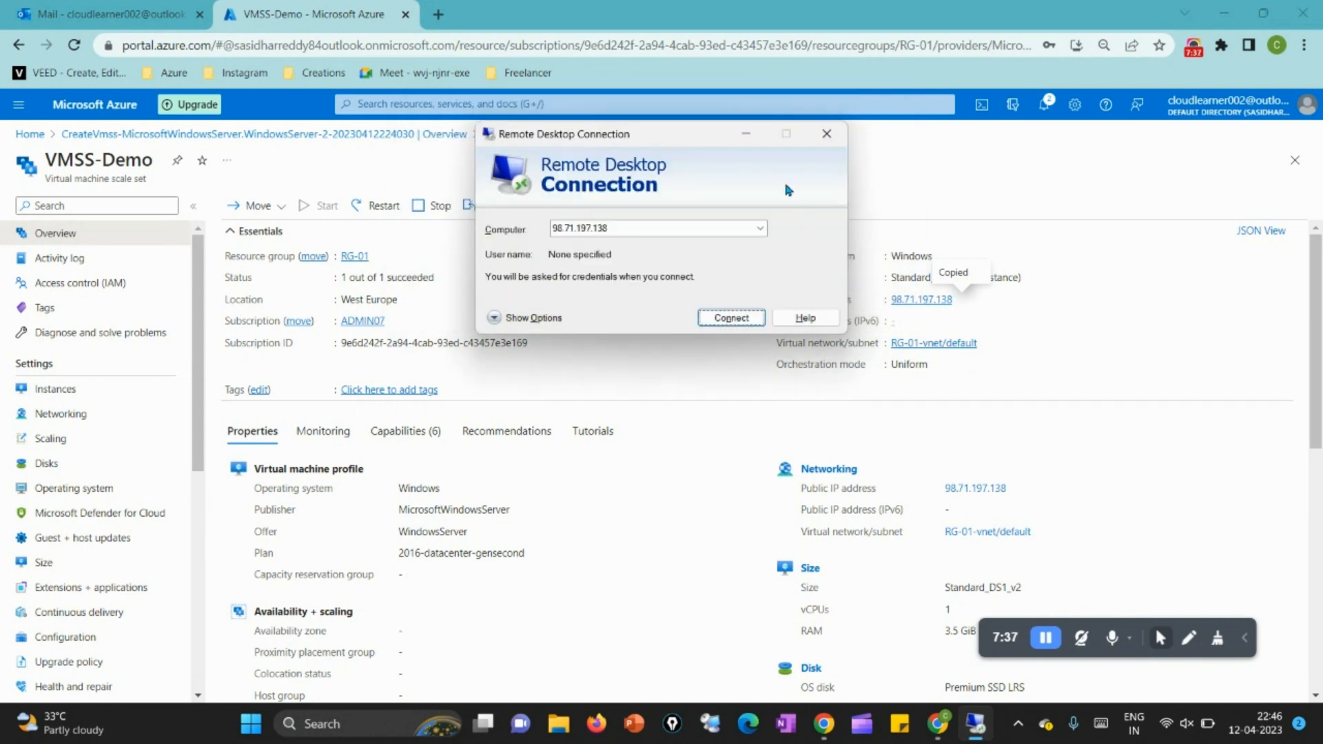
left_click(748, 137)
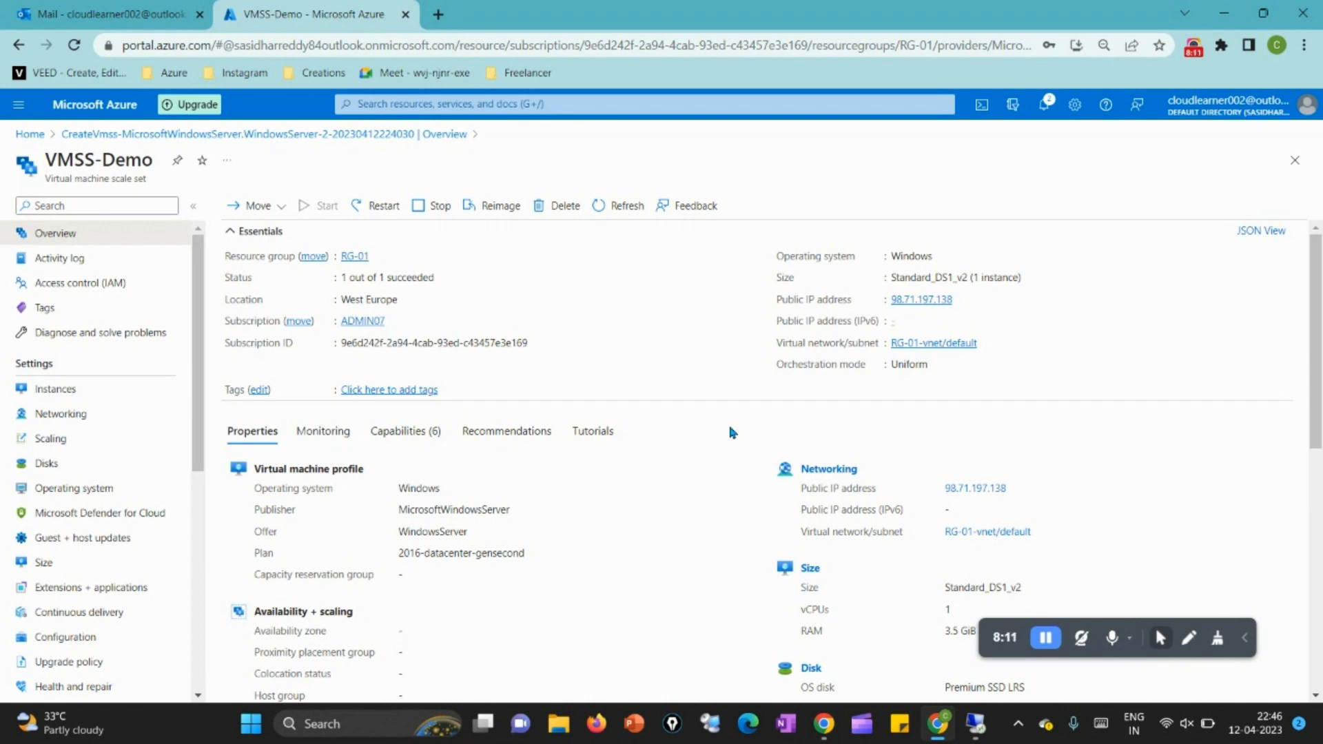
Step: Start an inbound port rule in the scale set's networking settings, keeping source and destination as Any and choosing the RDP service
left_click(64, 421)
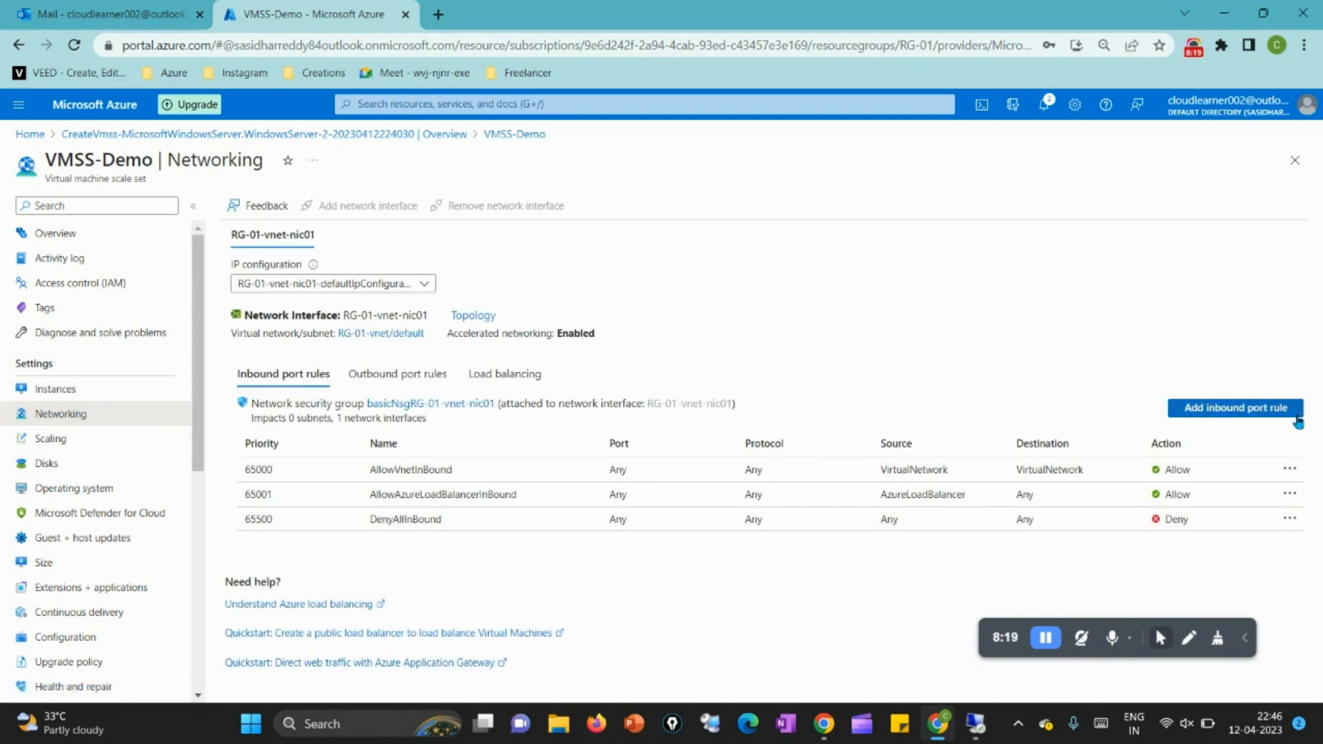
left_click(1220, 410)
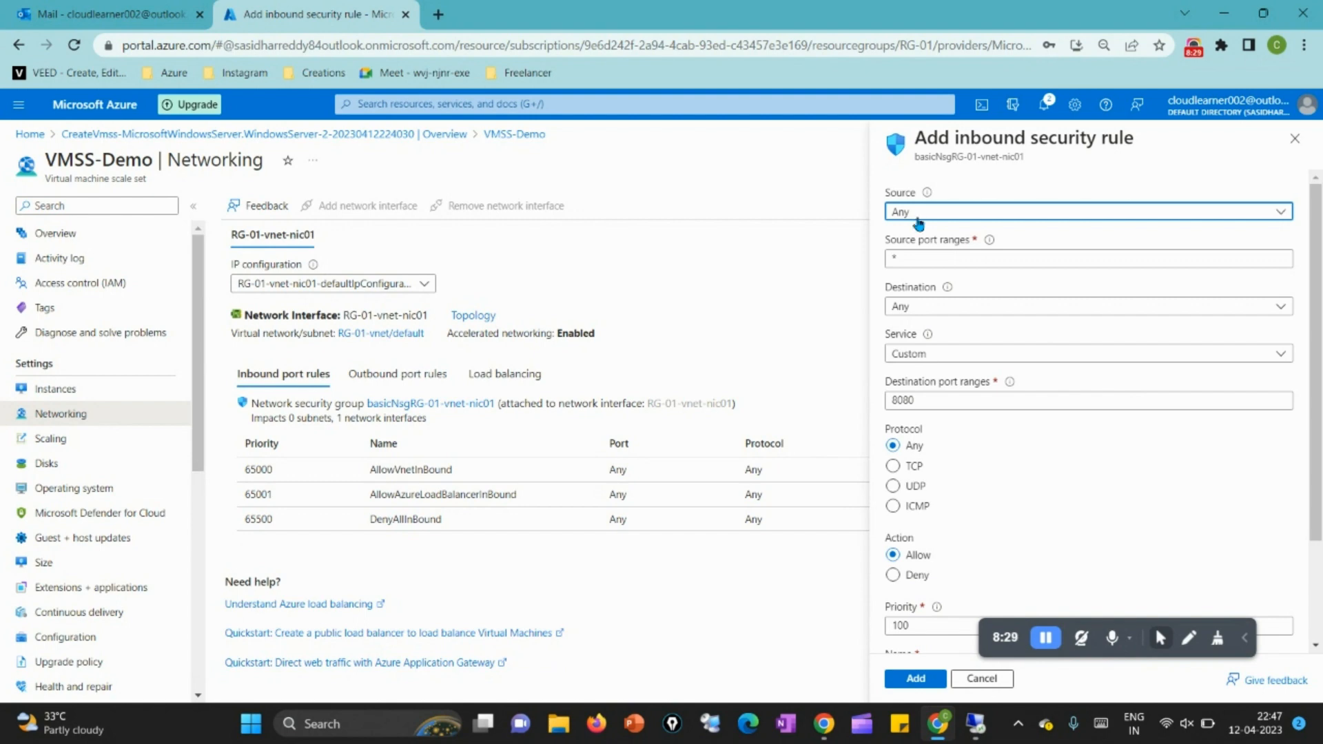
left_click(917, 257)
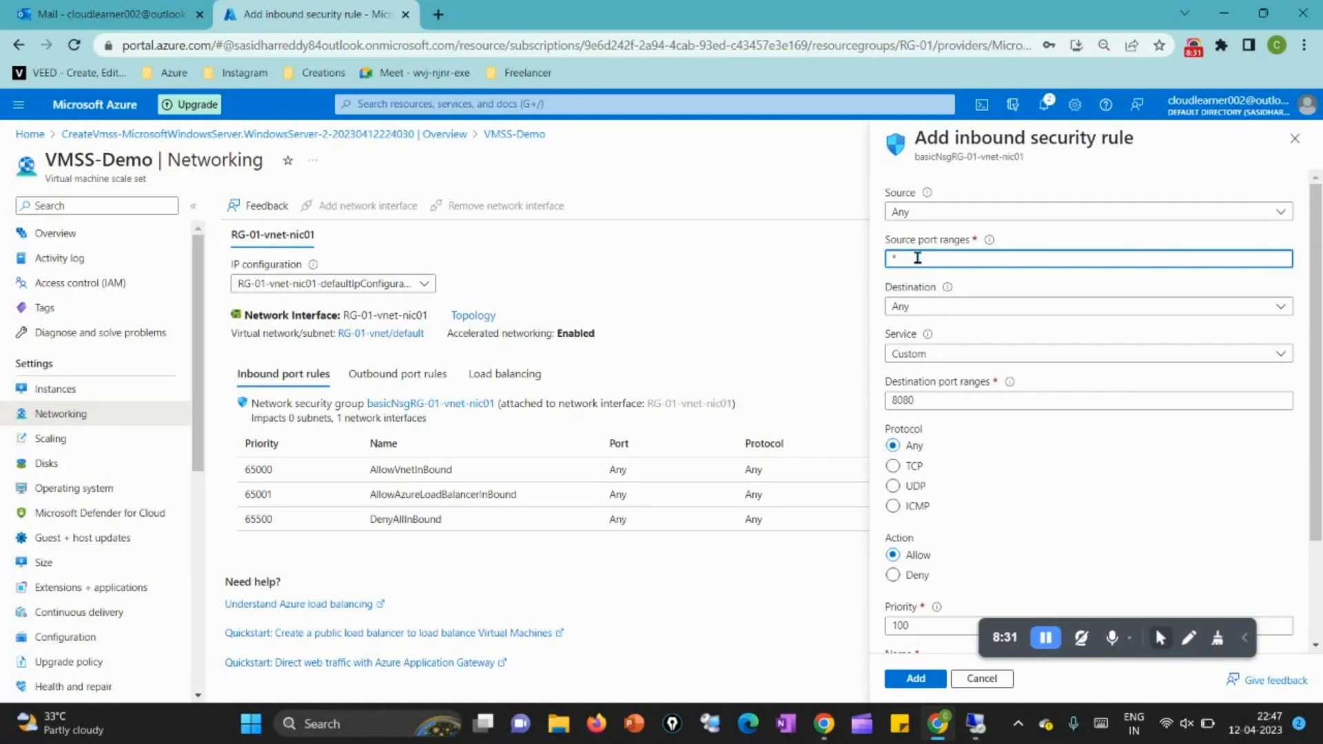
left_click(930, 307)
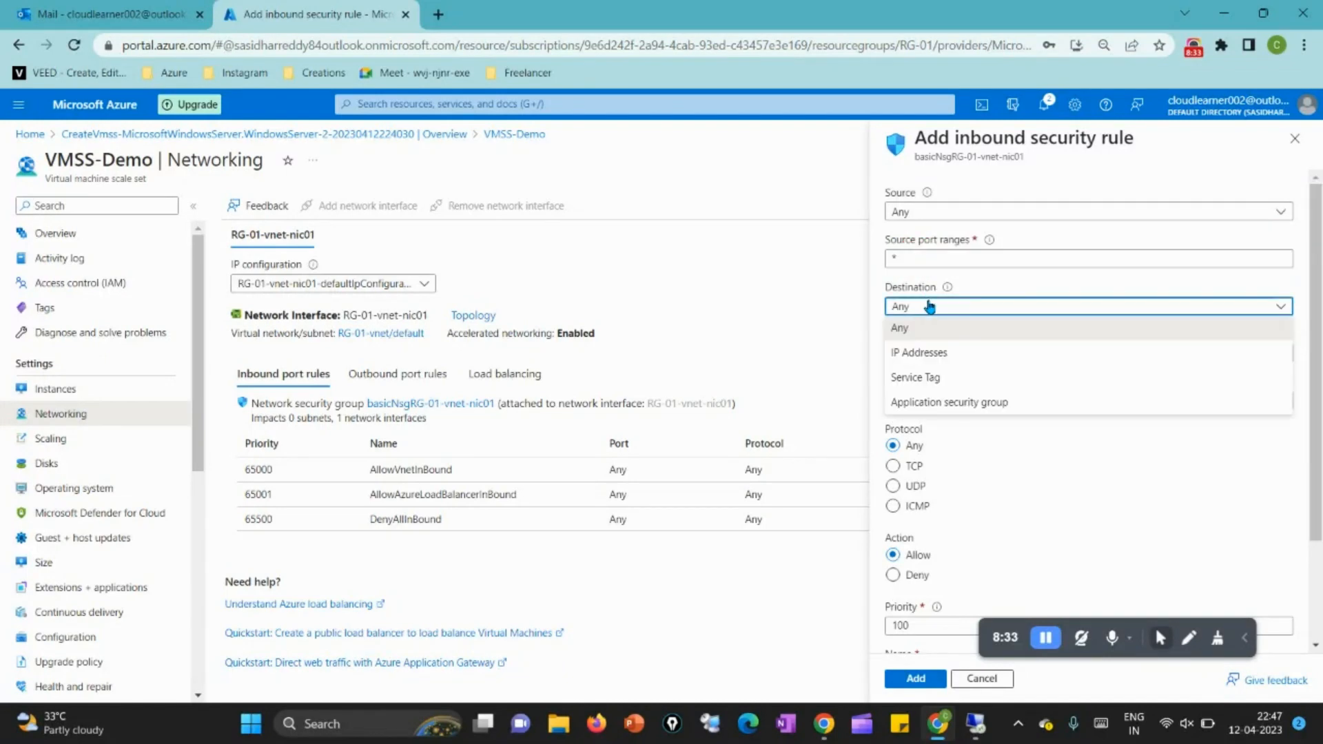
left_click(930, 307)
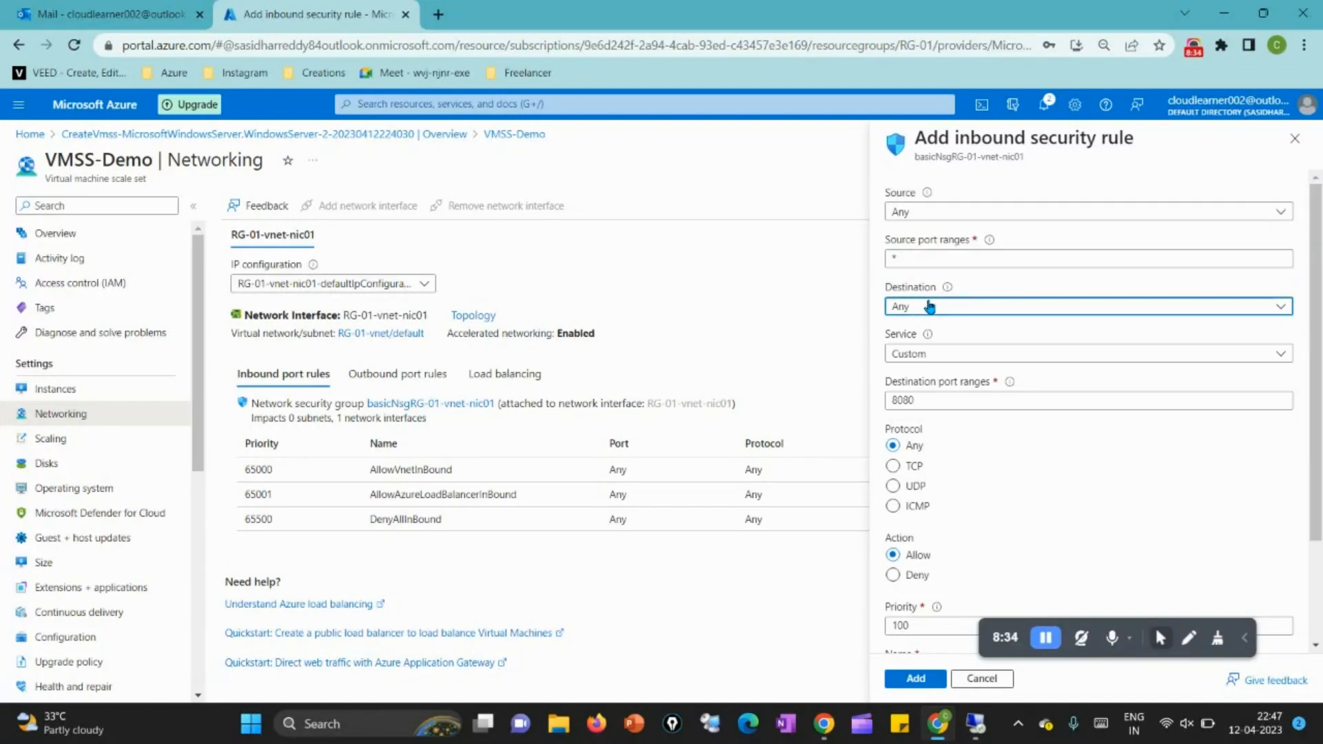
left_click(949, 356)
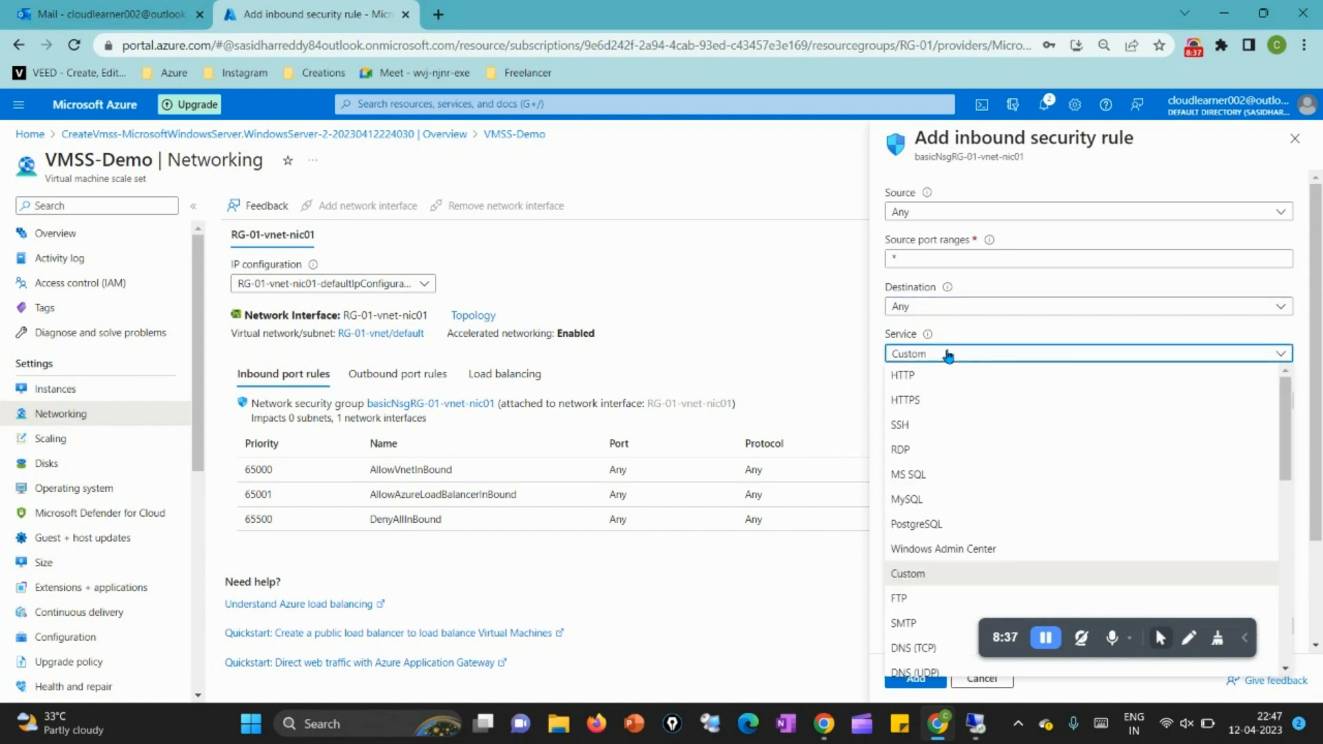
left_click(915, 454)
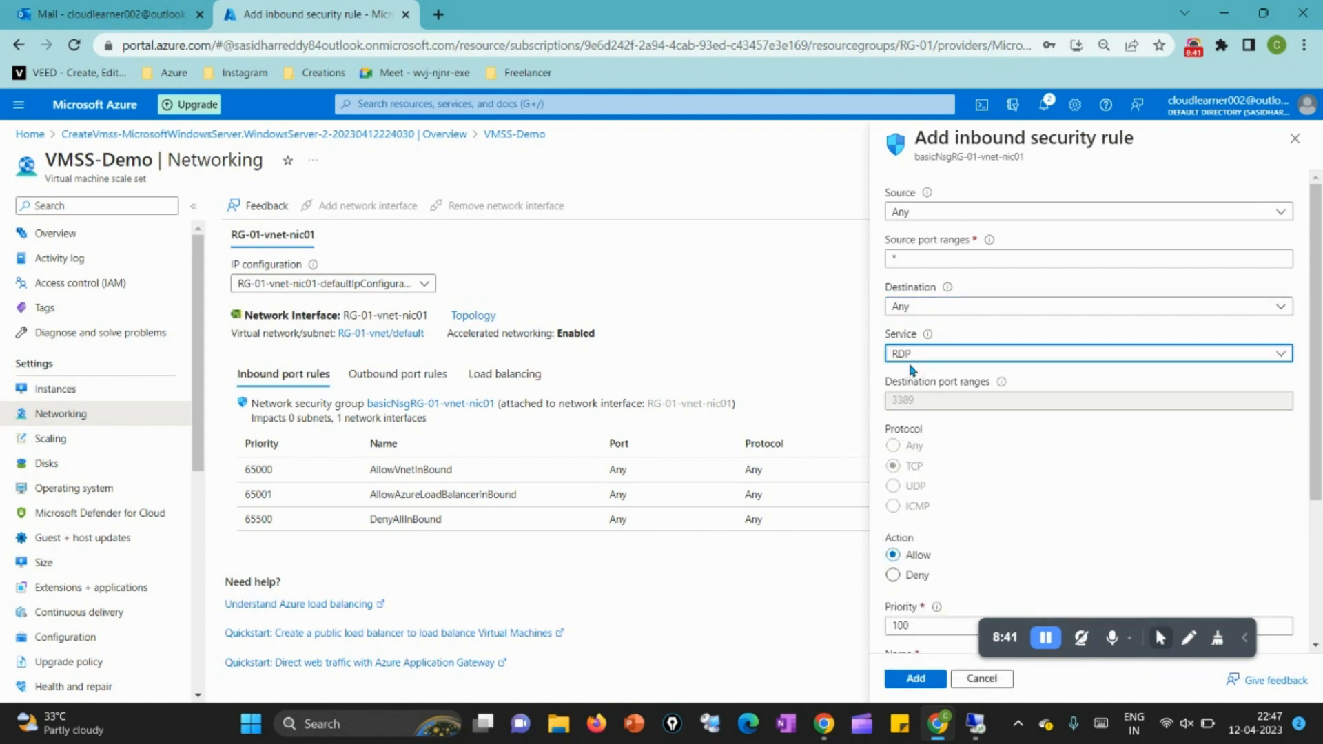
left_click(919, 397)
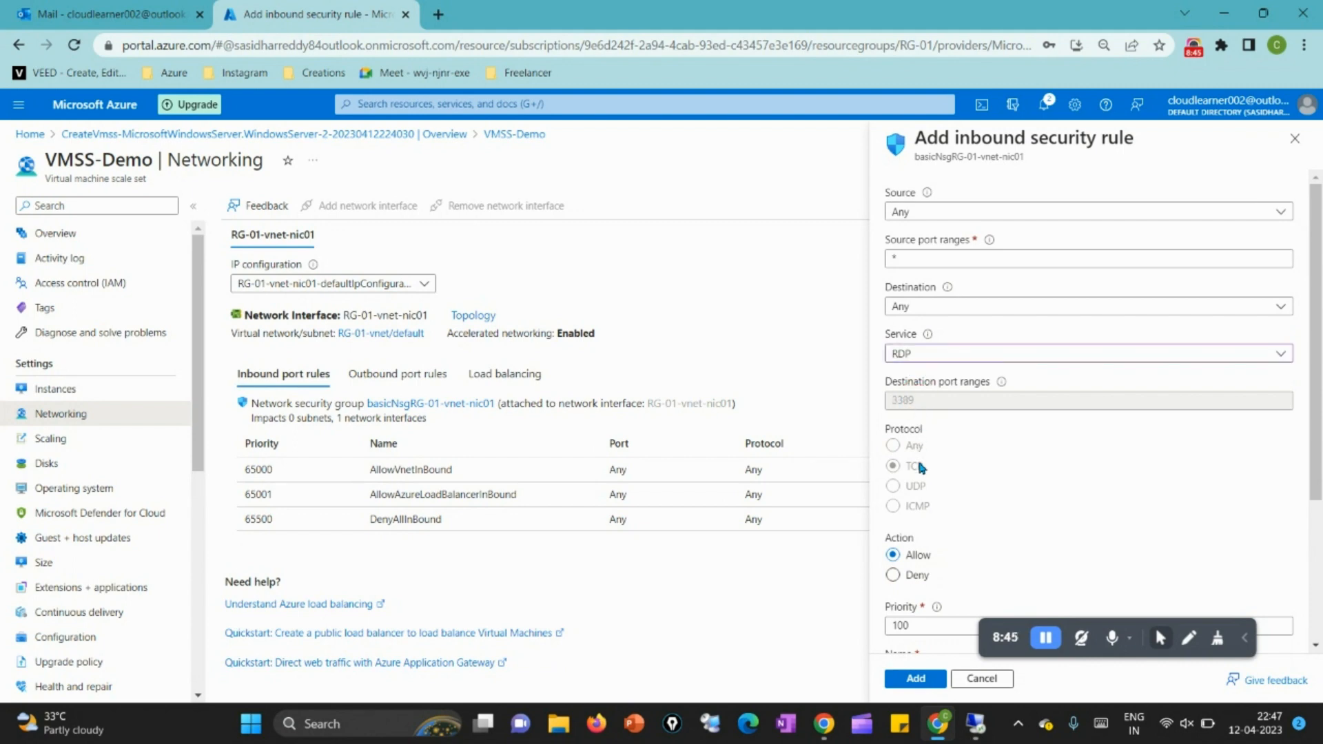
scroll(925, 469, "down", 3)
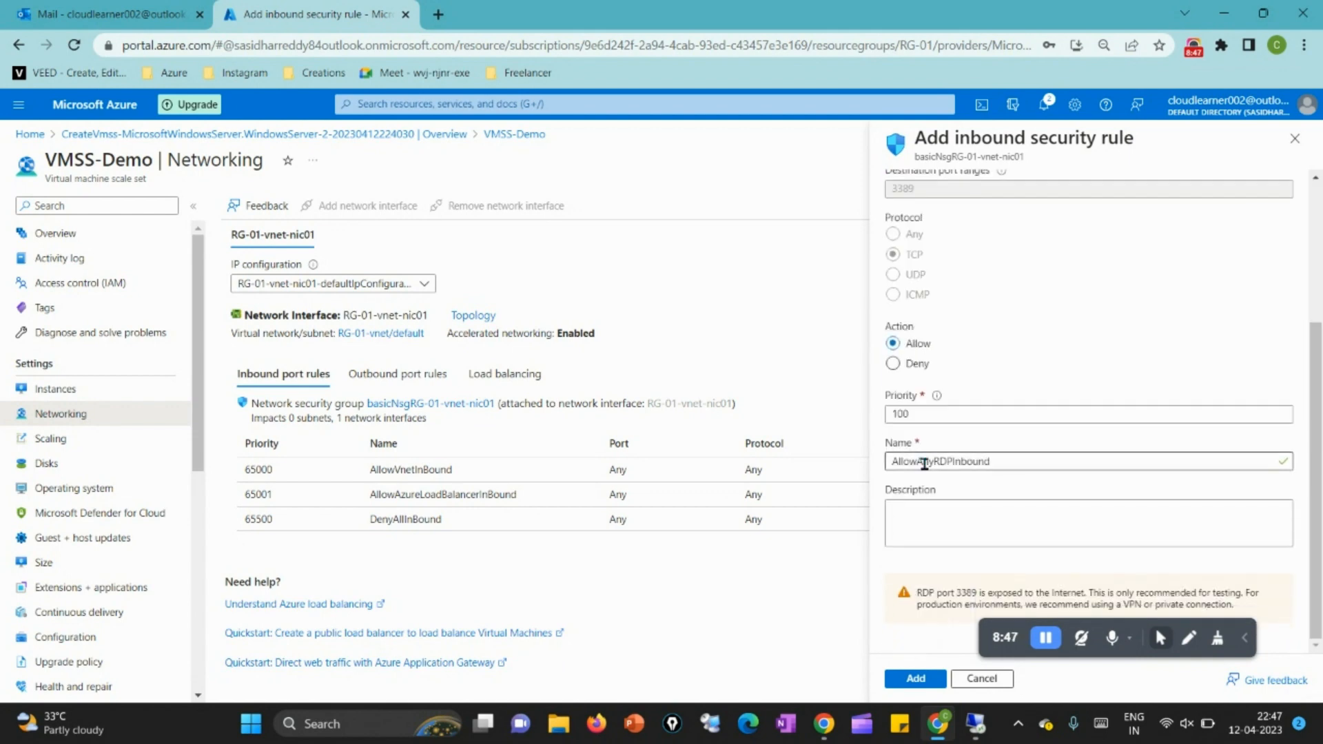
Step: Keep the rule's action on Allow and its priority at 100, name it Allow_RDP, and add it to the network security group
left_click(932, 350)
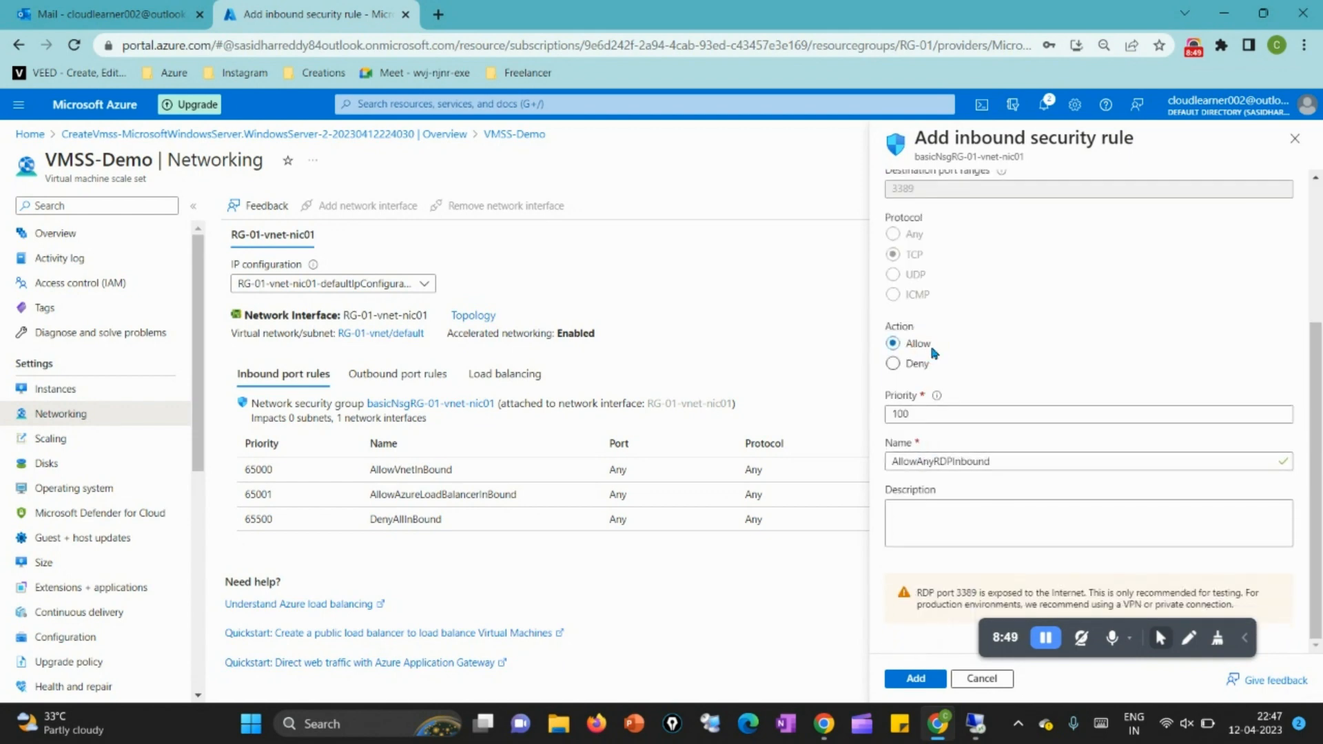
left_click(925, 414)
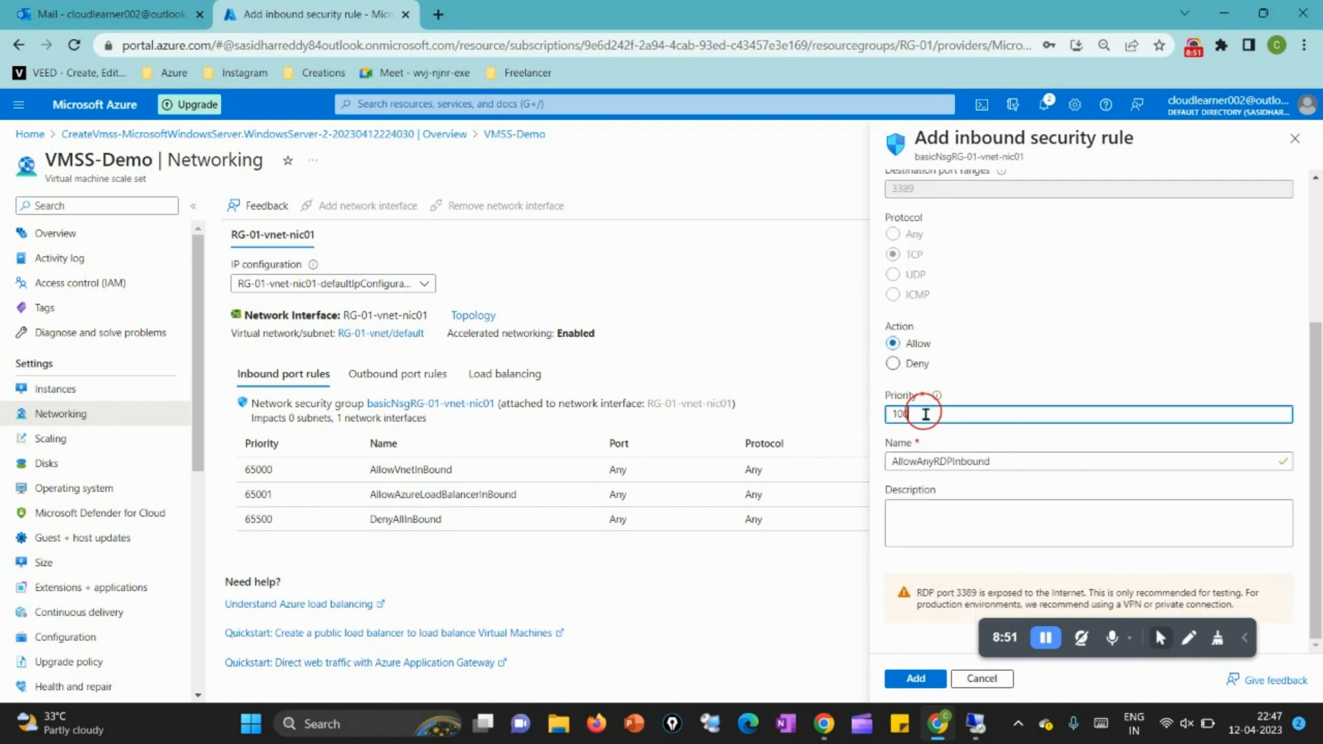
double_click(975, 462)
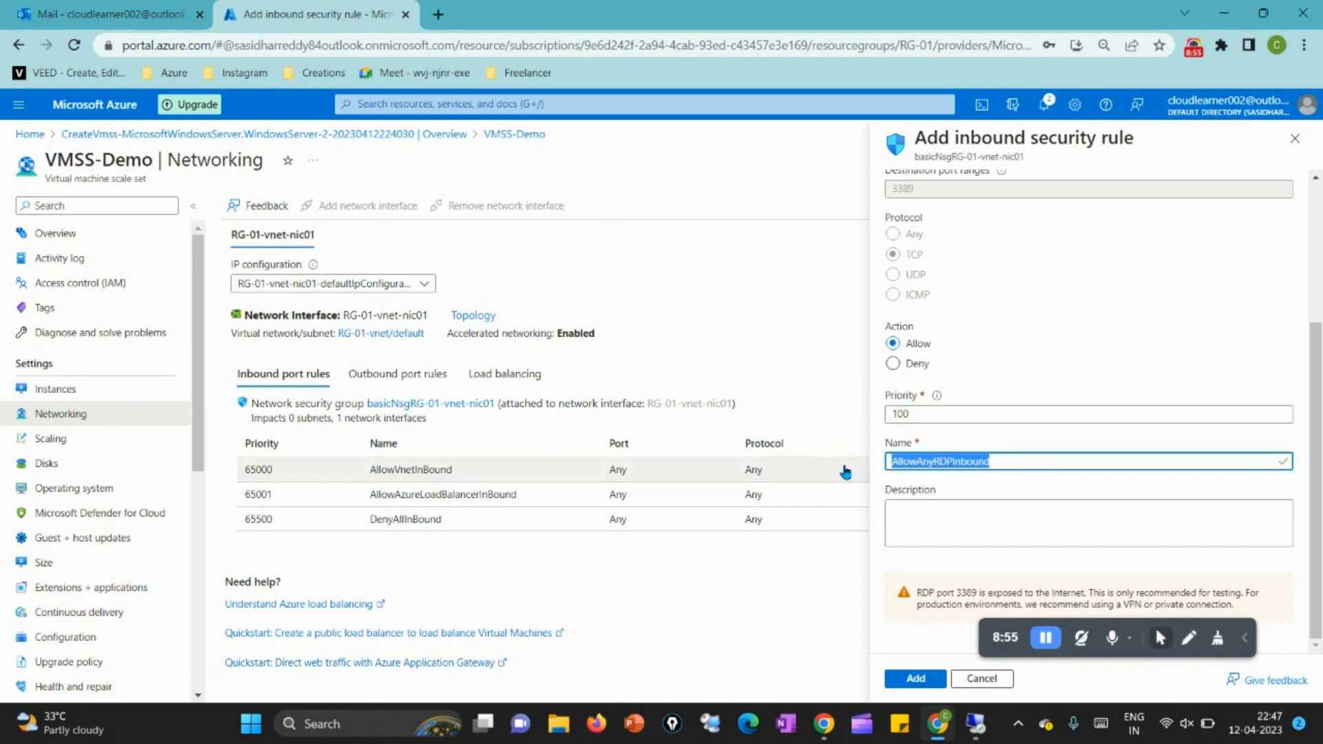
type("Allow_RDP")
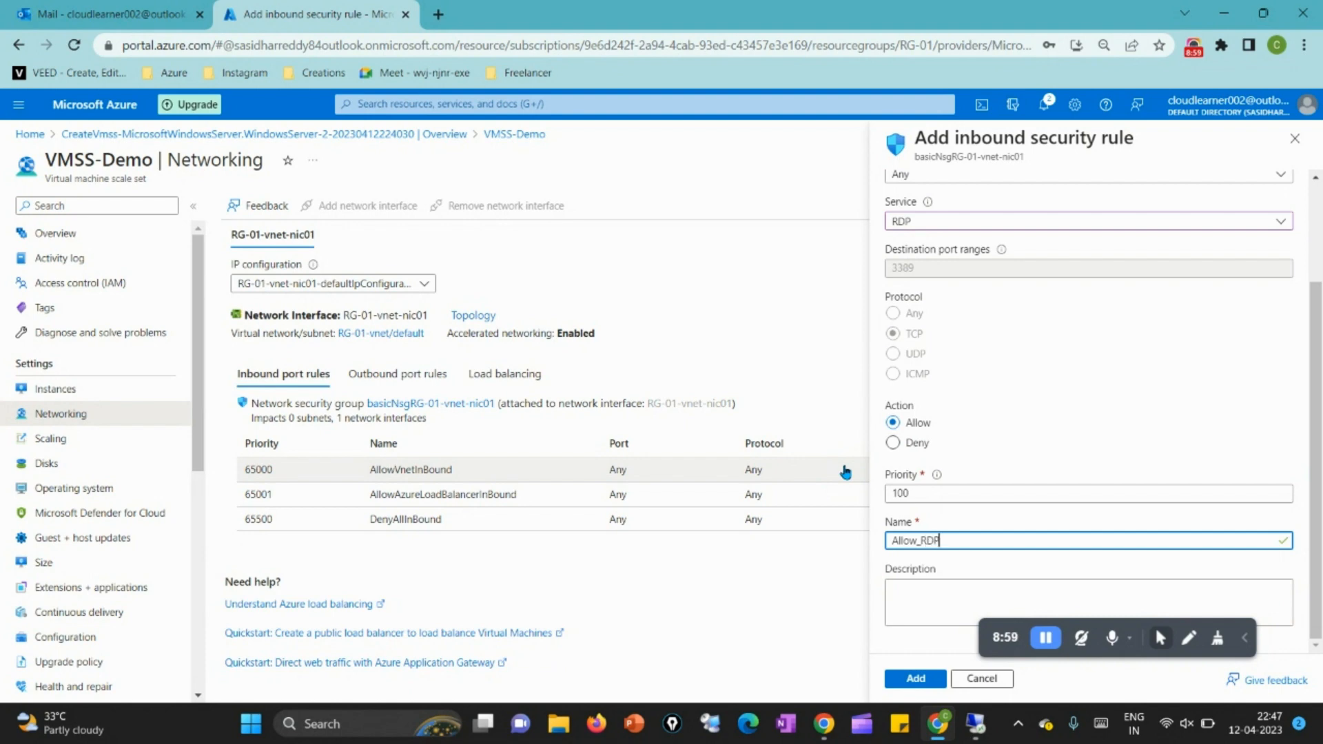
left_click(913, 681)
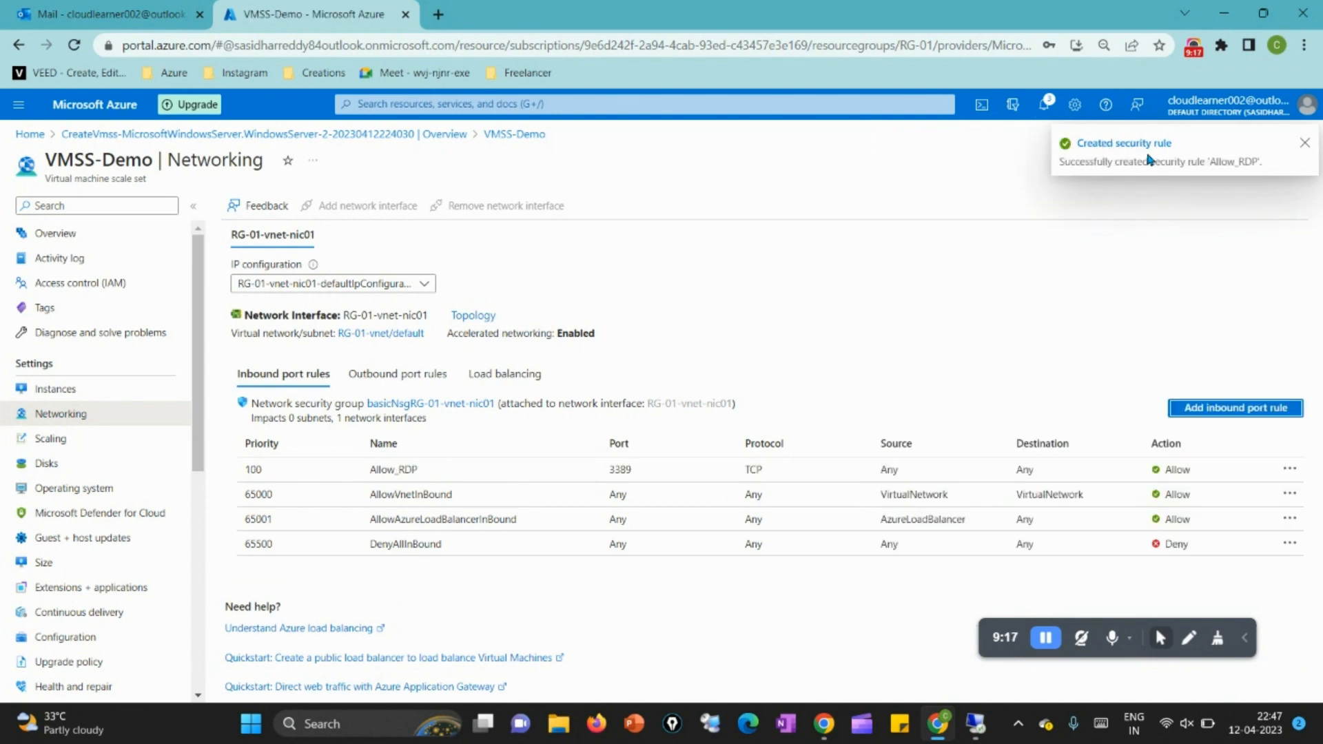
left_click(504, 471)
left_click_drag(504, 472, 543, 445)
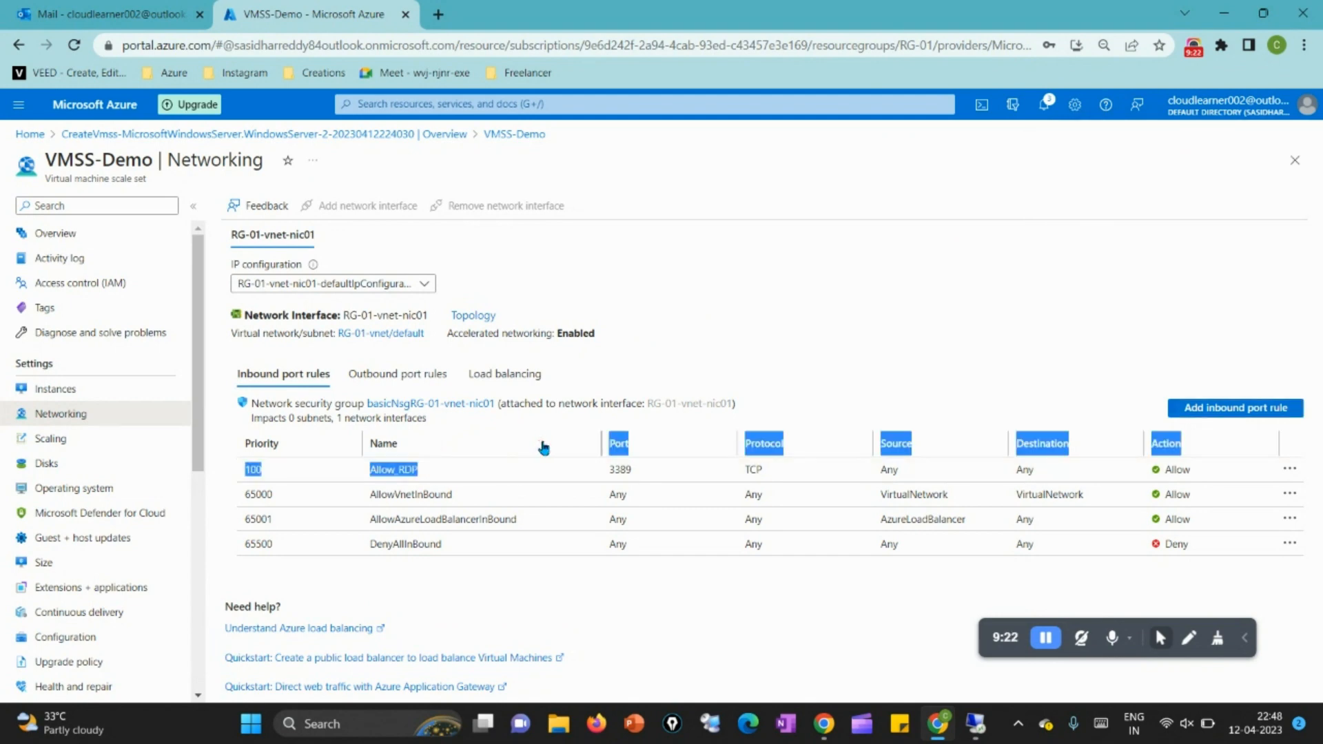
left_click(790, 357)
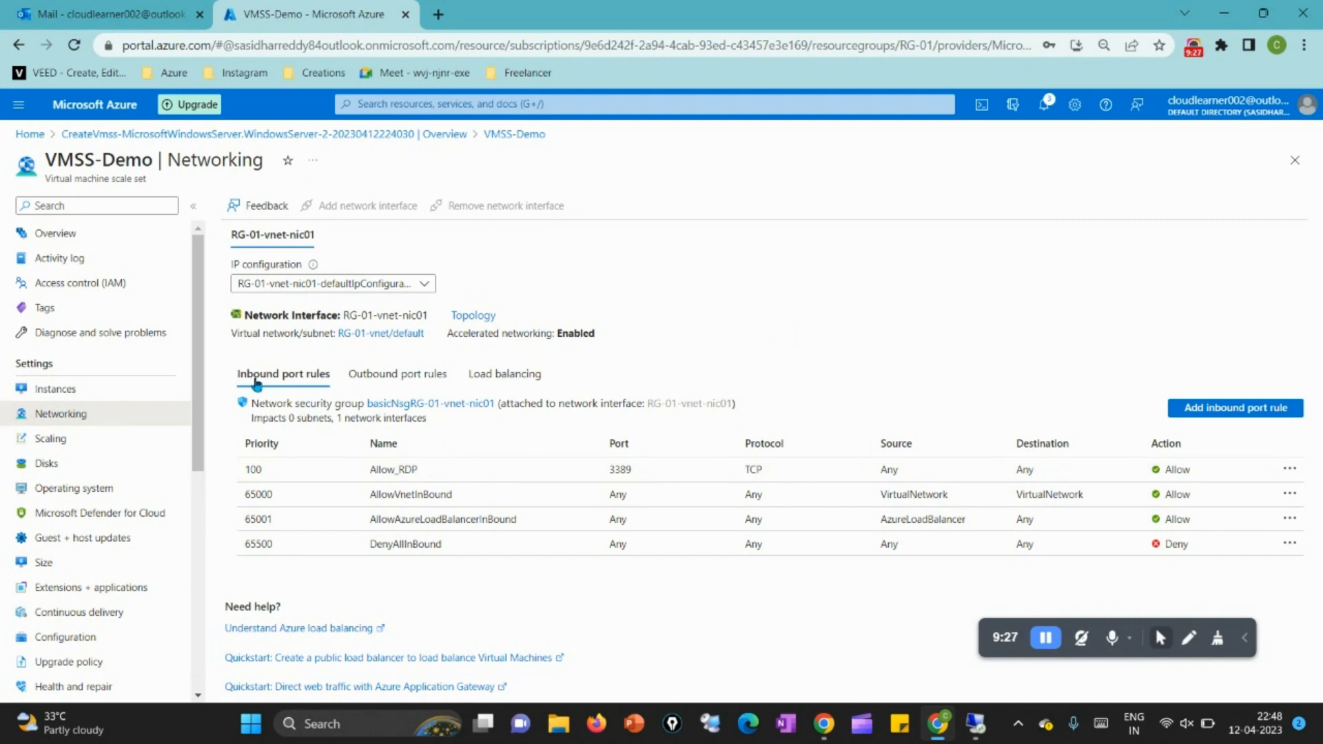
Step: Retry the Remote Desktop connection to 98.71.197.138 and minimize the connection window
mouse_move(974, 724)
left_click(909, 524)
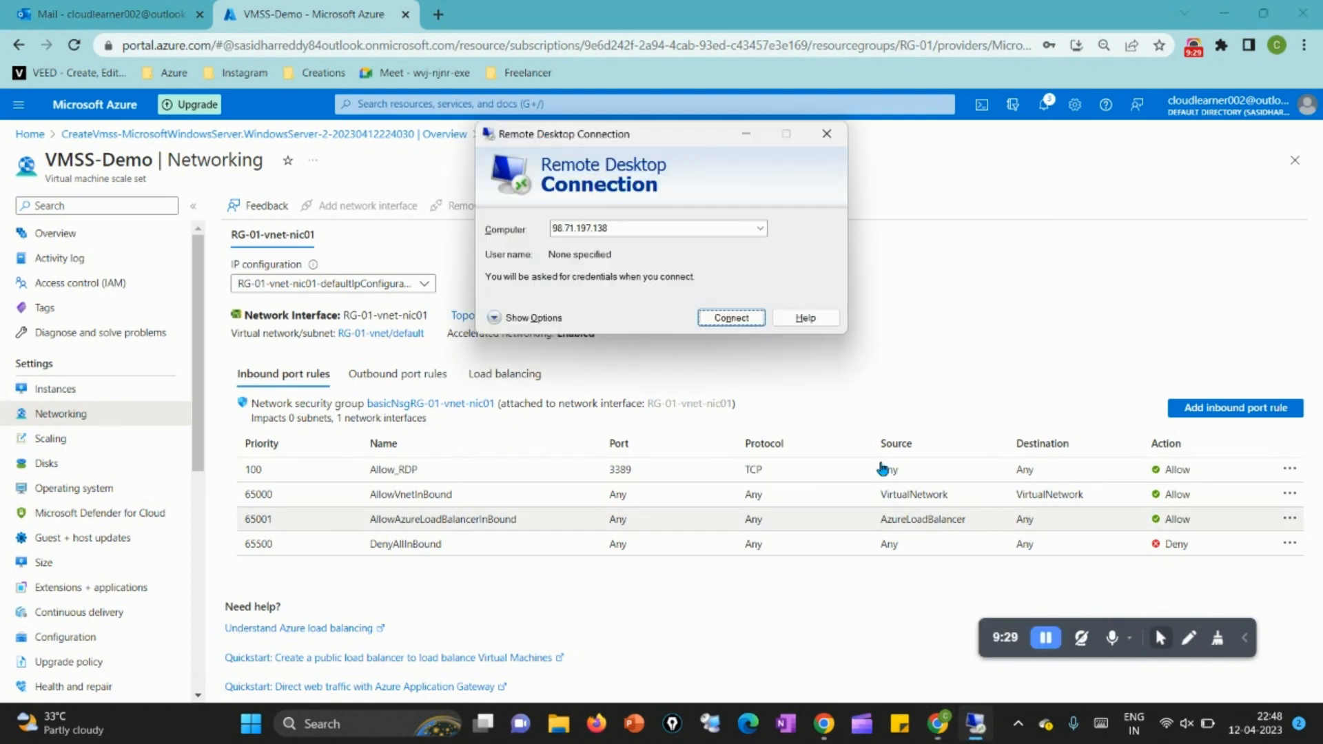
left_click(733, 319)
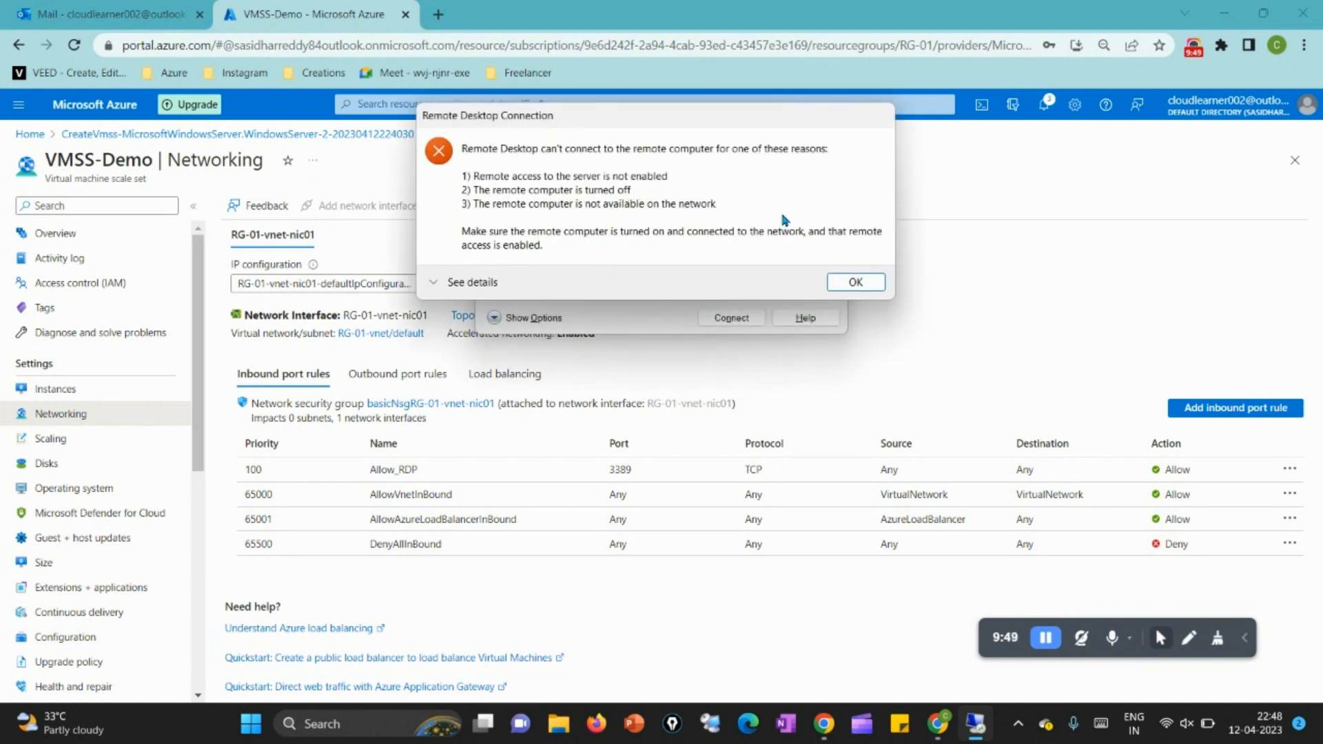
left_click(853, 283)
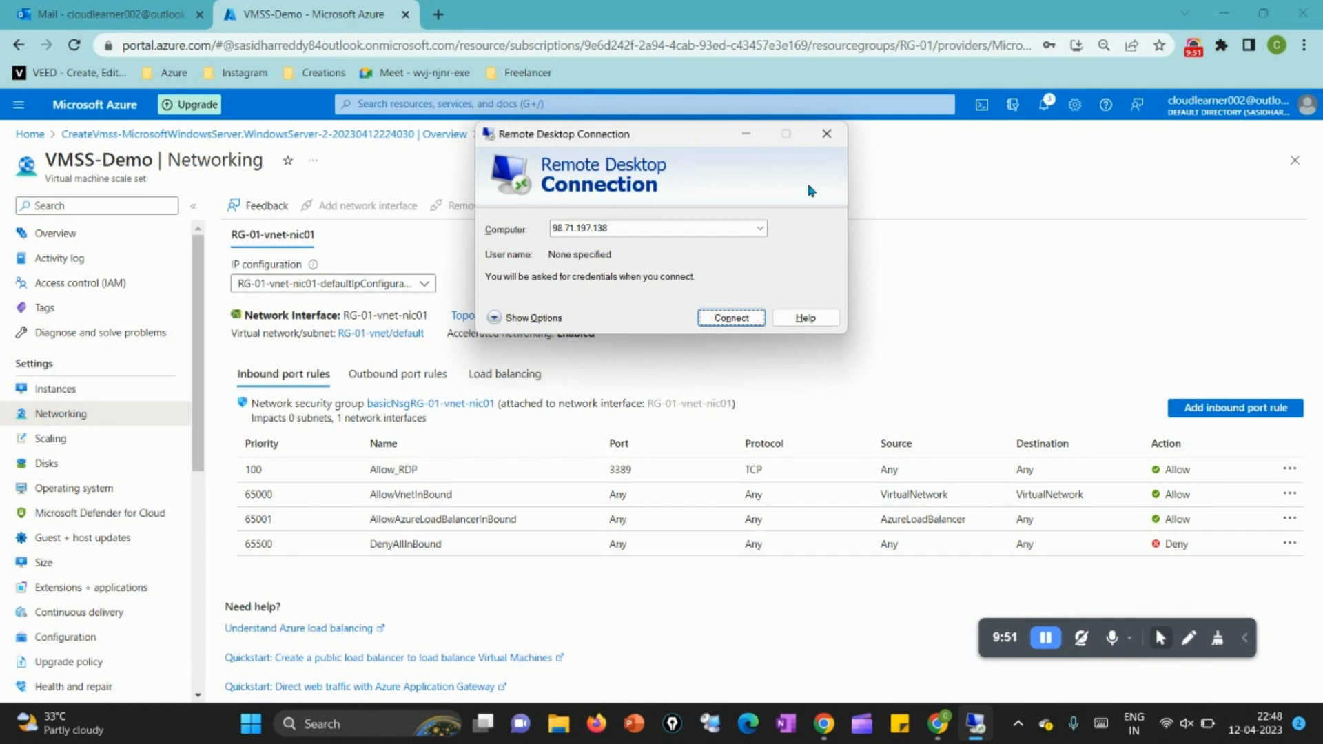
left_click(745, 133)
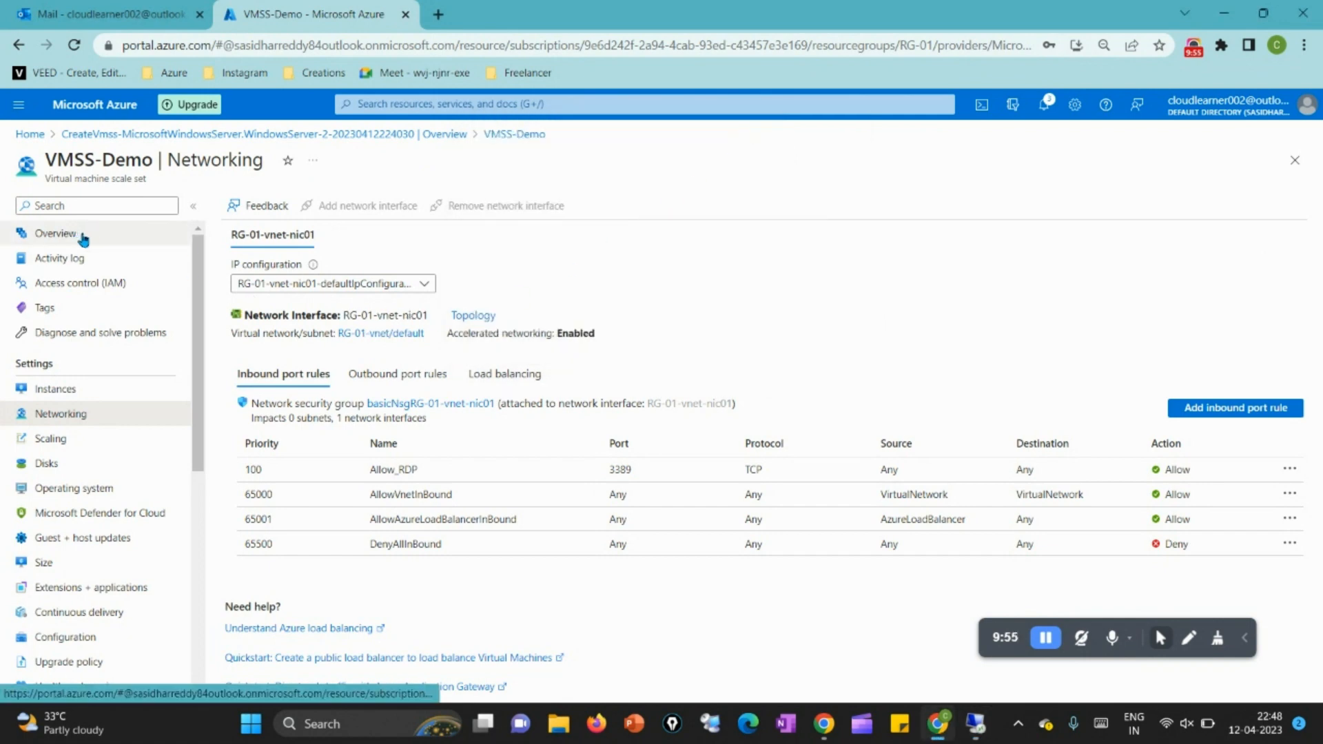
Step: Open resource group RG-01 from the scale set's overview and open its load balancer VMSS-Demo-lb
left_click(55, 233)
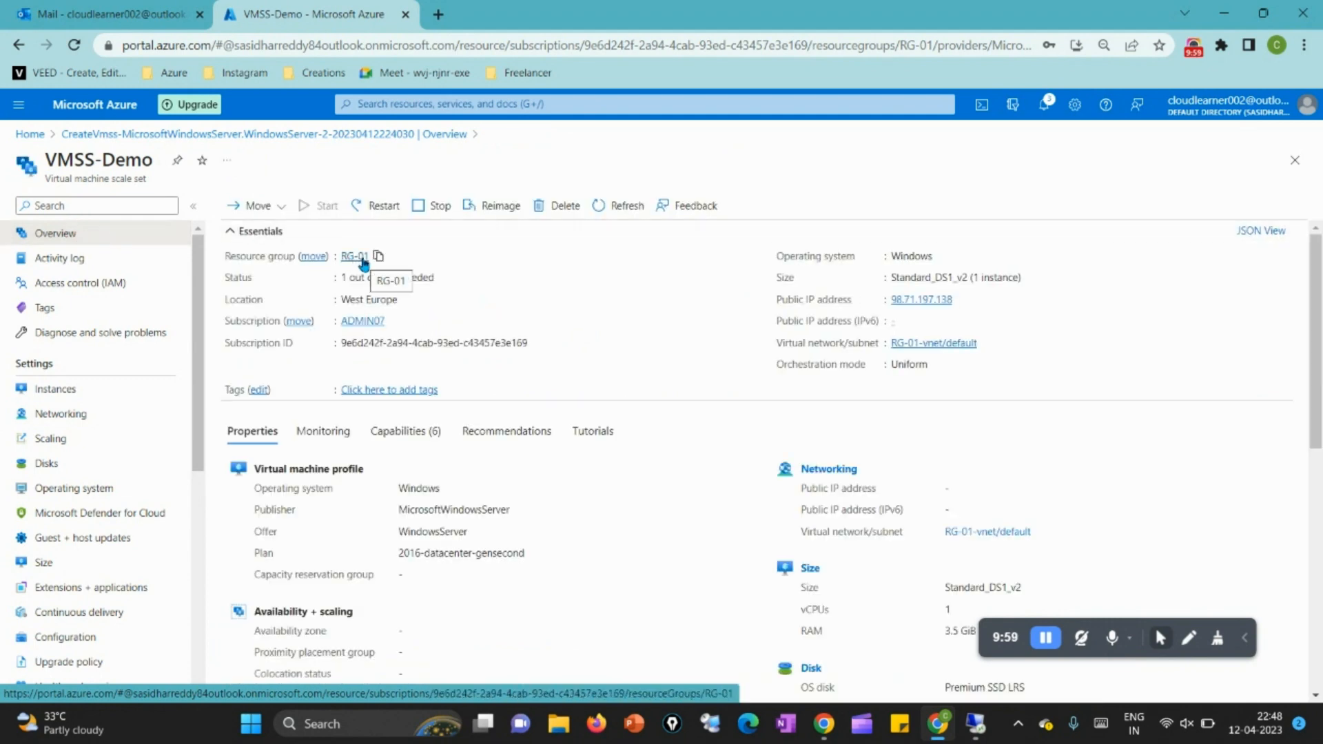
left_click(355, 258)
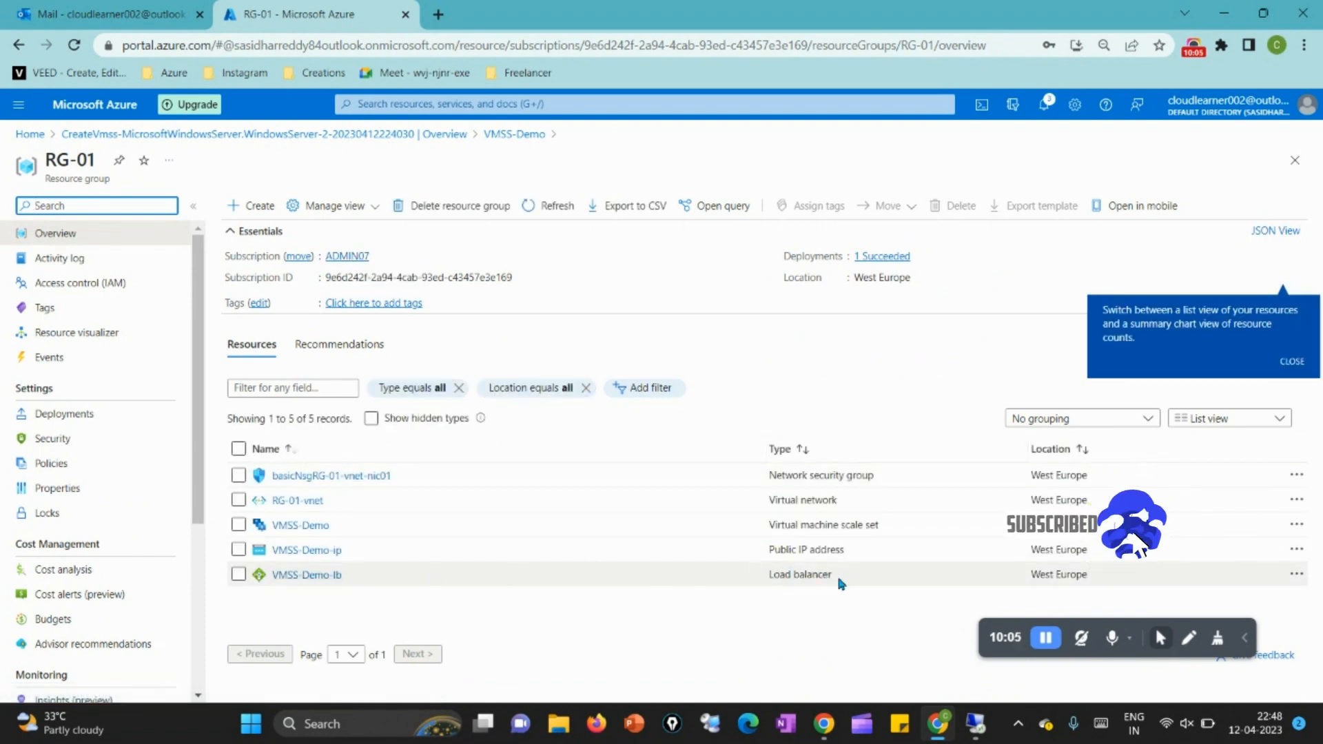
left_click_drag(837, 580, 766, 581)
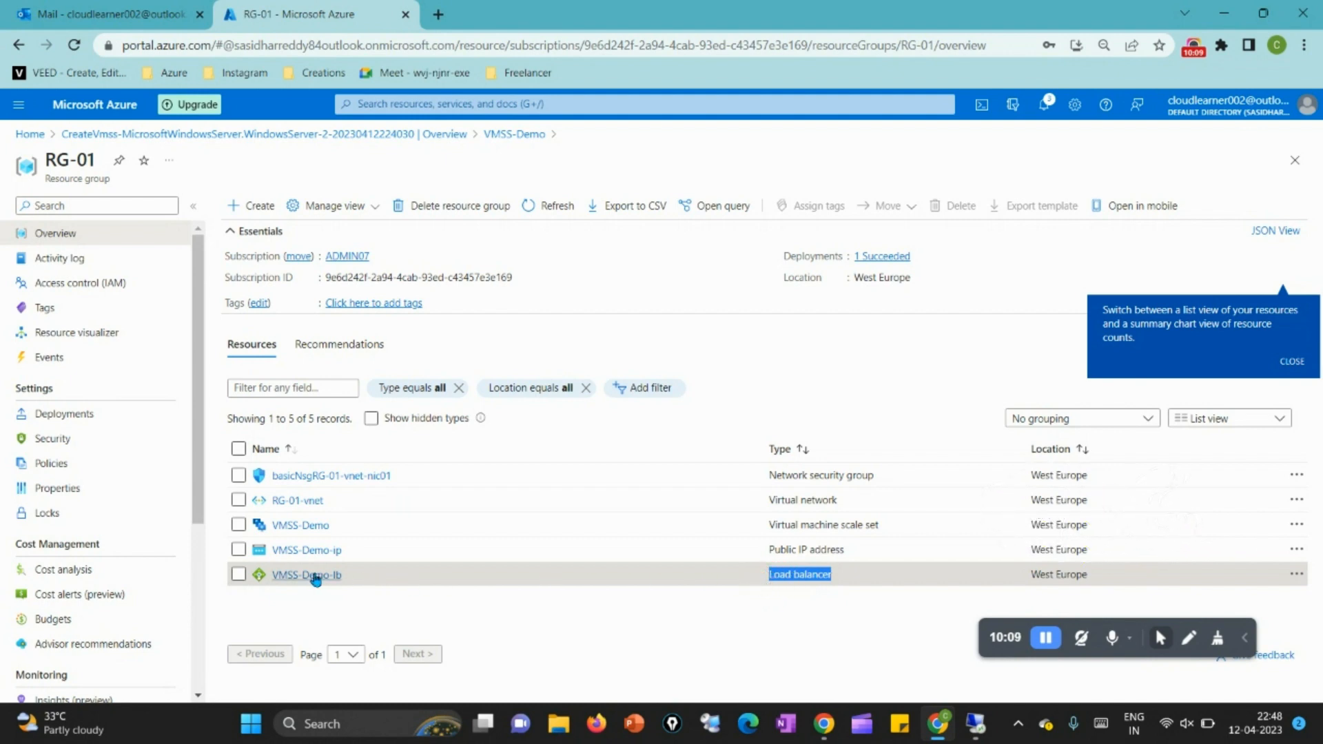
left_click(310, 576)
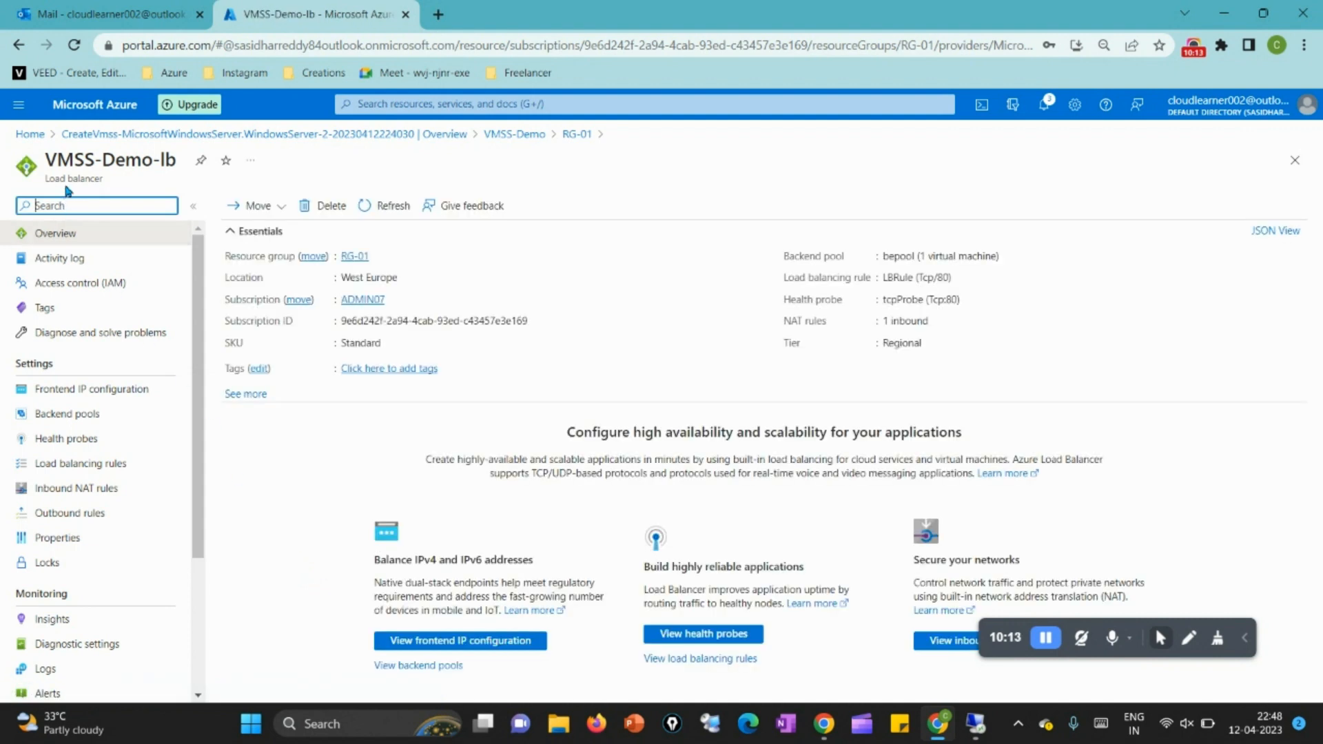
Step: Open the load balancer's frontend IP configuration and compare its IP address with the one in the Remote Desktop Connection window
left_click(81, 178)
left_click(147, 390)
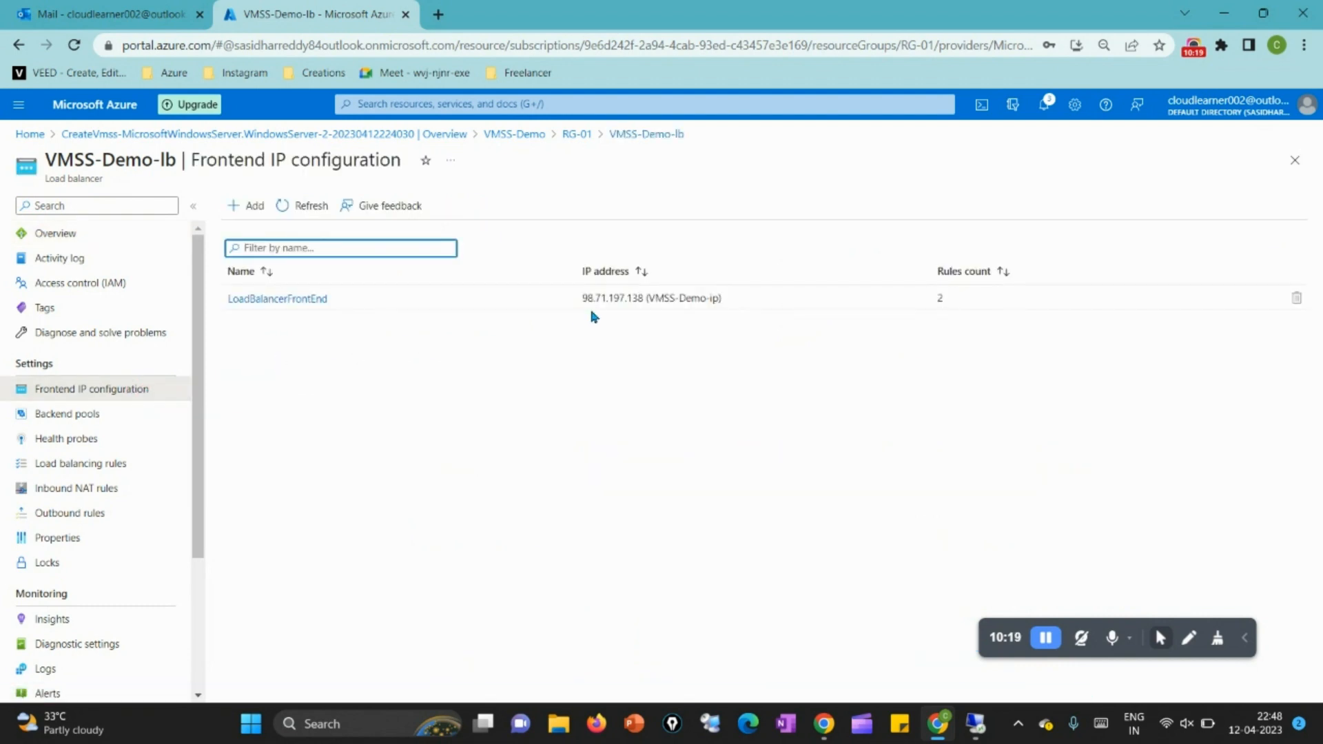
left_click(583, 309)
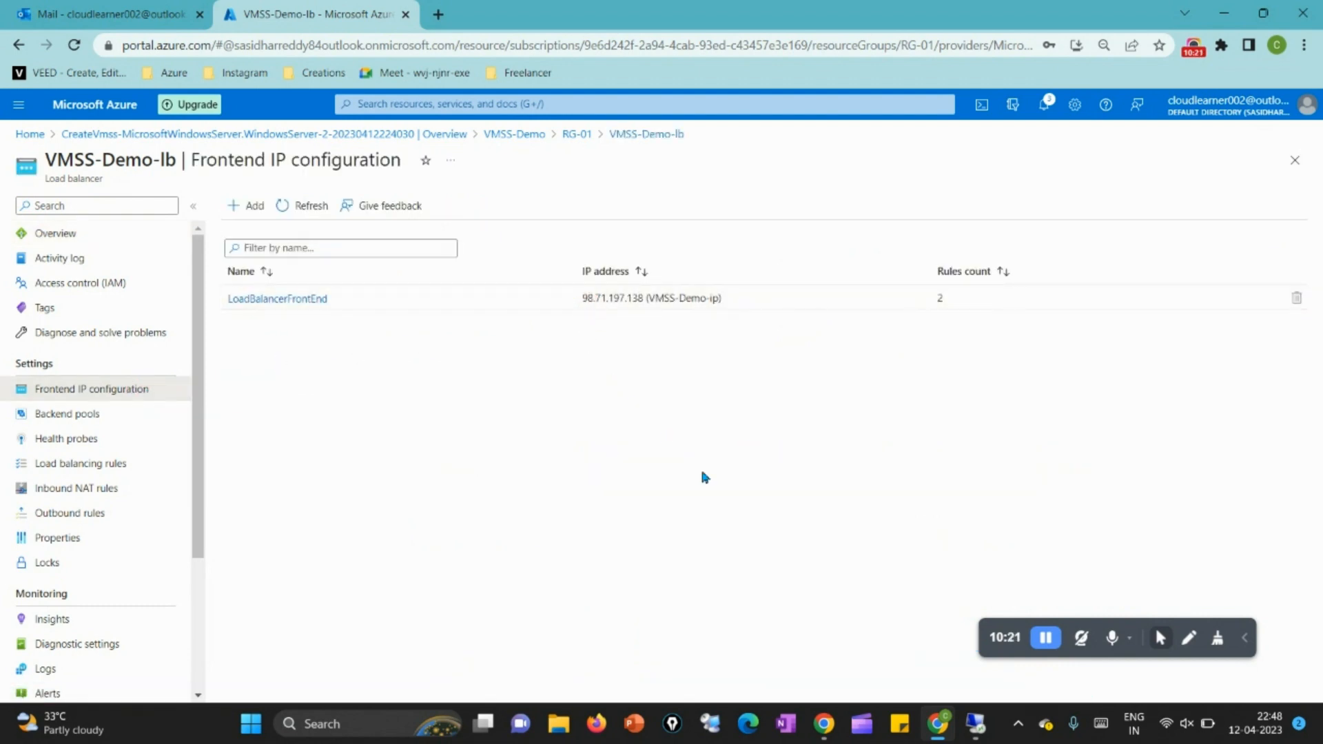
left_click(976, 724)
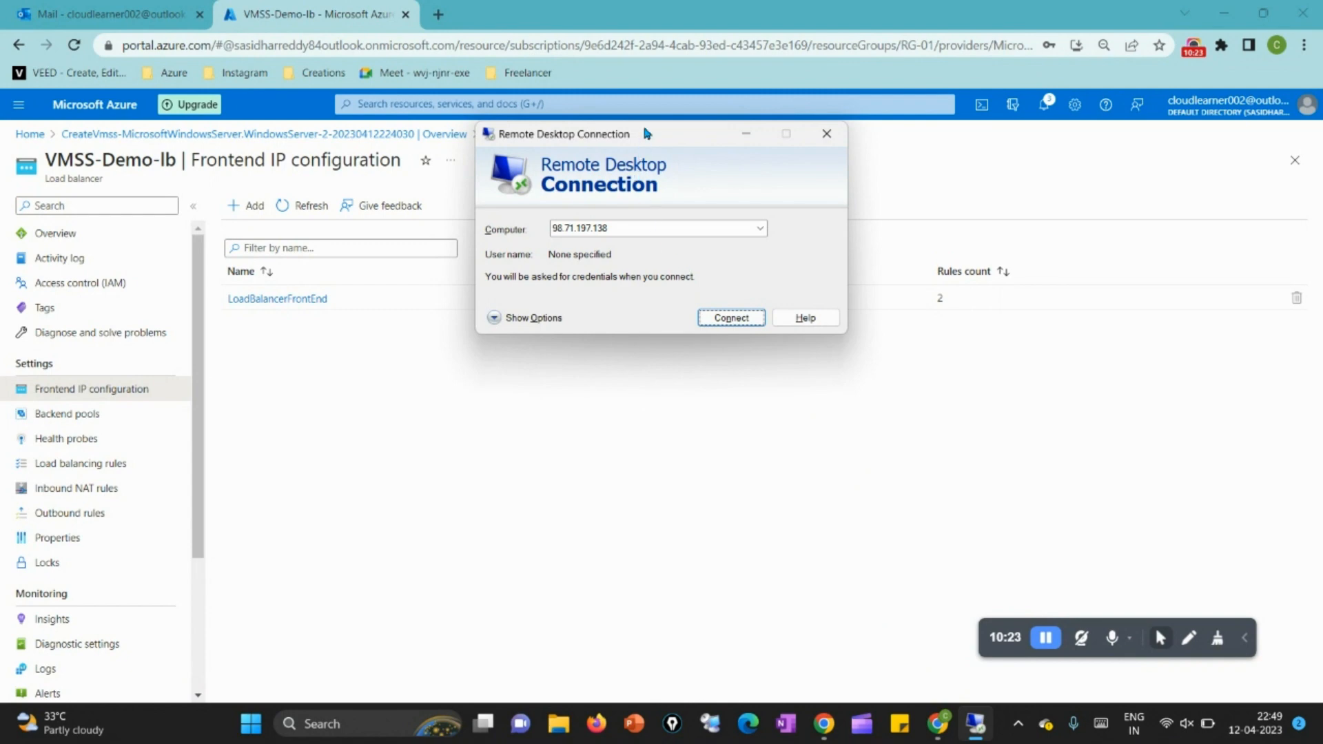
left_click_drag(645, 136, 853, 208)
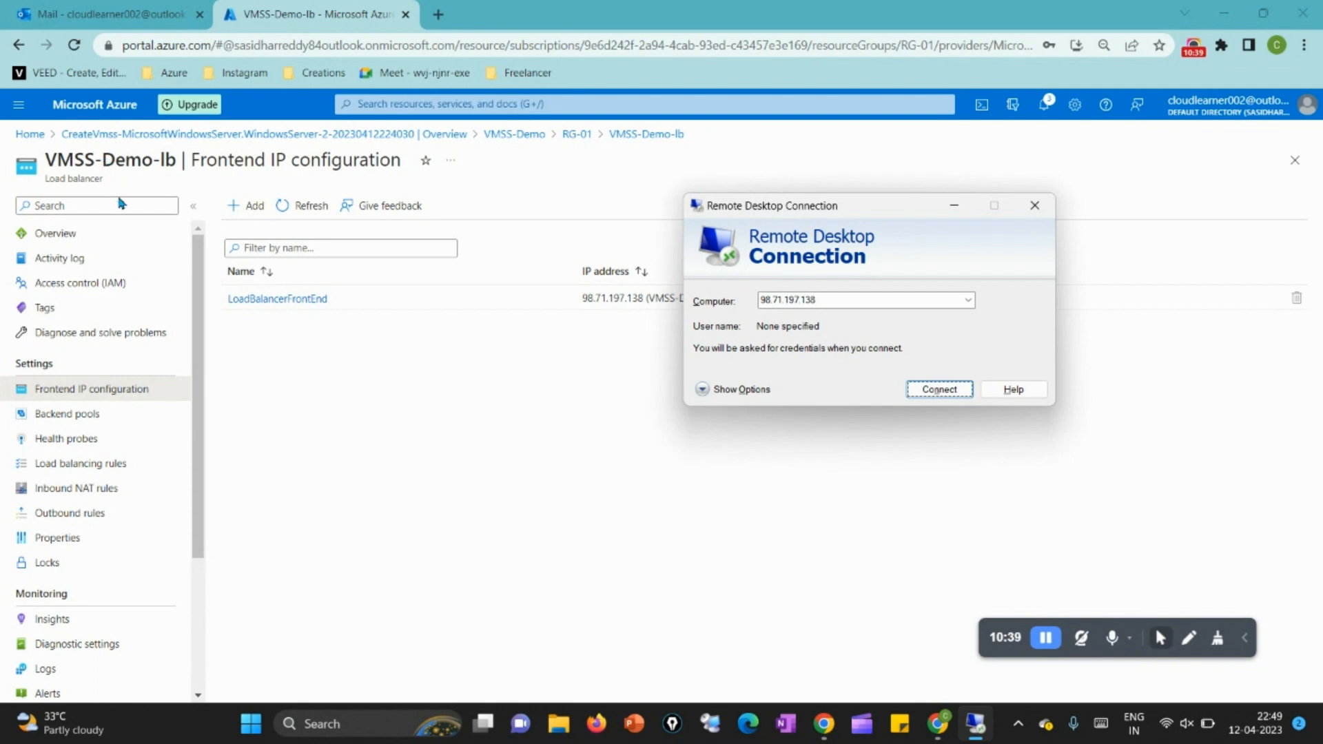
Step: Look up the frontend port in the load balancer's inbound NAT rules and connect Remote Desktop to 98.71.197.138:50000
left_click(110, 489)
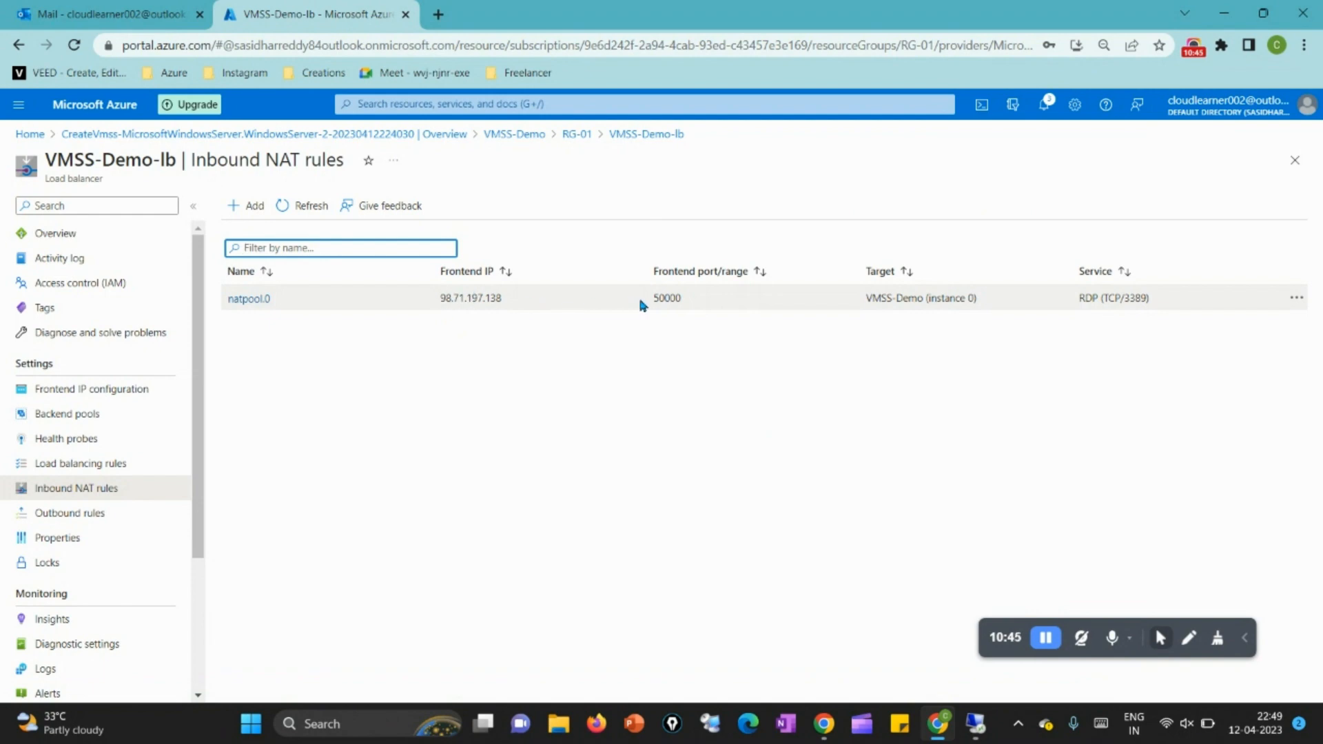
left_click_drag(651, 299, 696, 305)
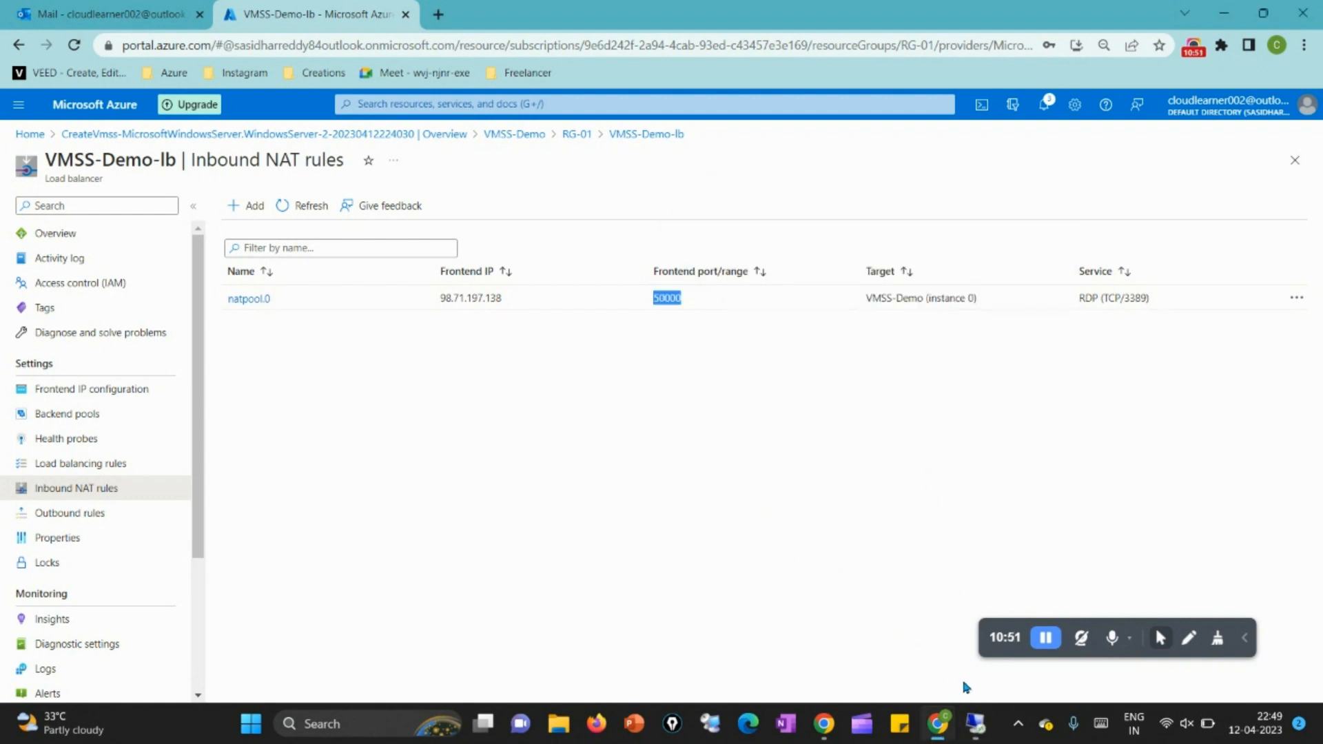
left_click(975, 724)
left_click(870, 301)
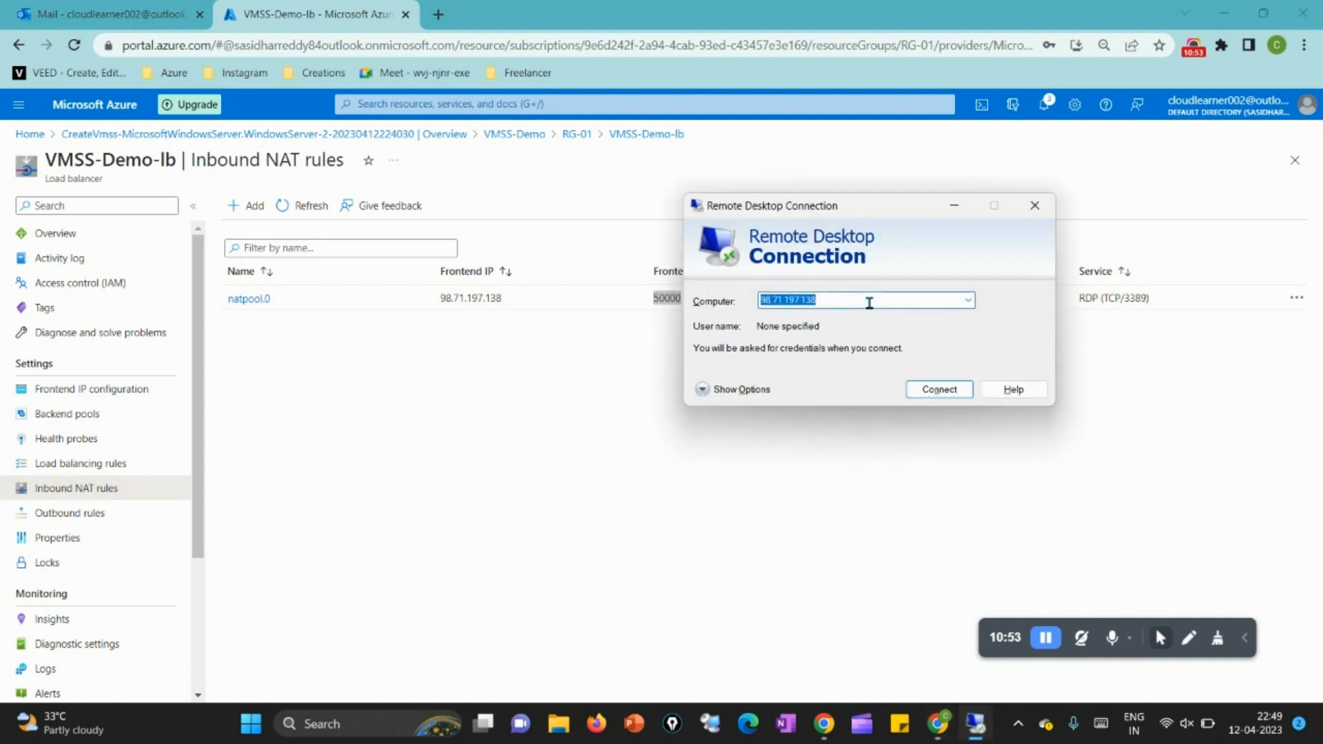
left_click(870, 301)
type(":")
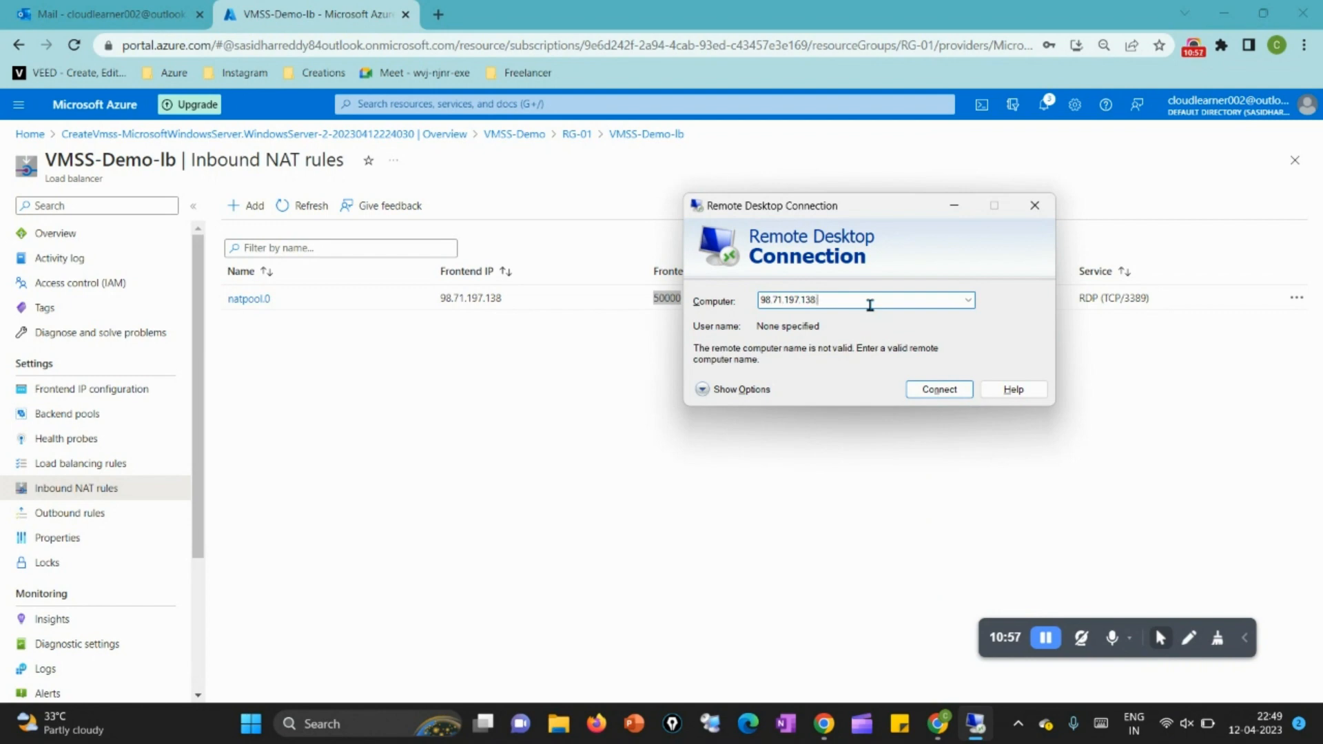
type("50000")
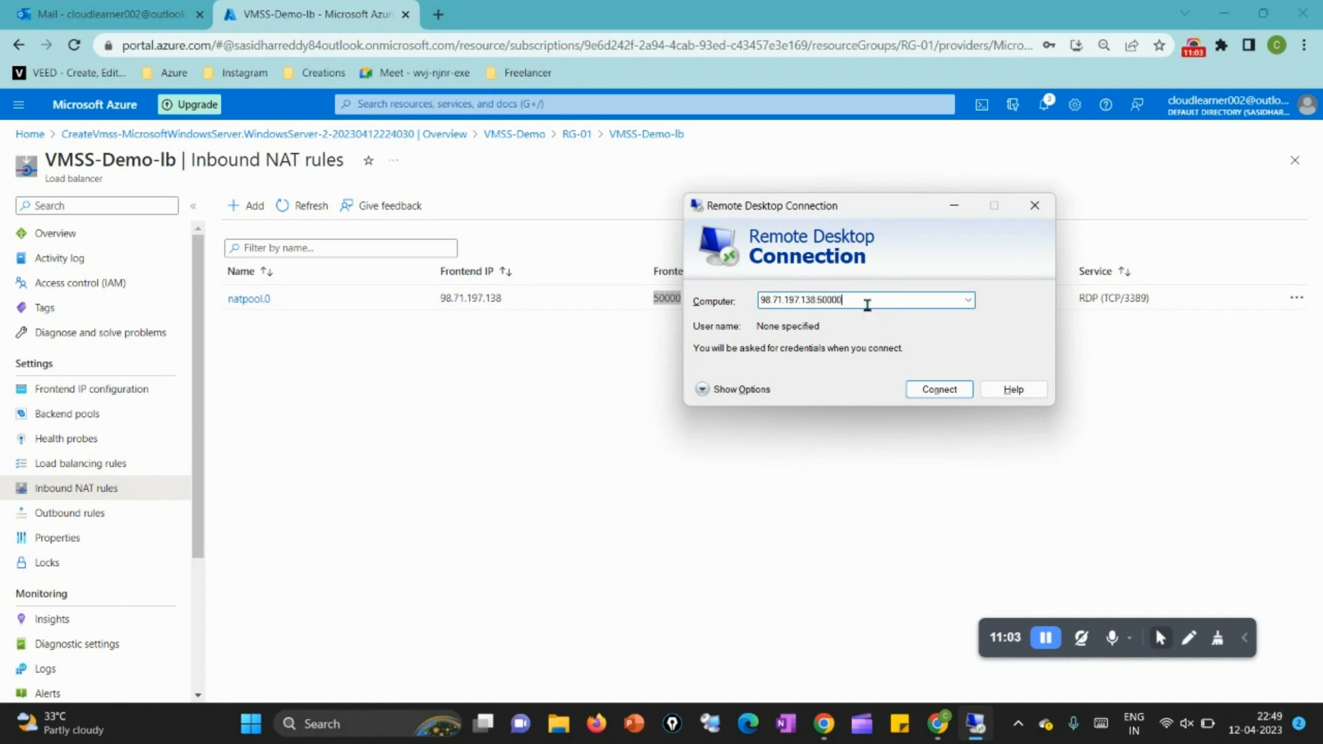
left_click(959, 391)
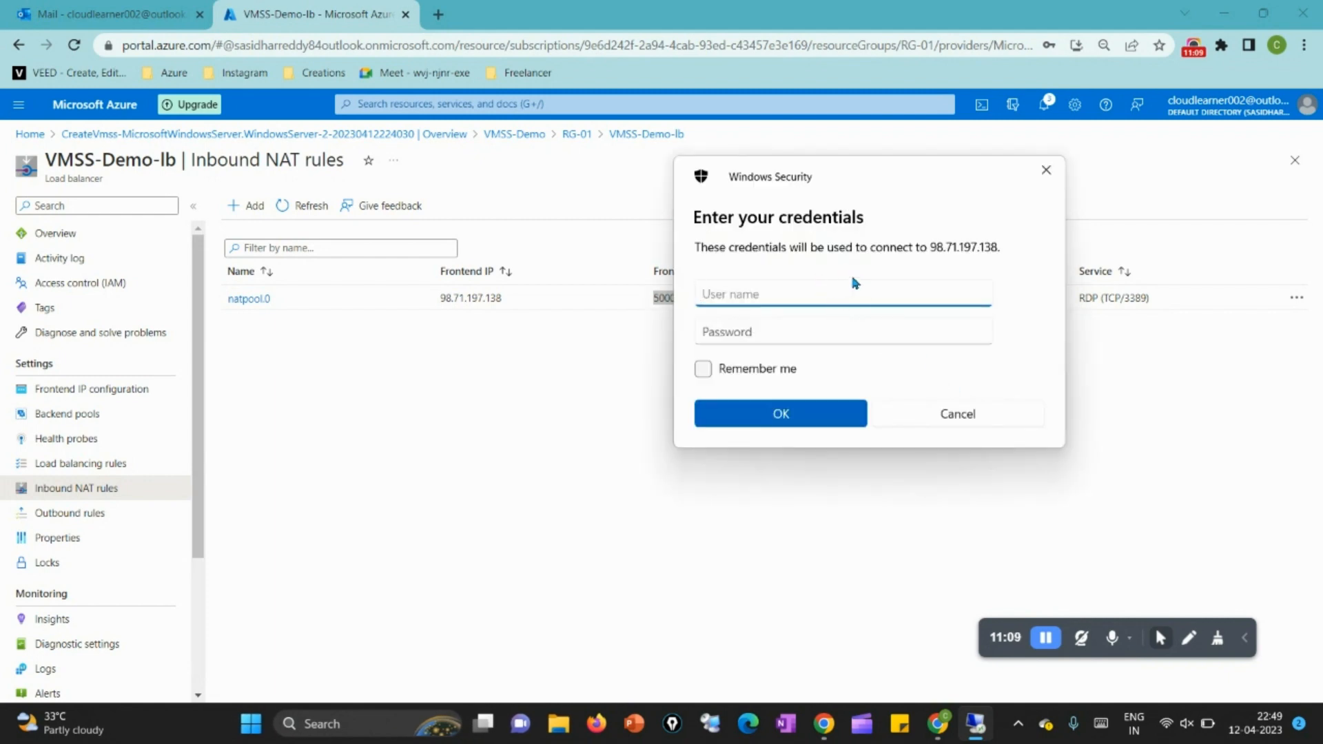
Step: Sign in to the remote computer as testadmin with the account password and connect despite the certificate errors
type("testadmin")
key("Tab")
type("Test@12345")
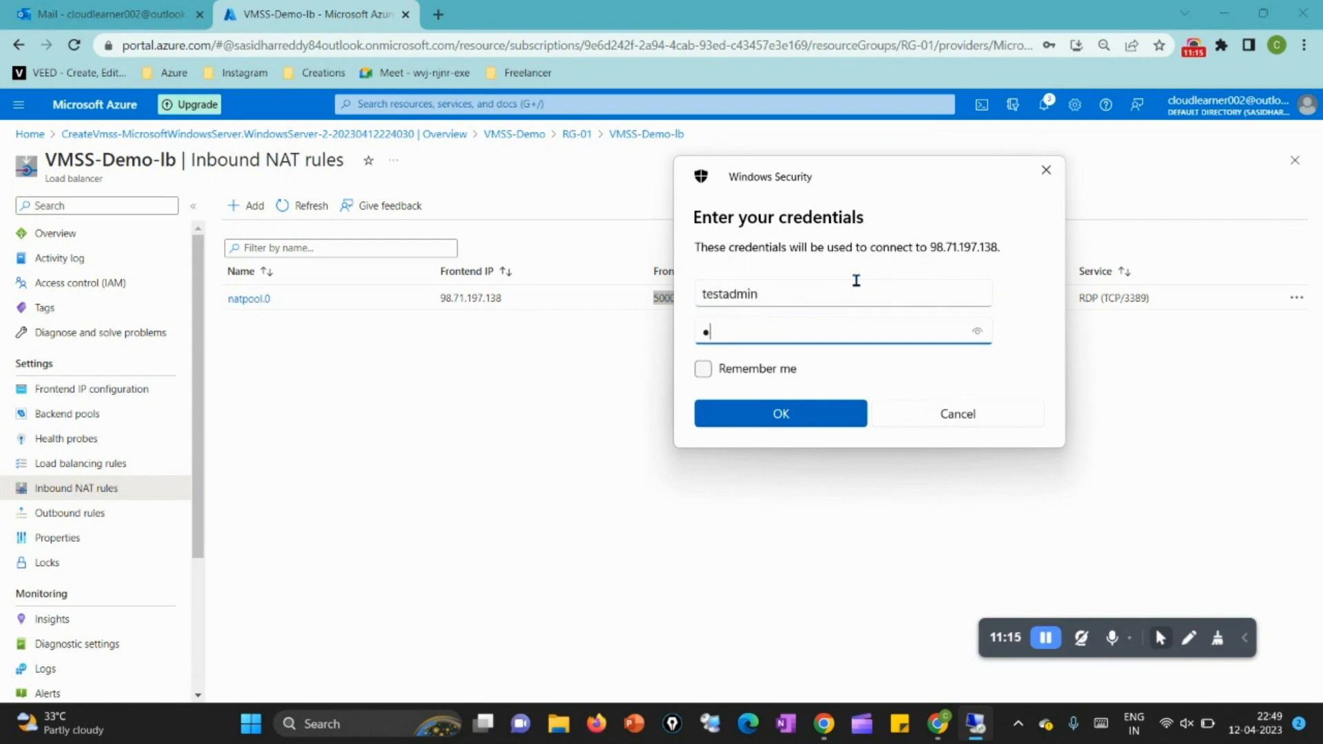
type("6789")
key("Return")
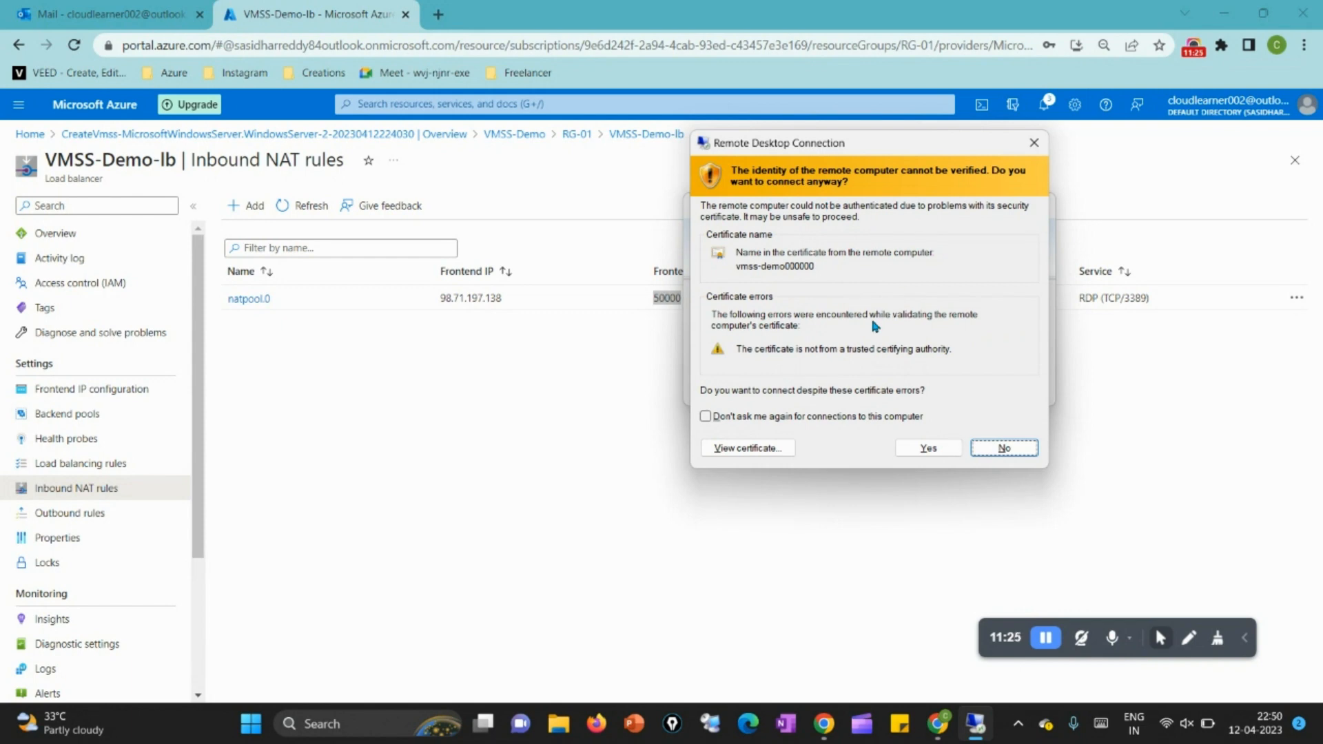
left_click(929, 449)
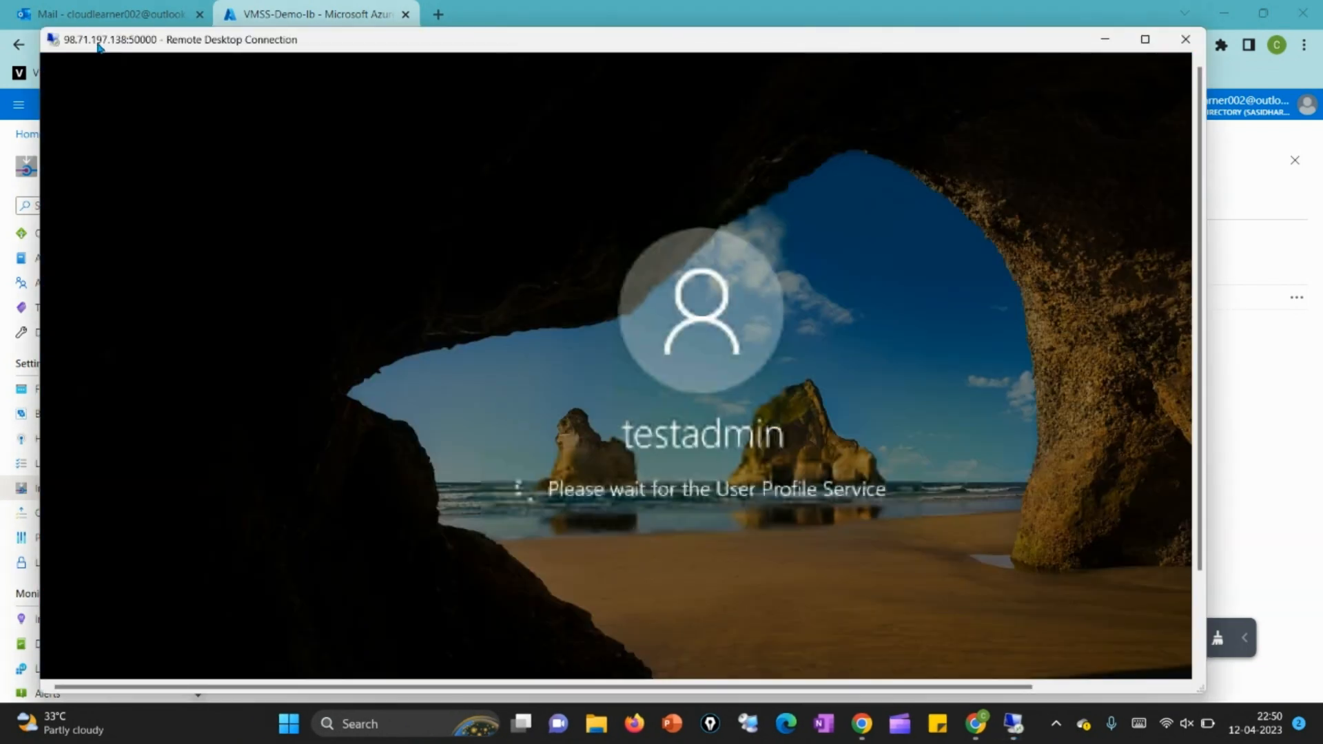
Step: Open Command Prompt on the remote machine and run the hostname command to identify the connected instance
left_click_drag(97, 45, 222, 24)
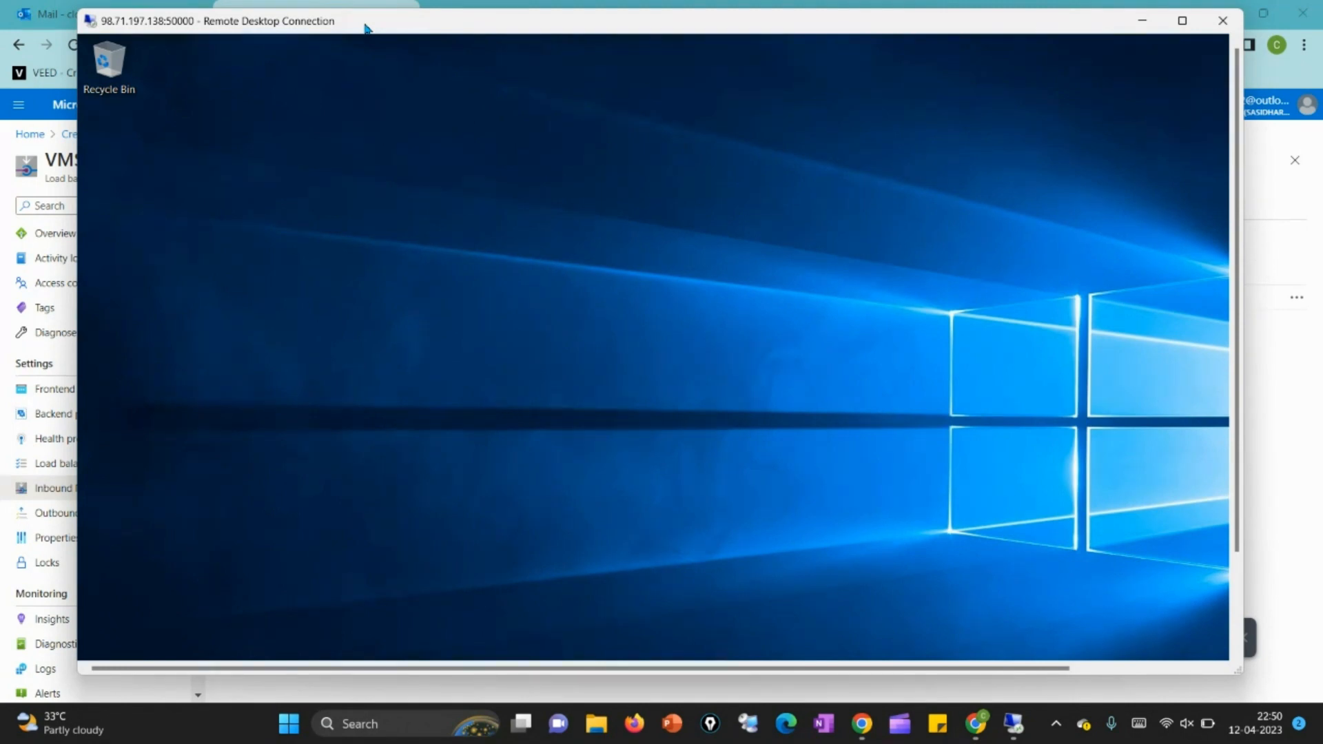
left_click(1236, 640)
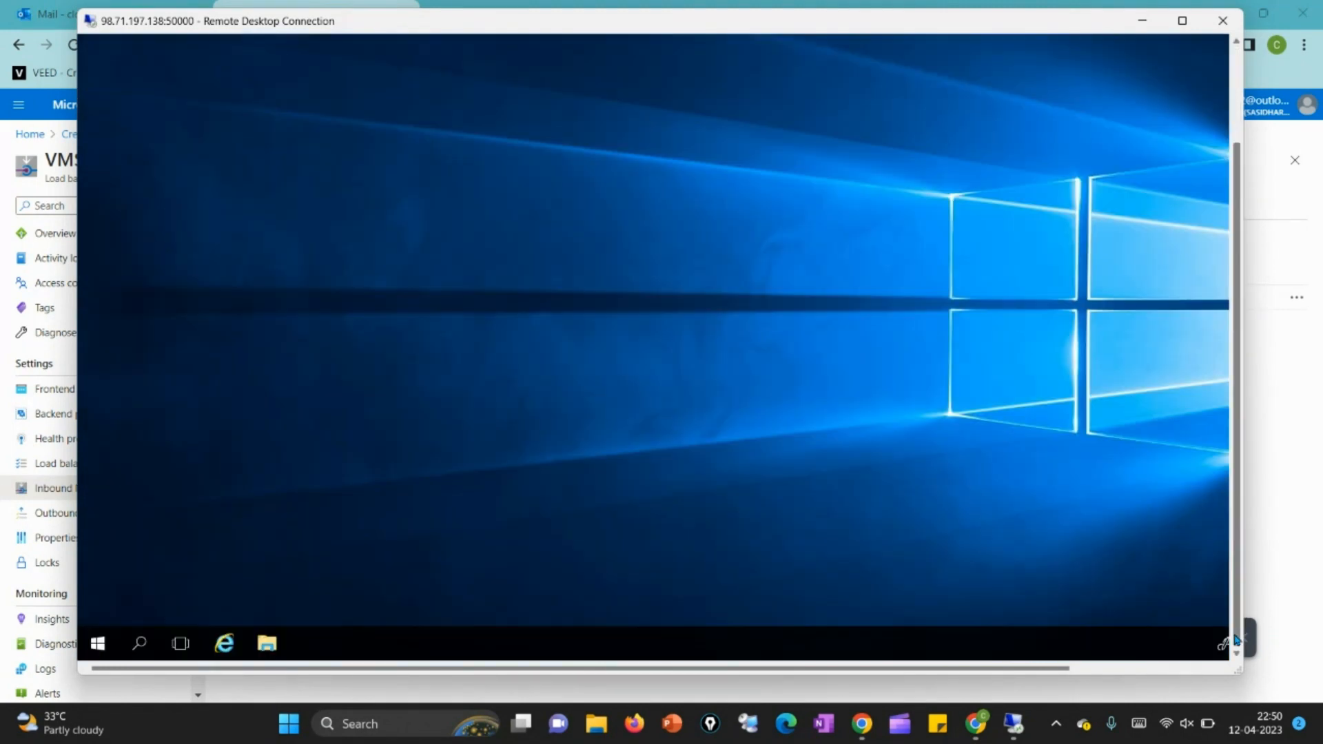
left_click(146, 653)
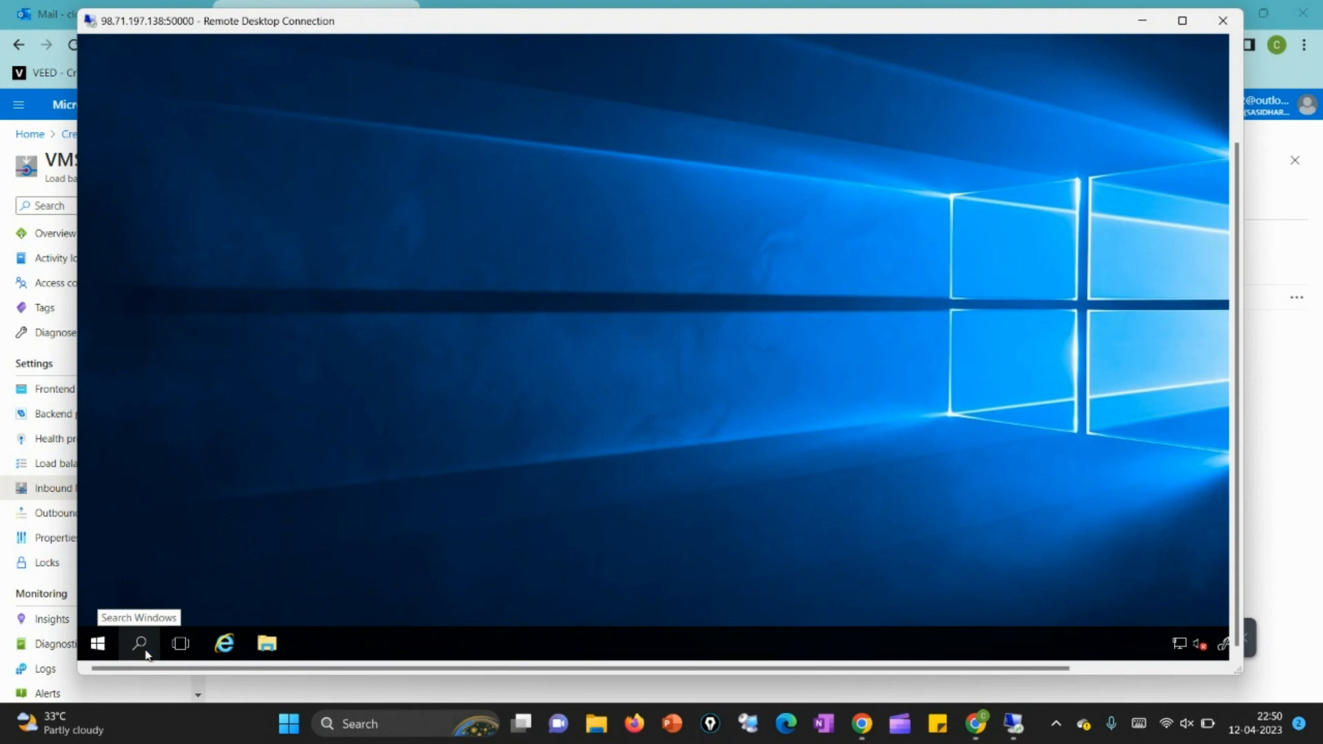
left_click(140, 644)
type("cmd")
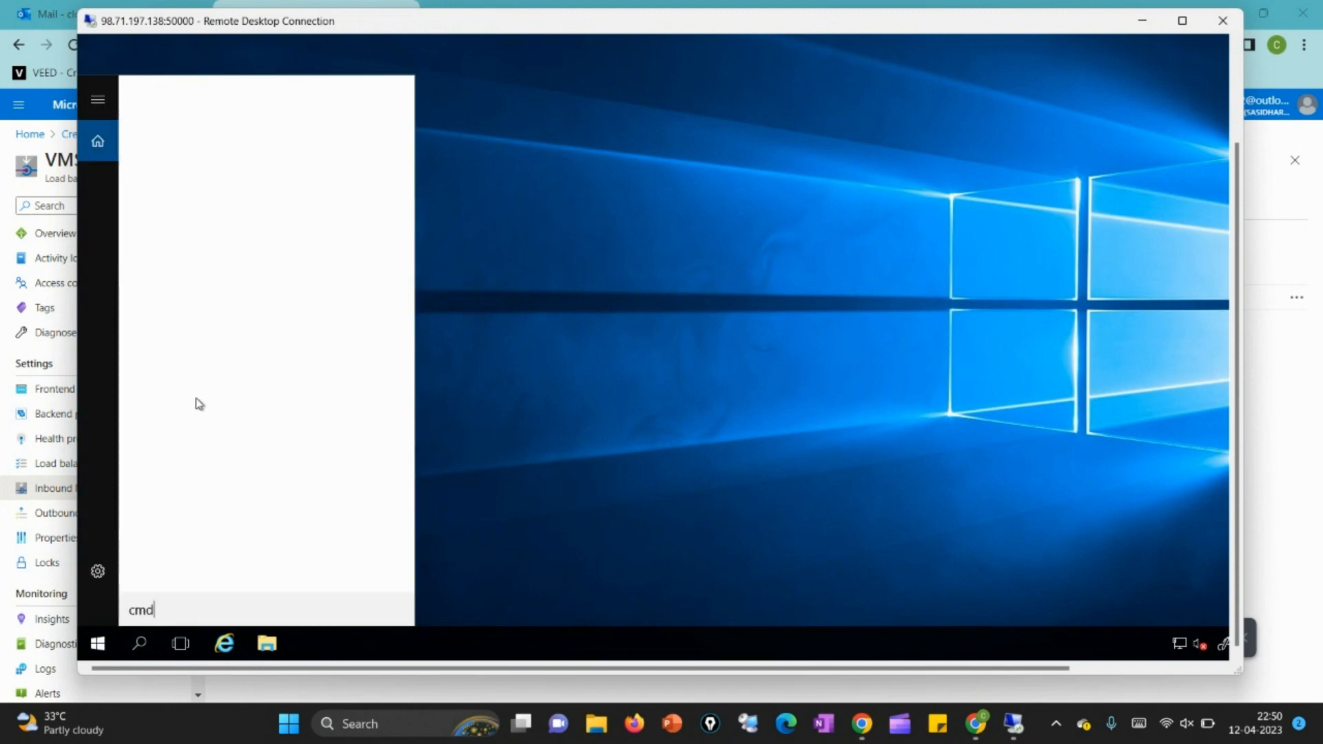
left_click(194, 140)
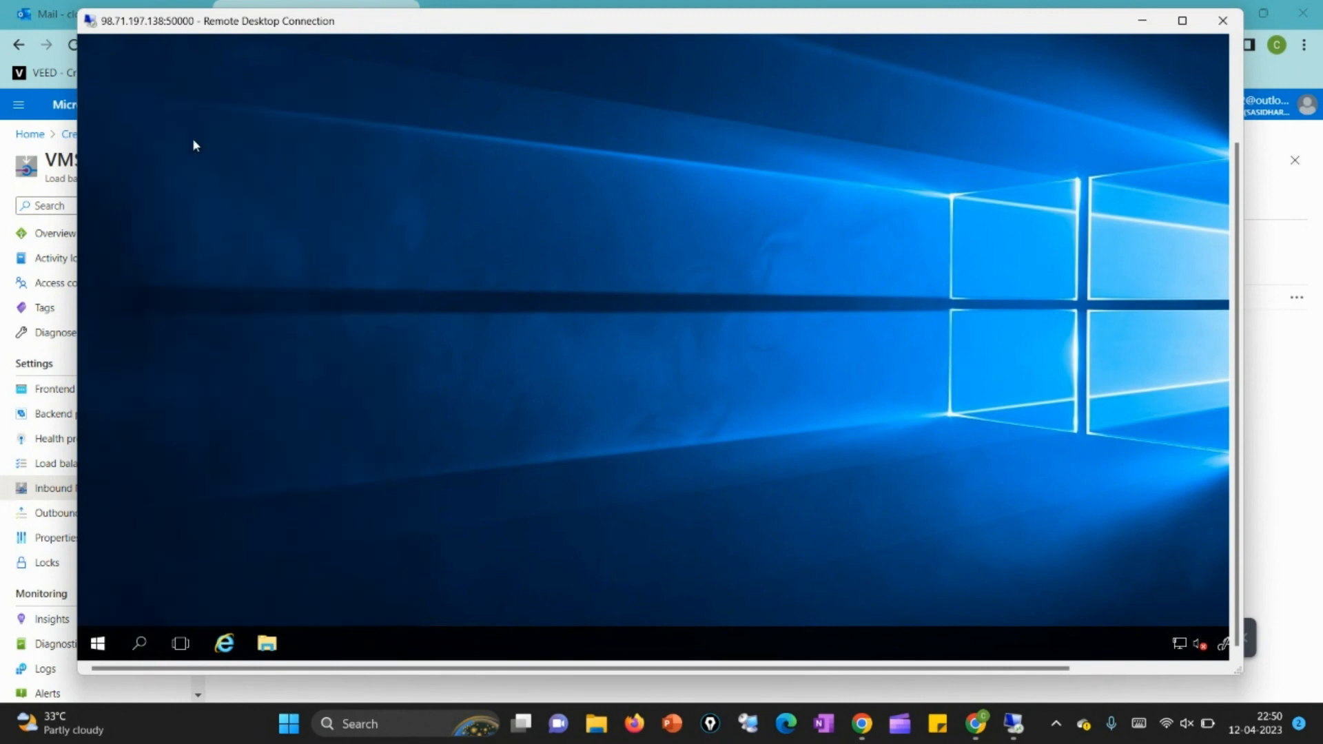
type("hostname")
key("Return")
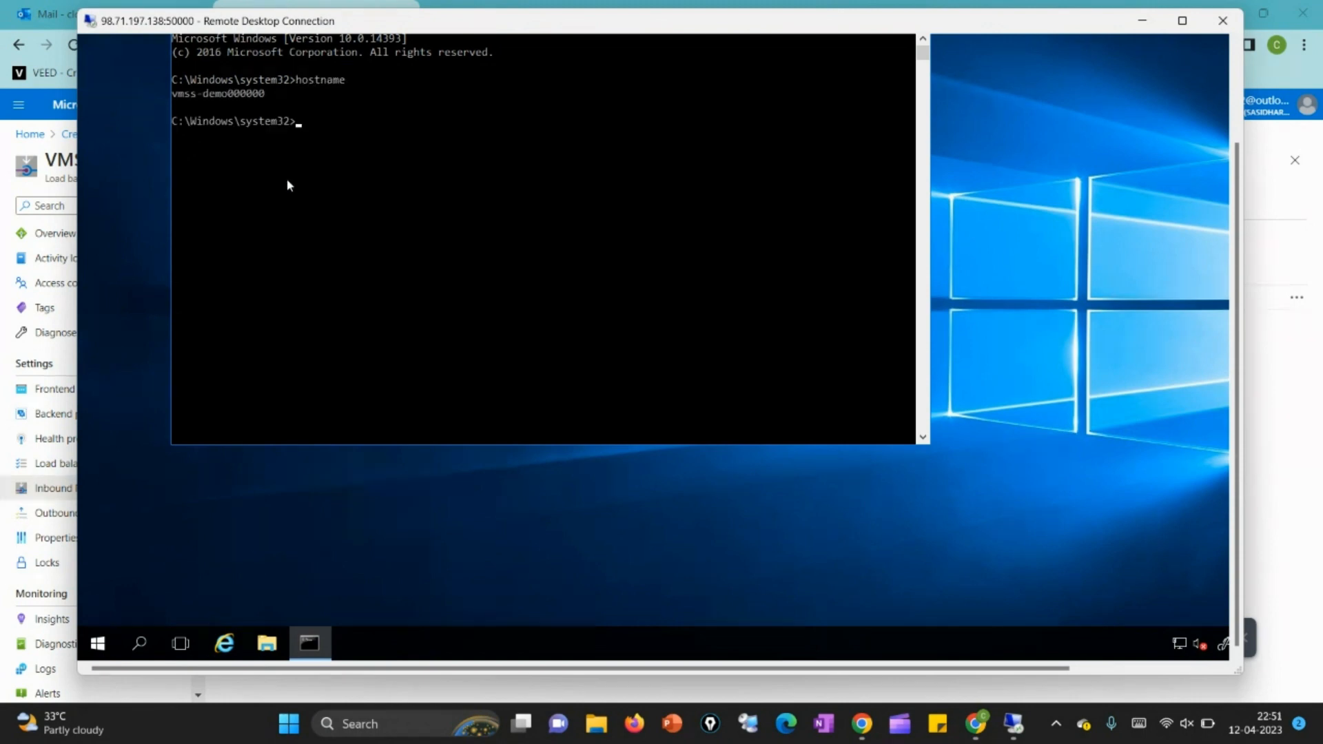
left_click_drag(175, 97, 267, 104)
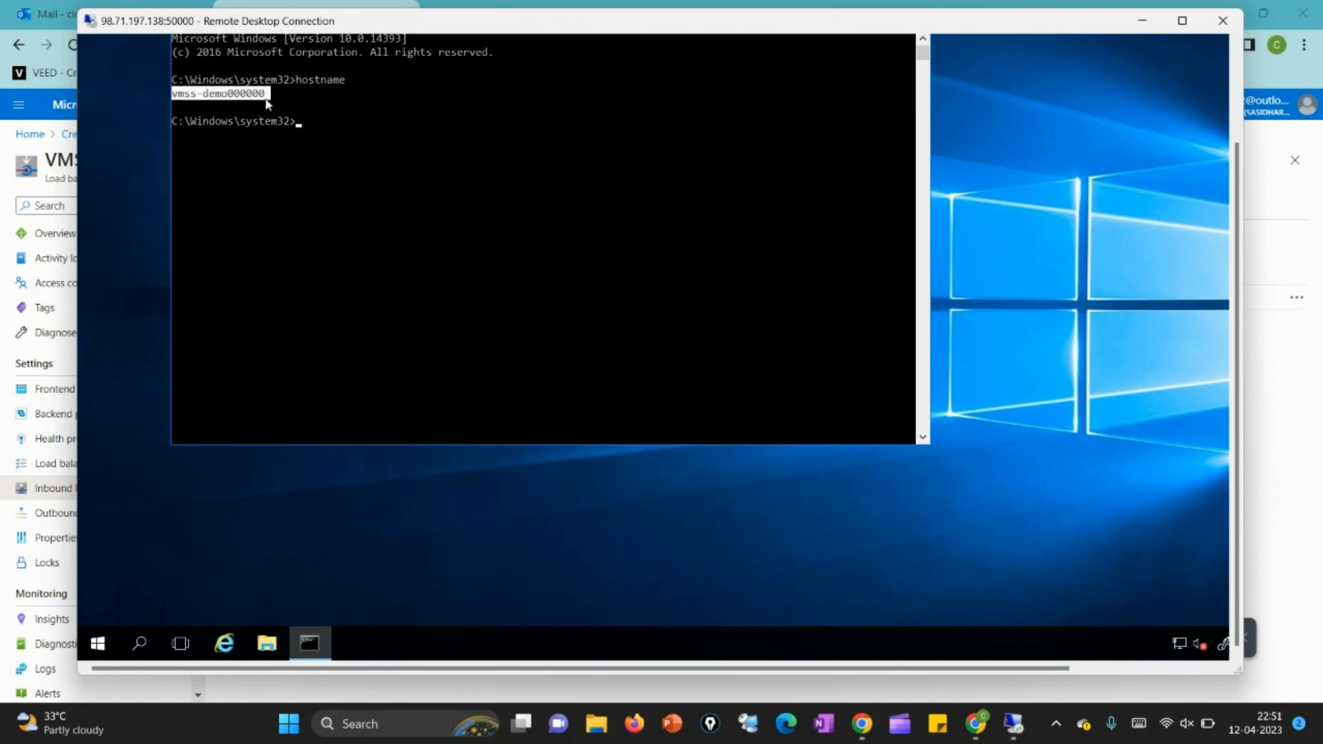
left_click(267, 99)
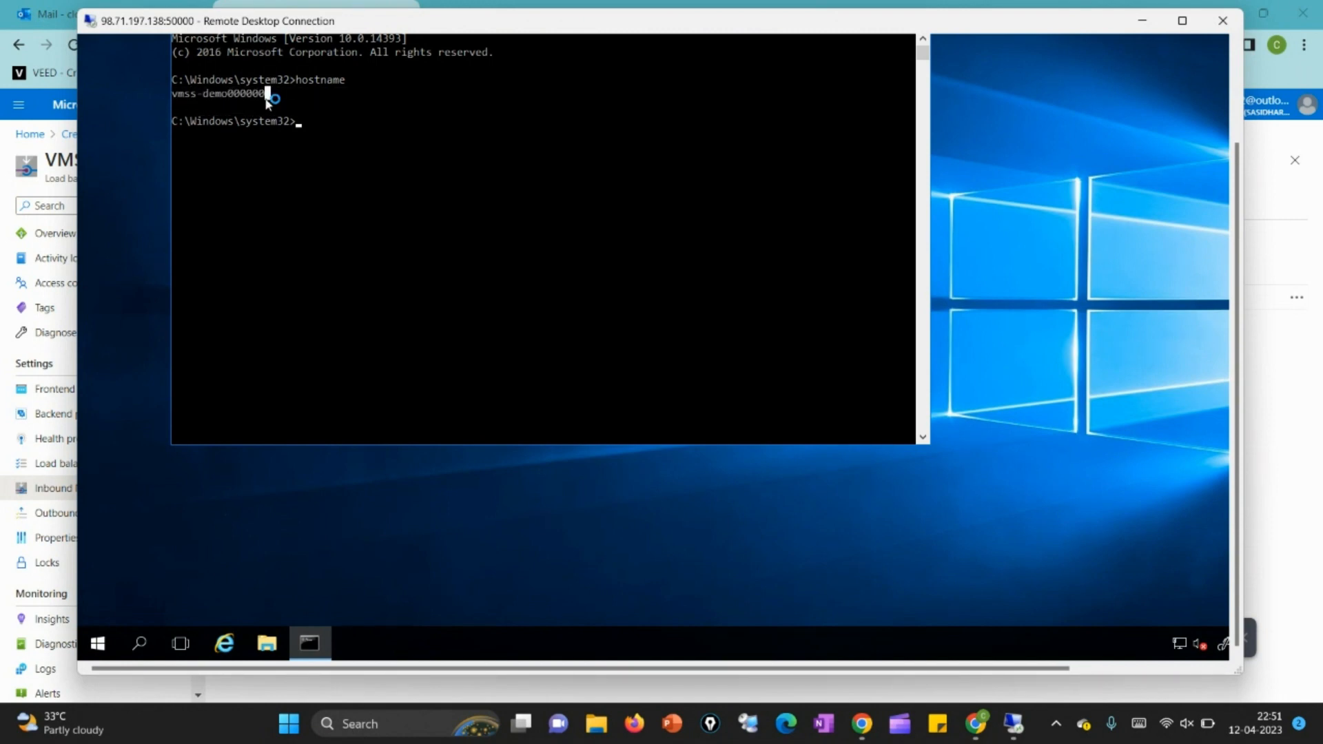
Step: Switch back to the Azure portal and open VMSS-Demo's instances to compare the computer name with the remote session
left_click(1290, 460)
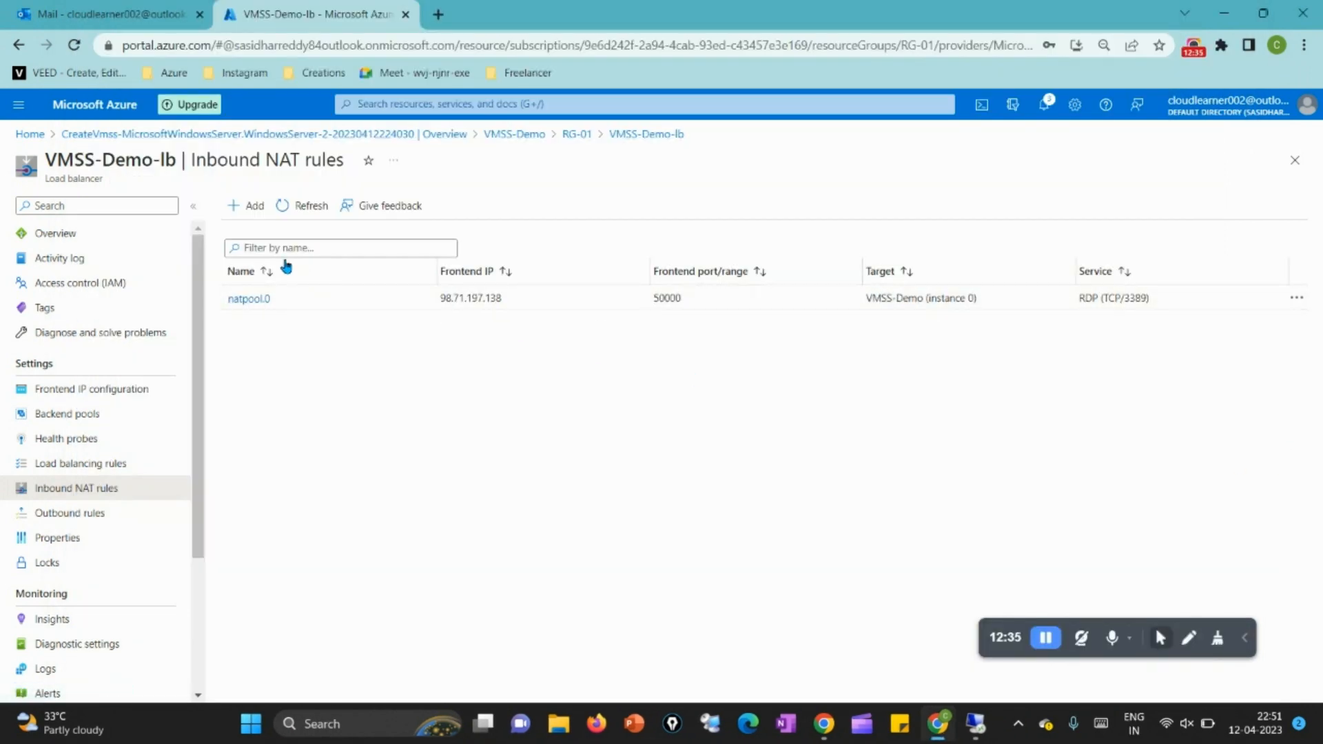
left_click(500, 136)
left_click(97, 387)
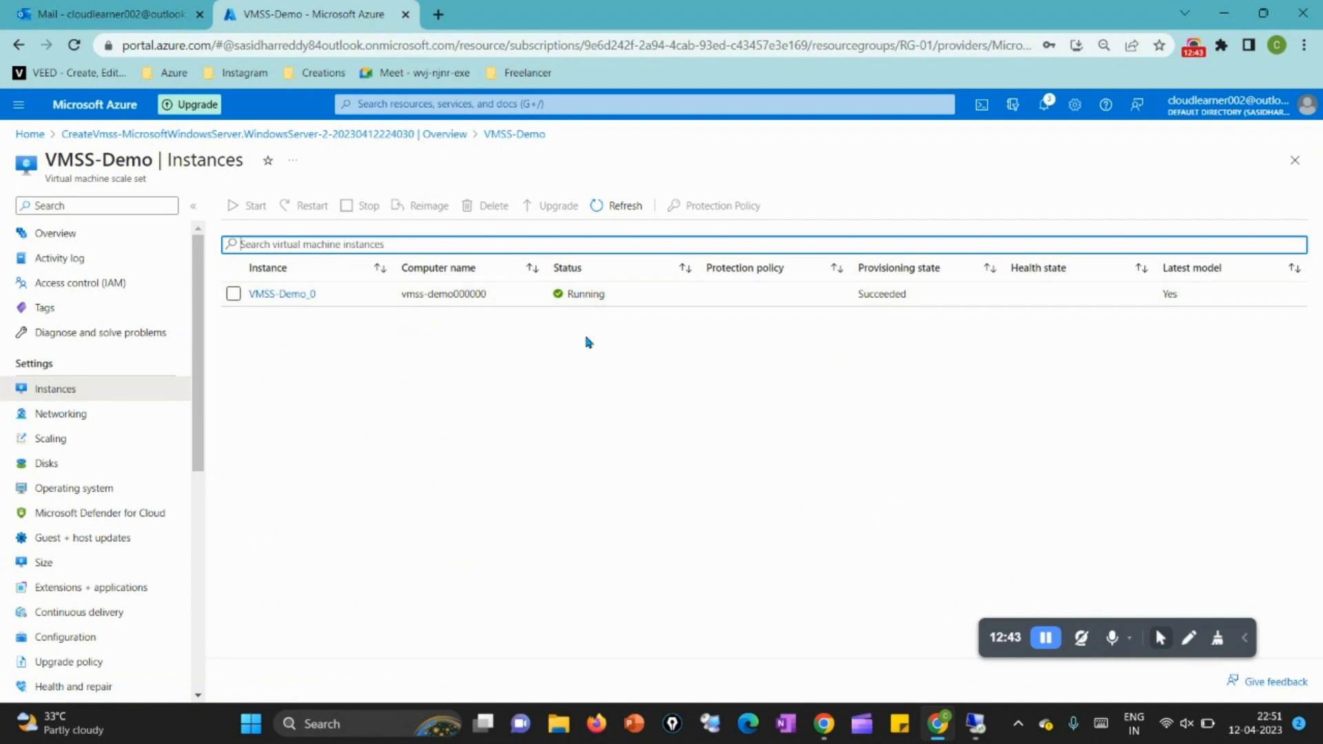
left_click(983, 728)
Step: Open VMSS-Demo's scaling settings, review the custom autoscale options, and return to manual scale
left_click(74, 448)
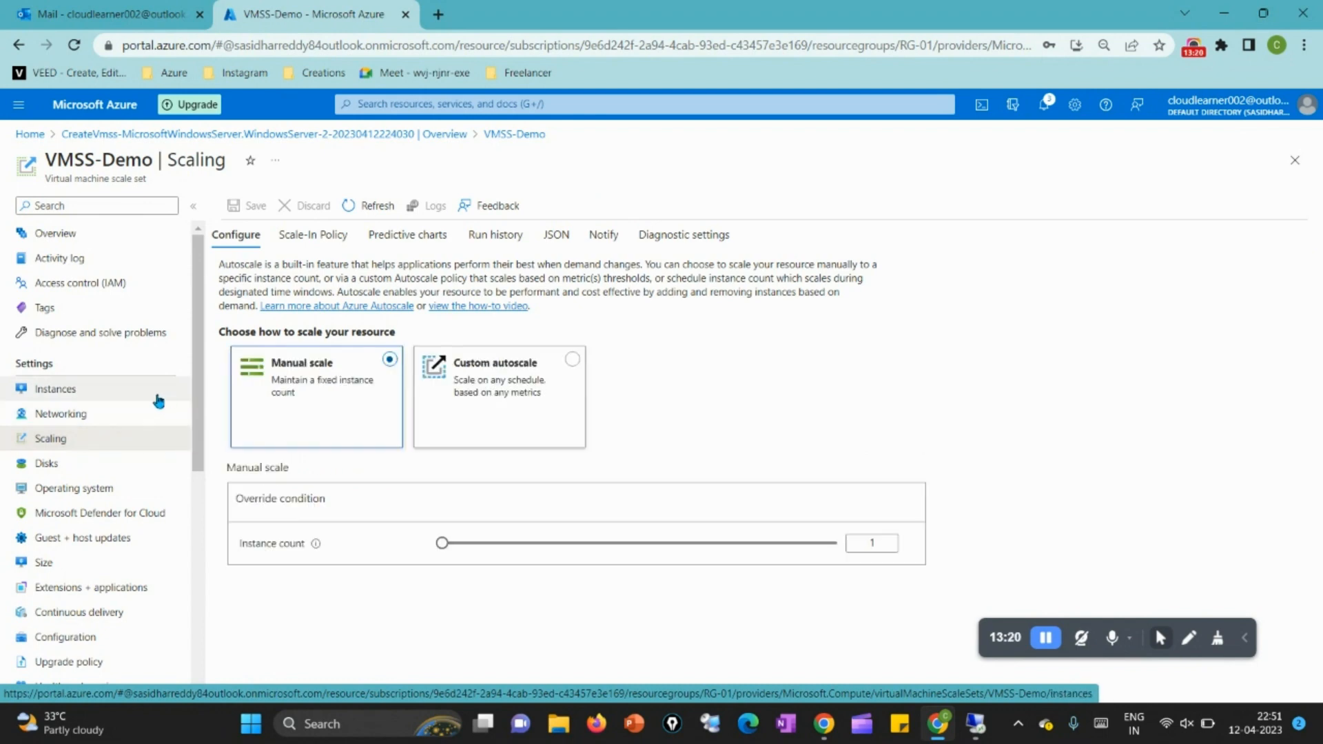
left_click(330, 414)
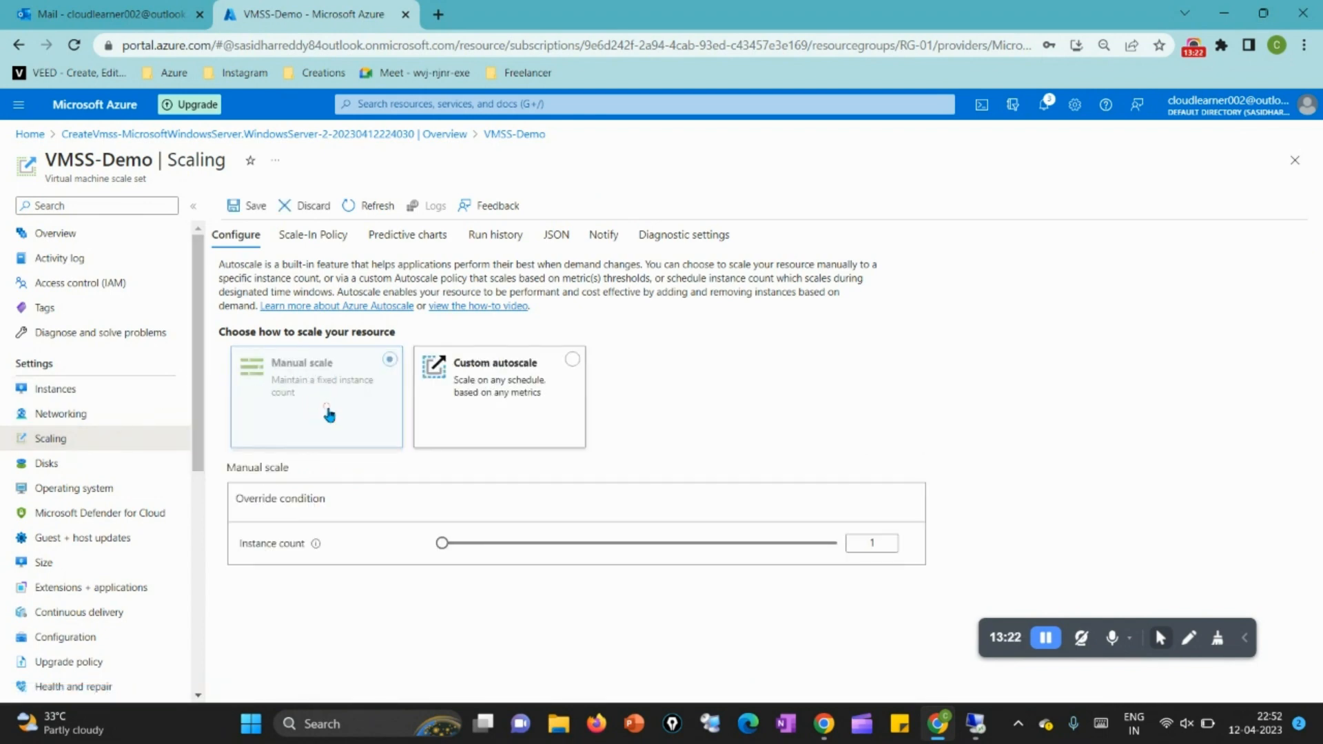
left_click(505, 381)
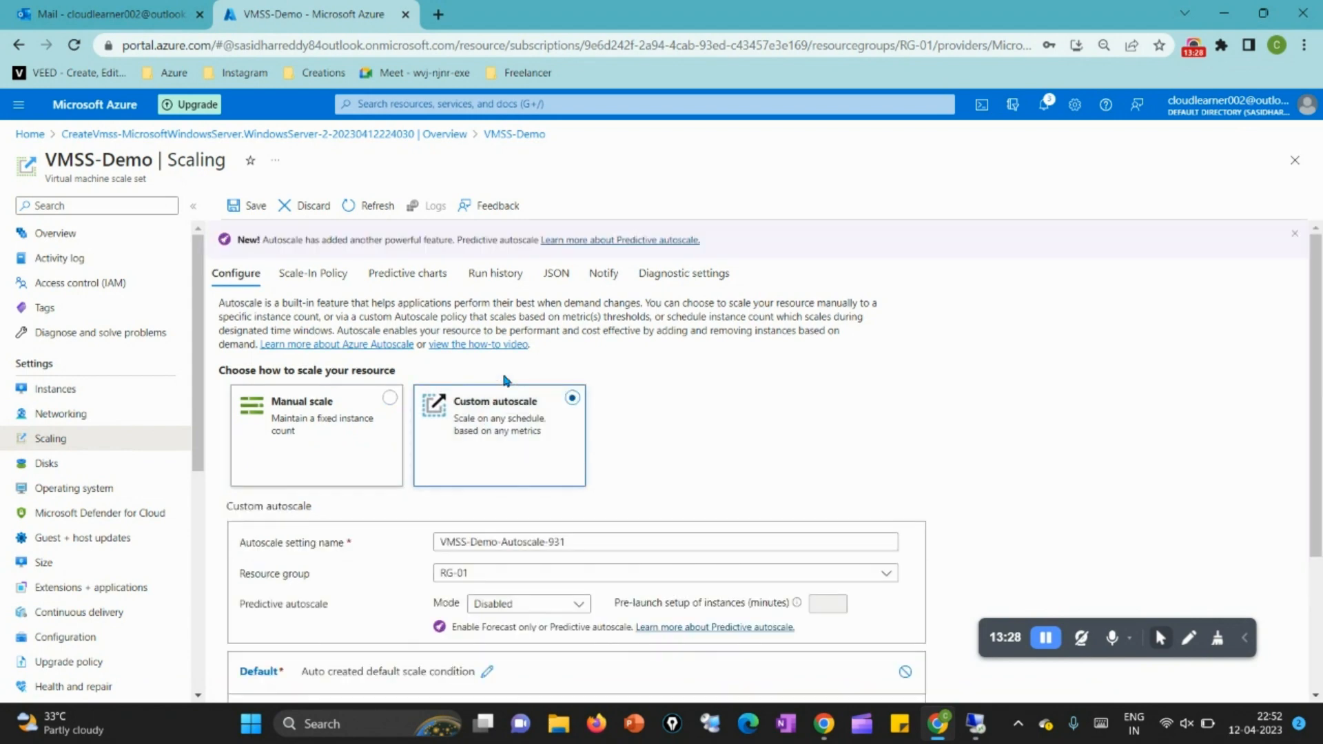
scroll(569, 543, "down", 3)
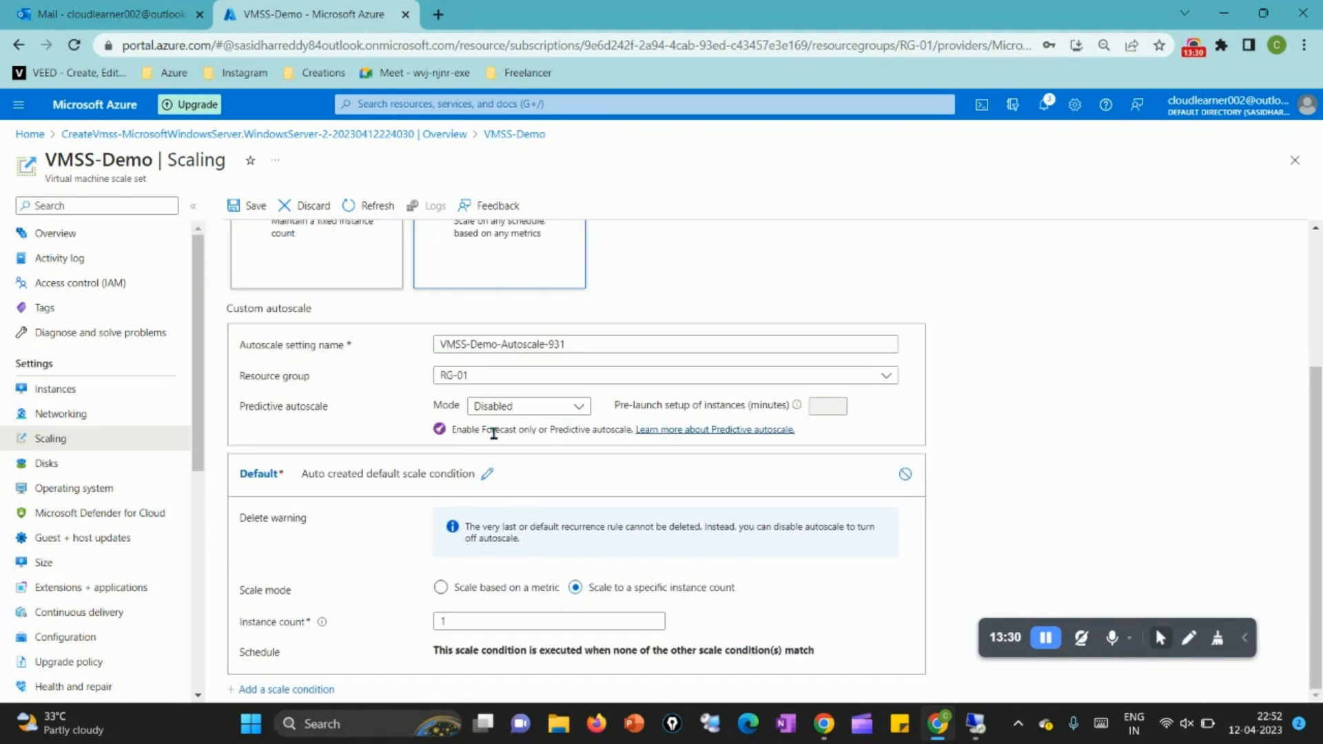
left_click(499, 594)
scroll(498, 598, "up", 3)
left_click(365, 412)
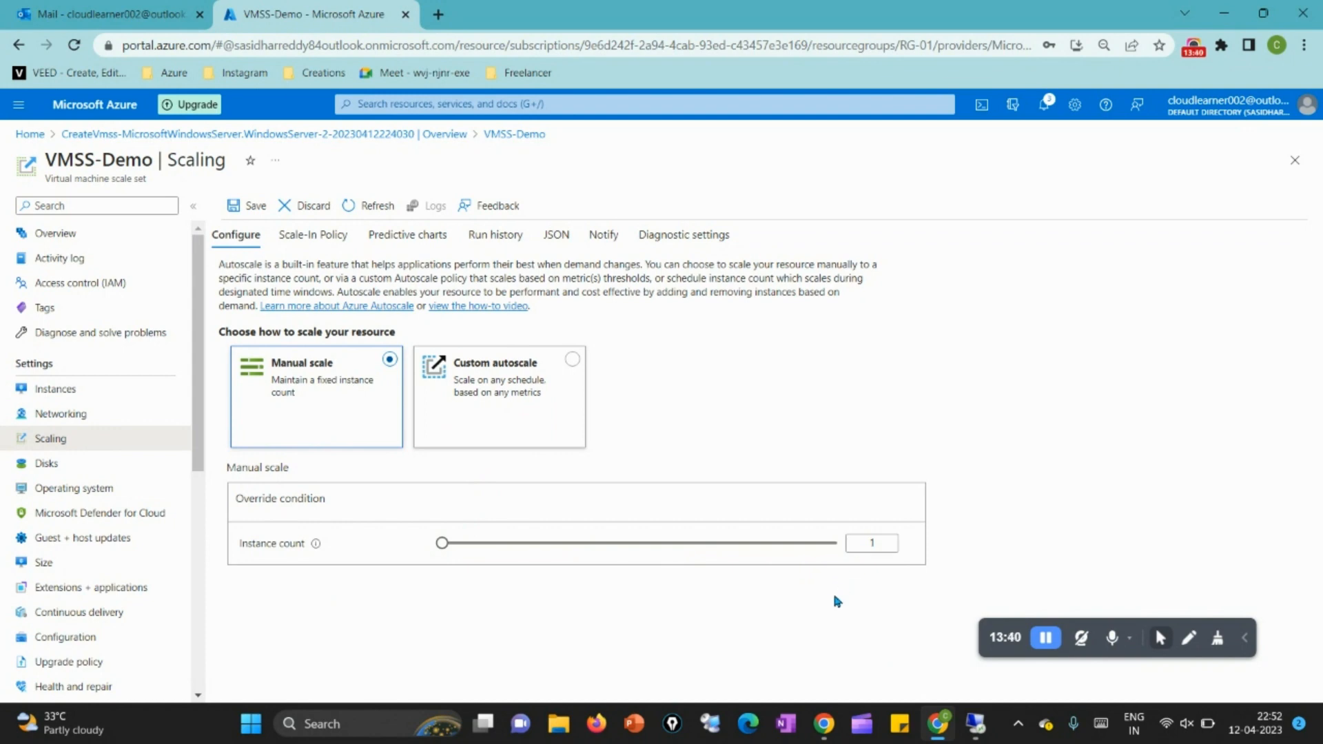
Step: Set the manual scale instance count to 2 and save the scaling configuration
left_click(884, 544)
double_click(856, 543)
type("2")
left_click(846, 582)
left_click(252, 210)
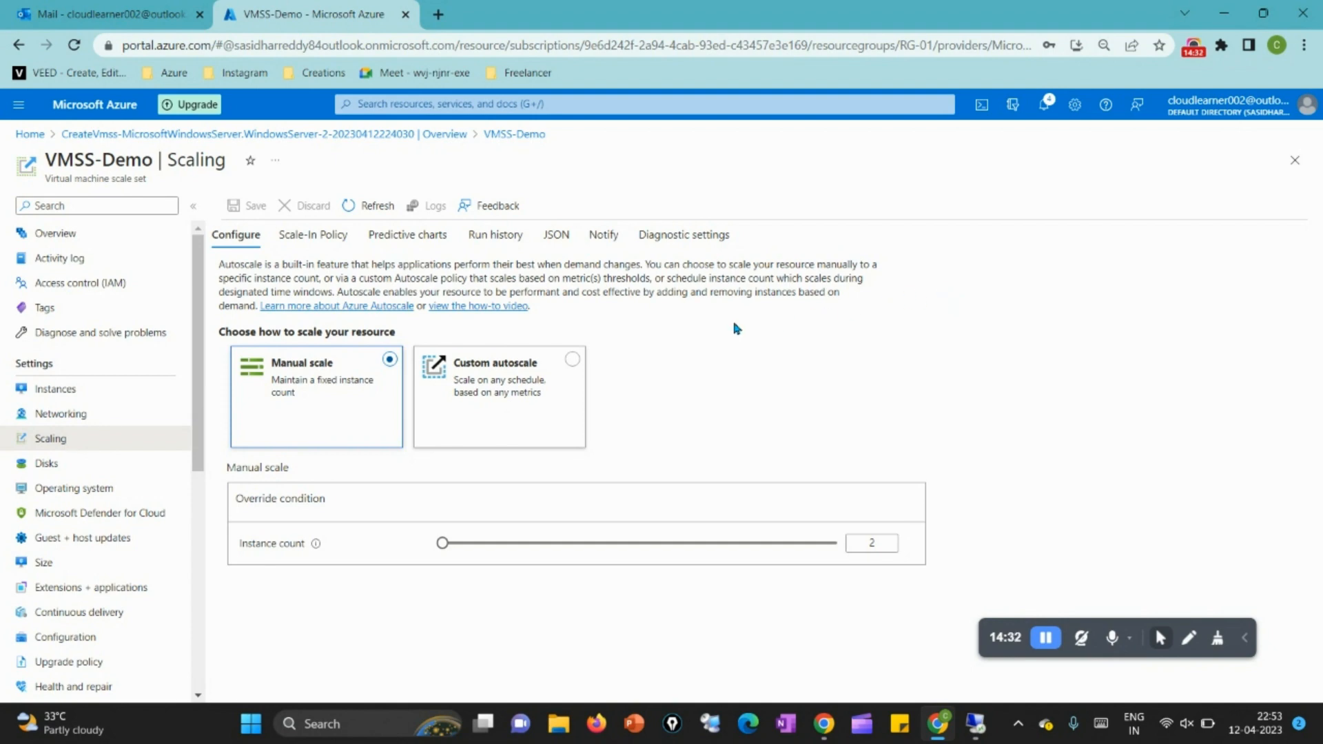
Step: Open the scale set's instances and refresh the list to check the second instance's provisioning
left_click(67, 392)
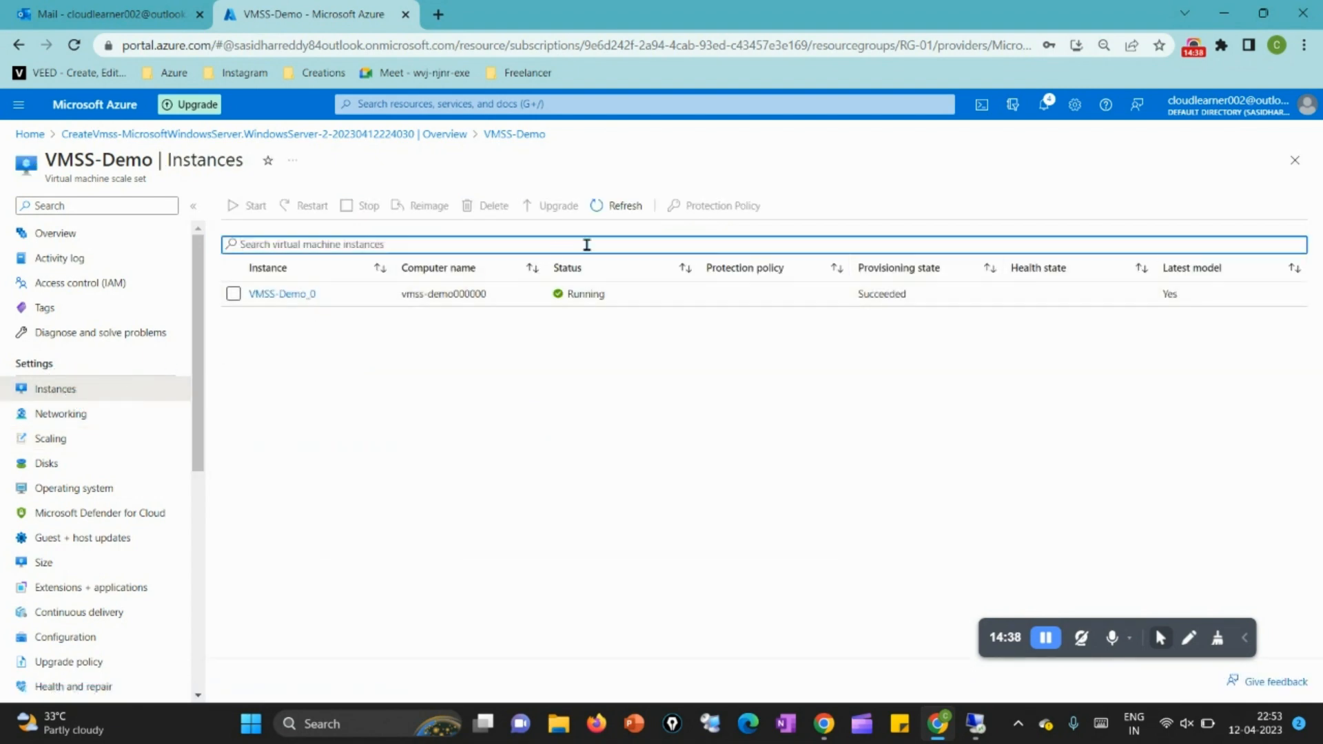
left_click(632, 215)
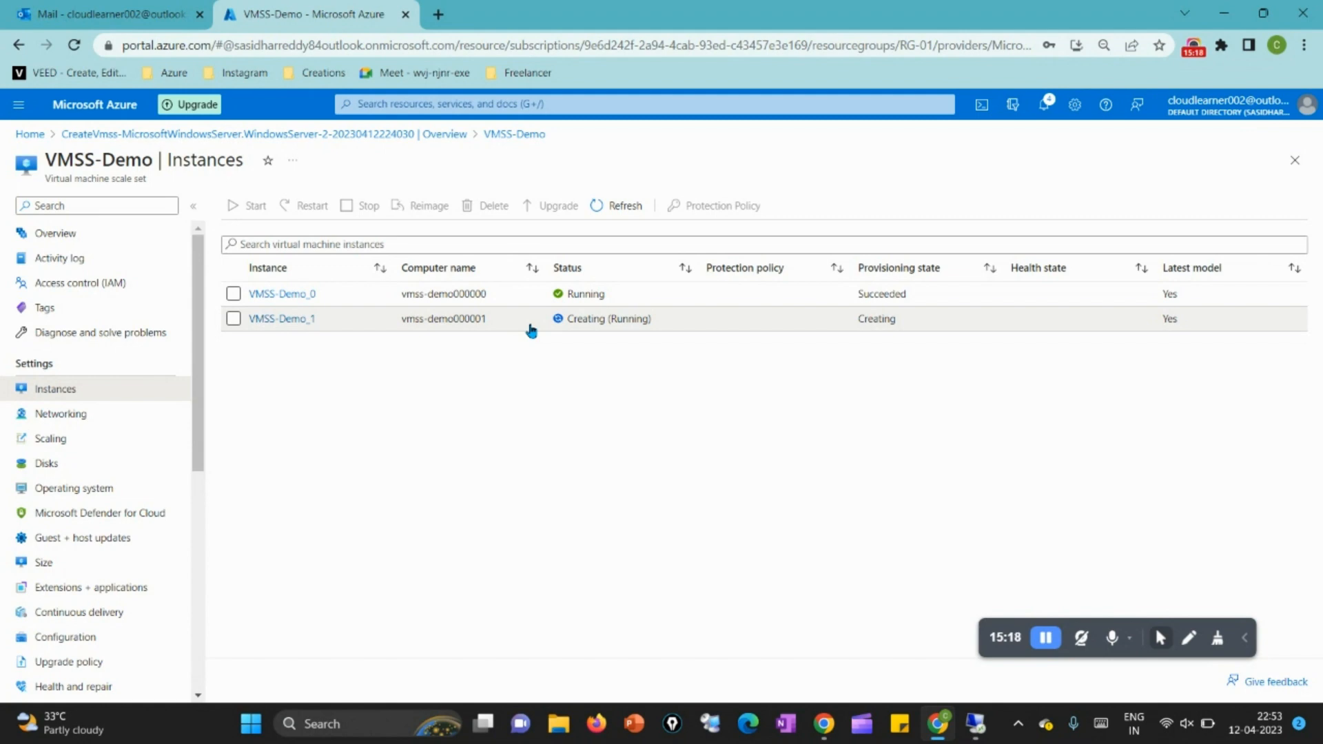
left_click(619, 207)
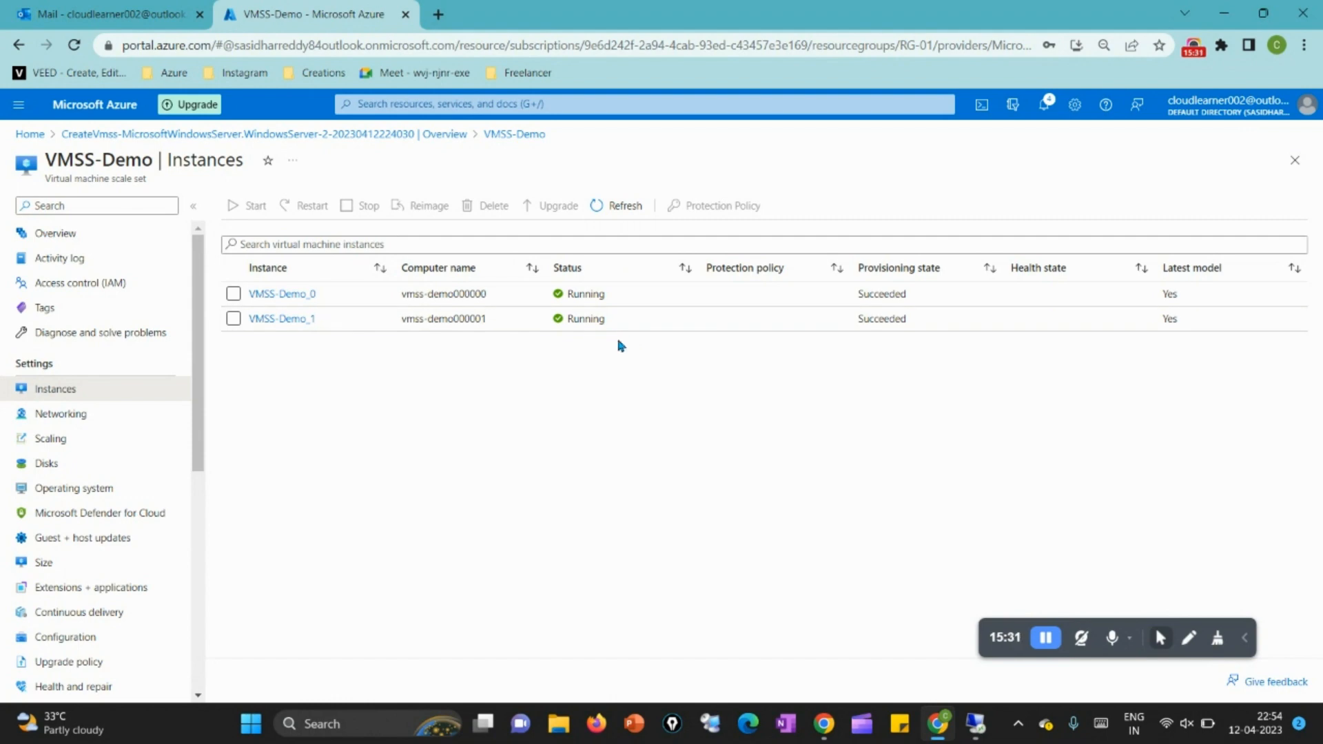
Step: Reopen the scaling settings, set the manual scale instance count to 3, and save
left_click(139, 443)
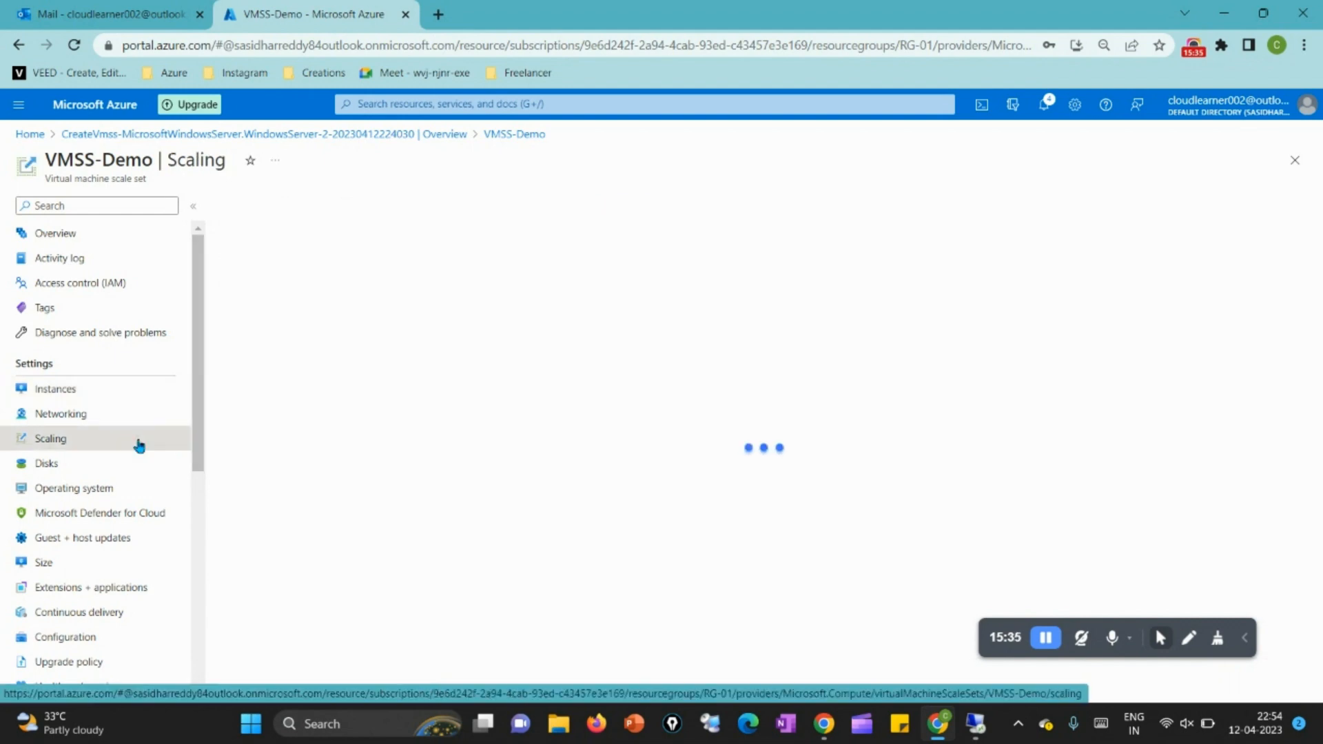
left_click(887, 431)
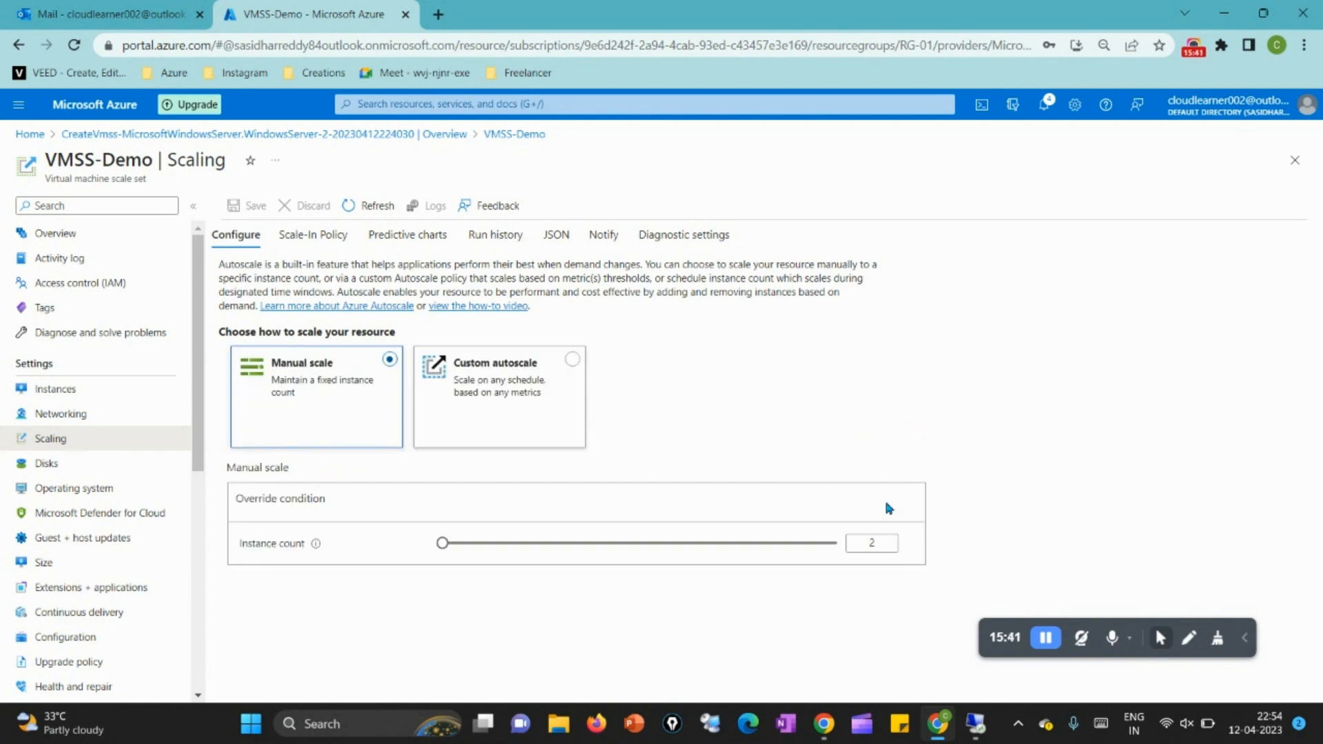
double_click(850, 544)
type("3")
left_click(946, 510)
left_click(257, 206)
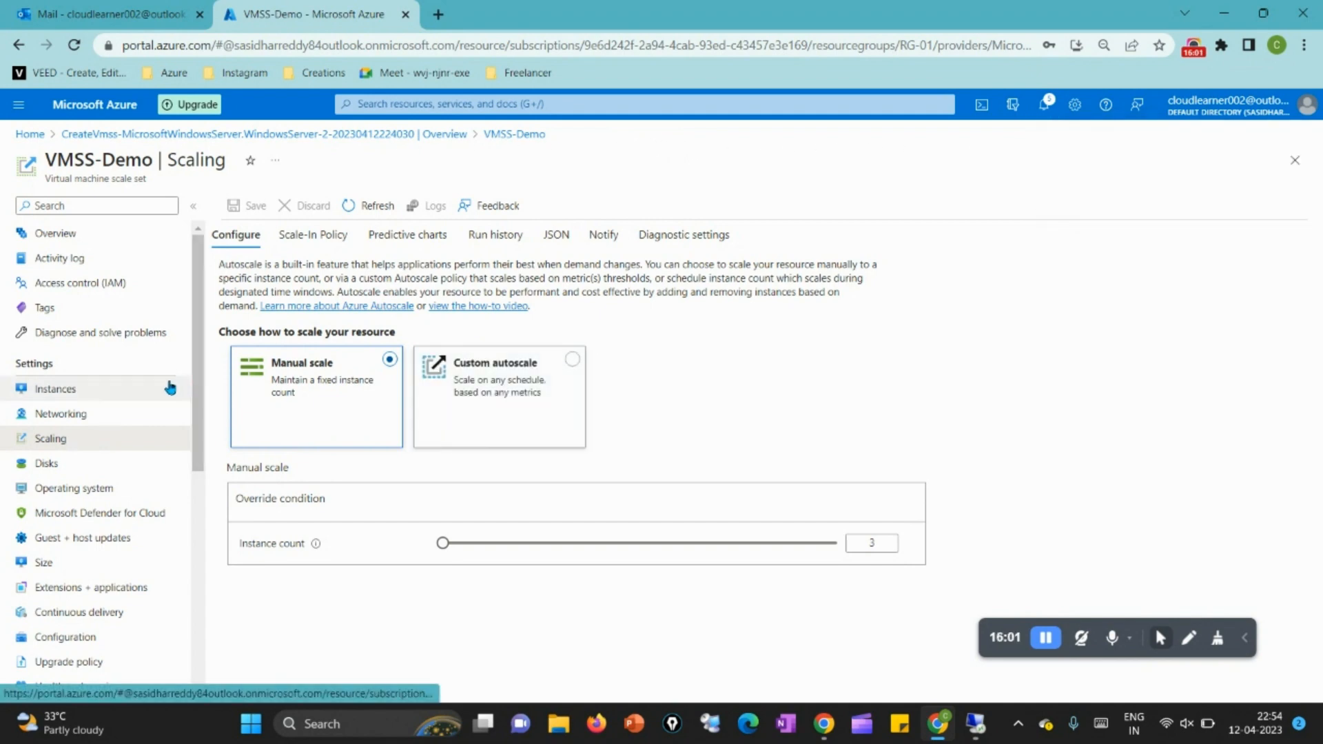
Step: Open VMSS-Demo's instances and refresh the list to check the third instance's provisioning
left_click(161, 390)
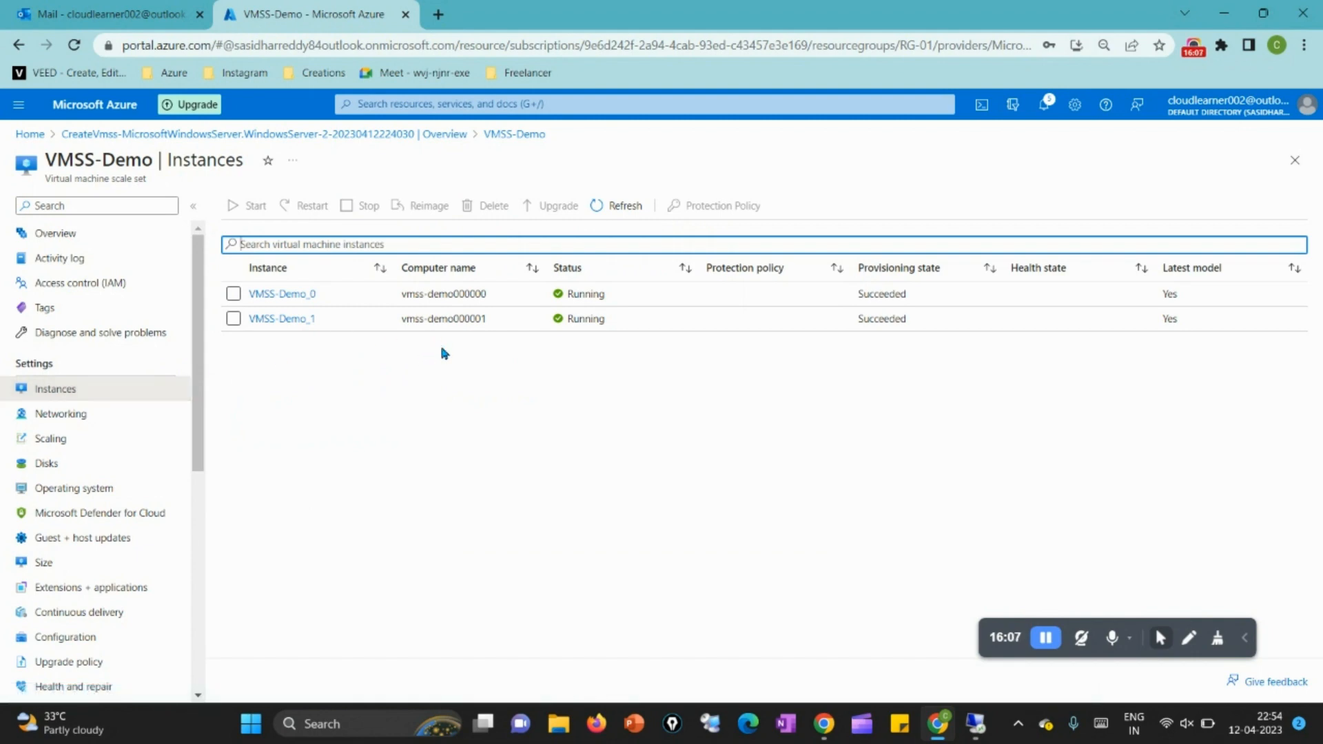
left_click(608, 207)
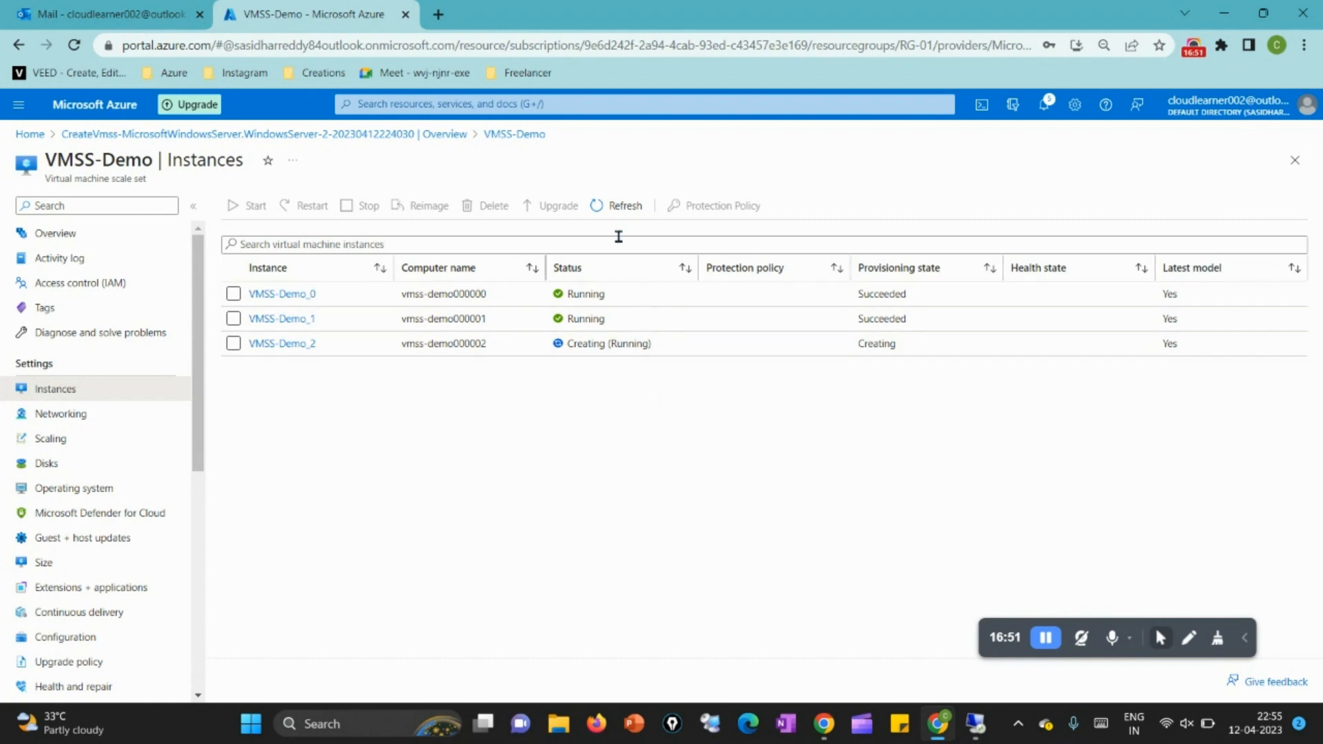
left_click(619, 209)
Step: In the scaling settings, set the manual scale instance count to 2 and save the reduced configuration
left_click(98, 447)
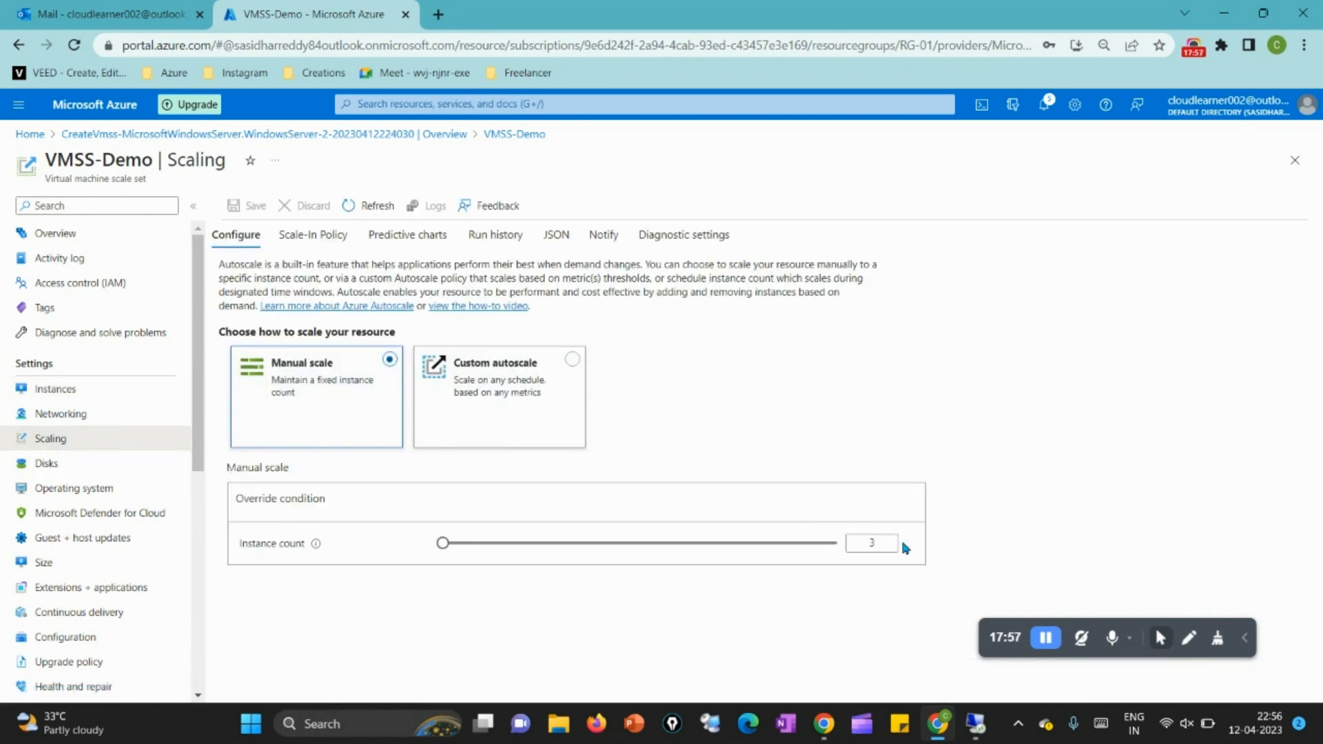
left_click_drag(889, 543, 859, 546)
type("2")
left_click(818, 461)
left_click(255, 206)
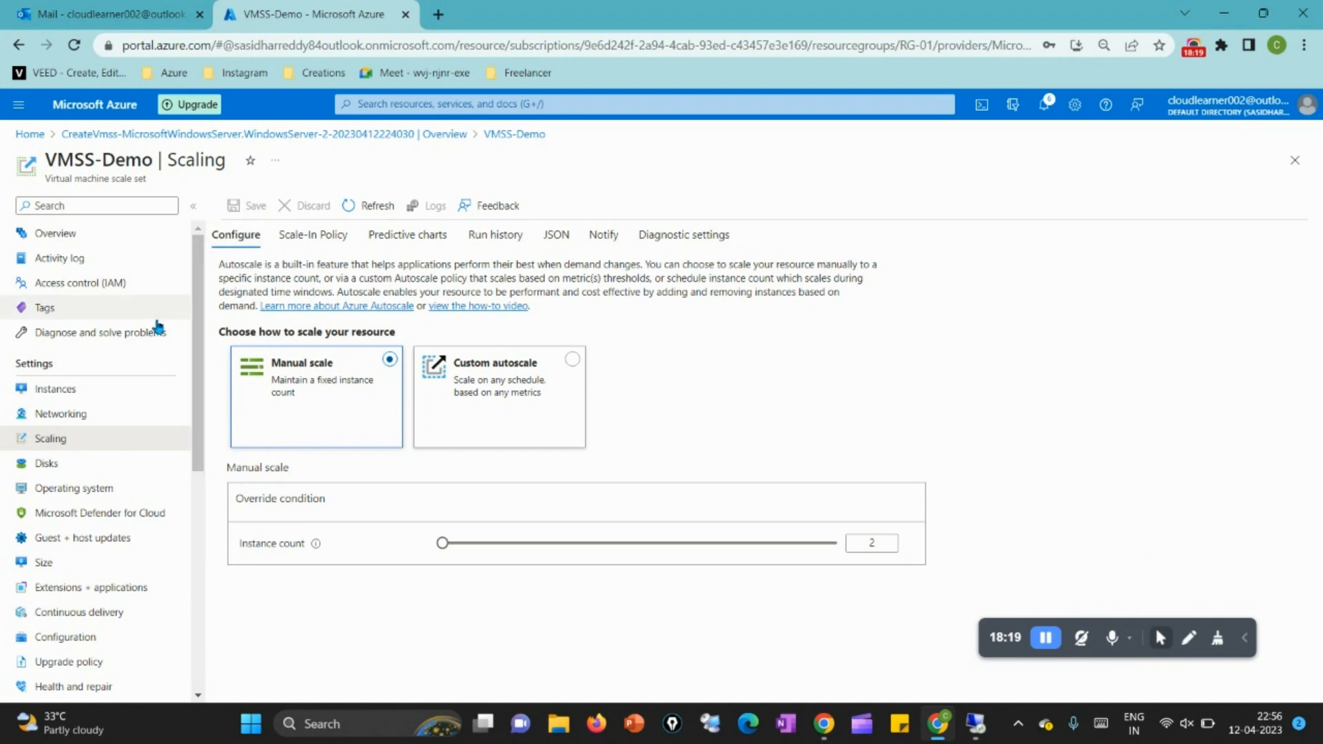
Step: Return to the scale set's instances and refresh the list to check the removal of the surplus third instance
left_click(101, 390)
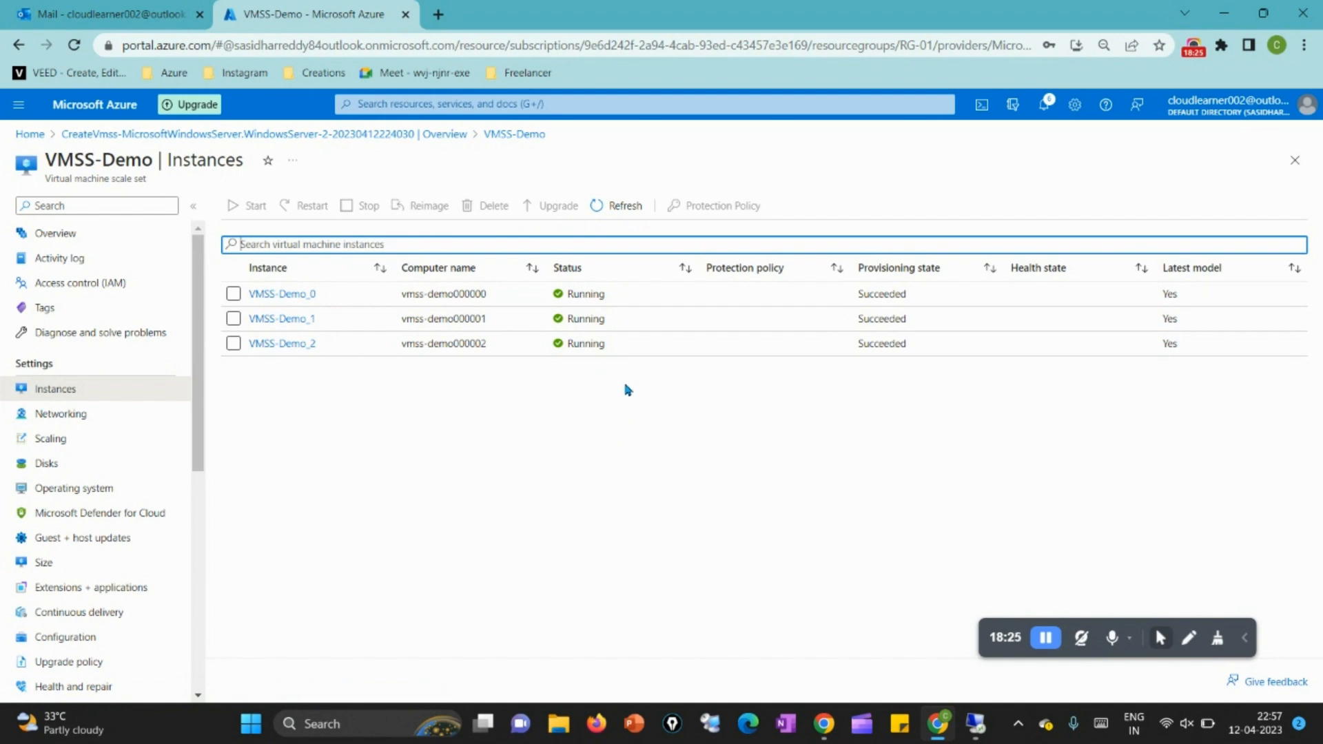
left_click(625, 206)
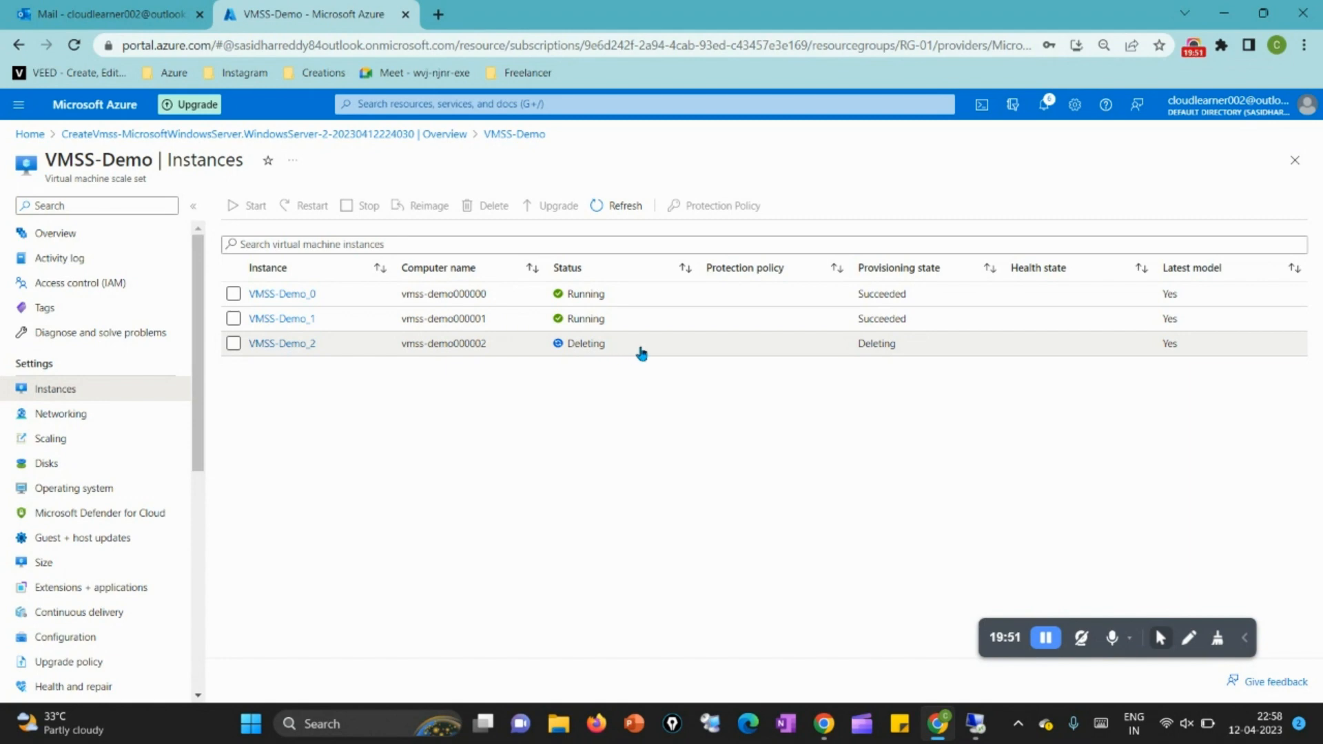
left_click(621, 215)
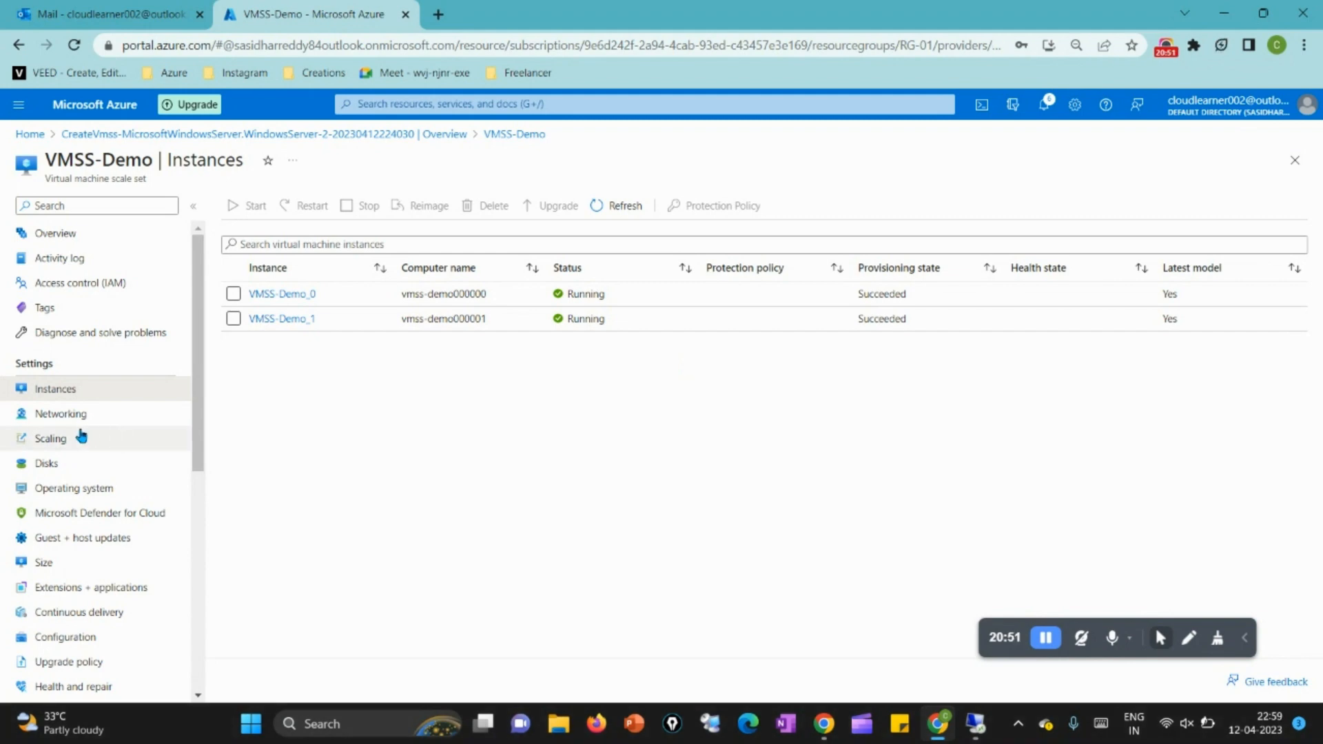
left_click(308, 408)
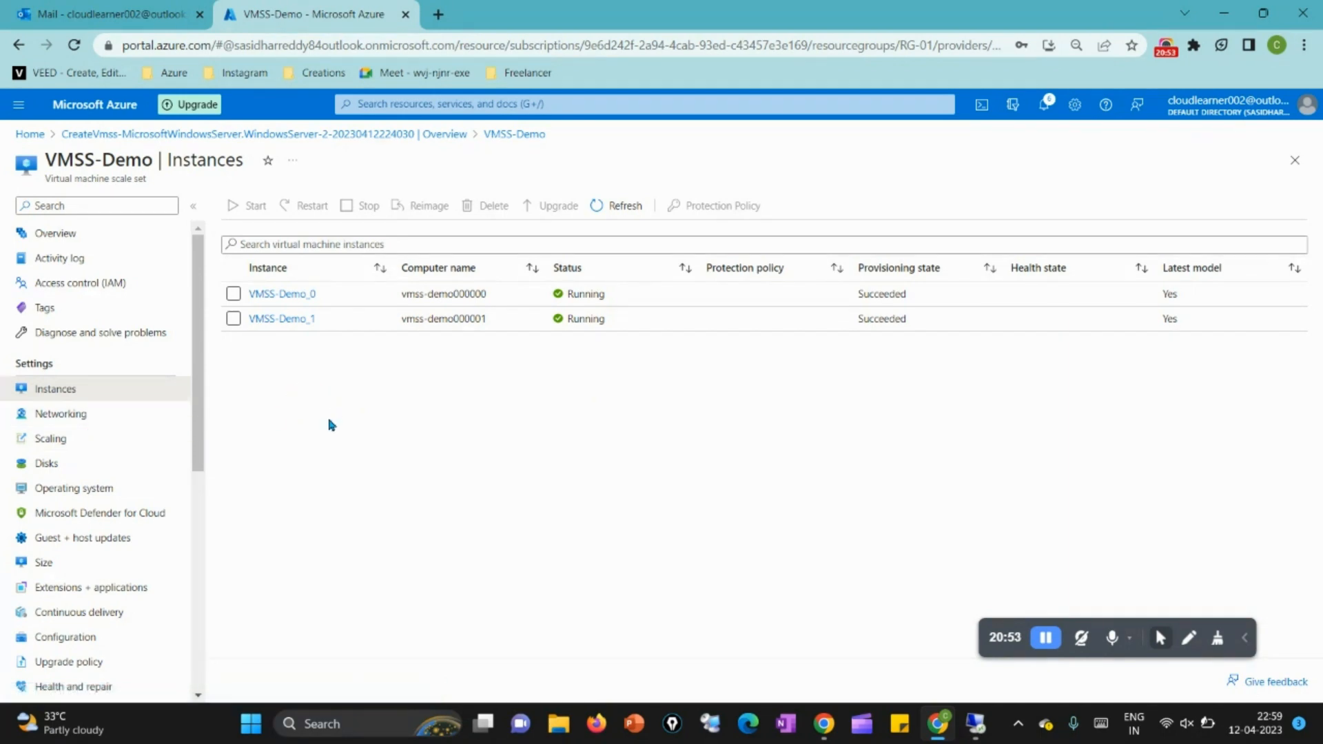
Step: Reopen the scaling settings, set the manual scale instance count to 1, and save
left_click(102, 450)
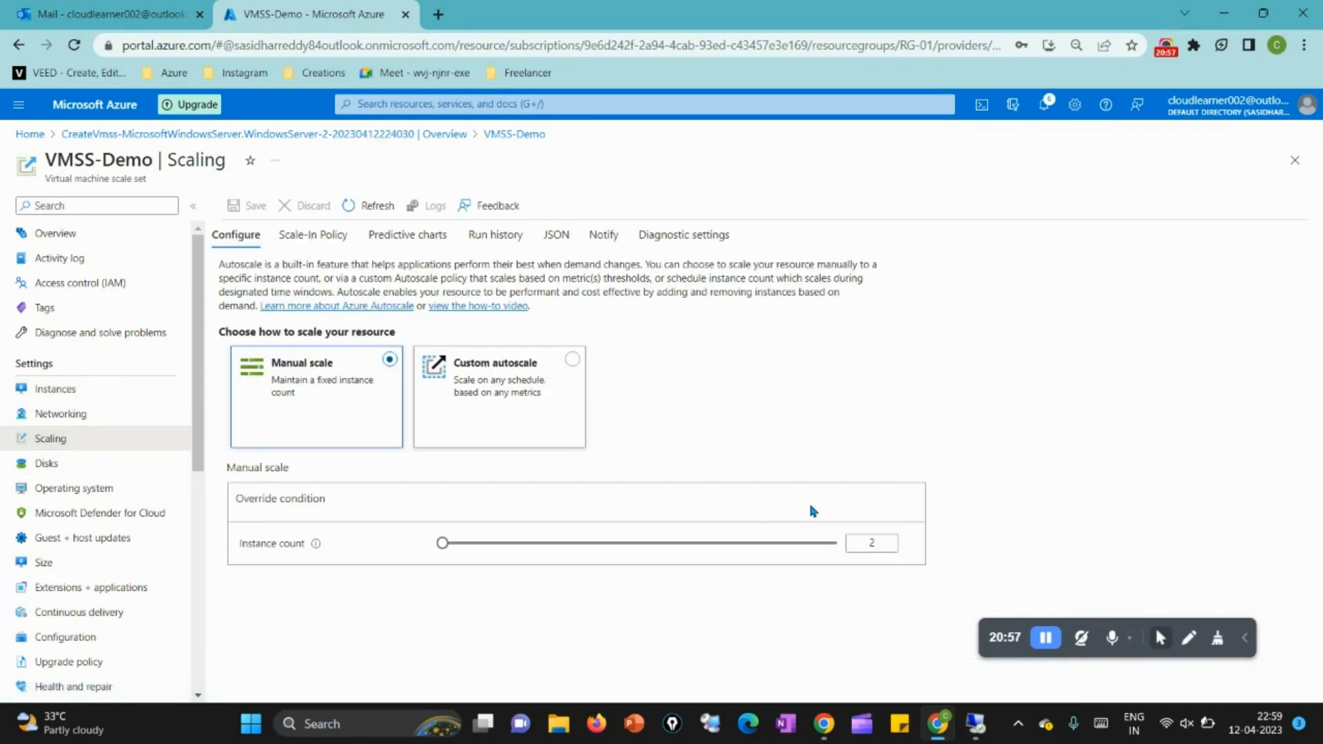
left_click_drag(888, 547, 859, 549)
type("1")
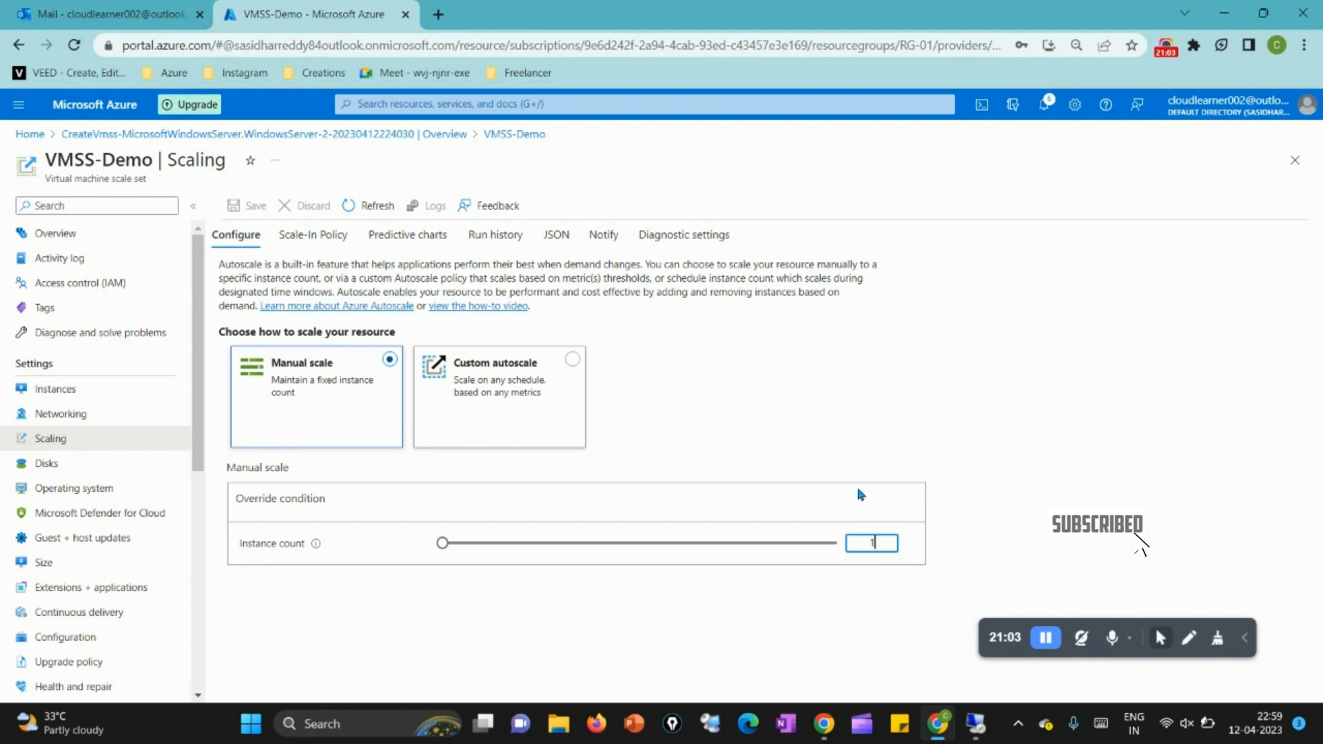
left_click(854, 448)
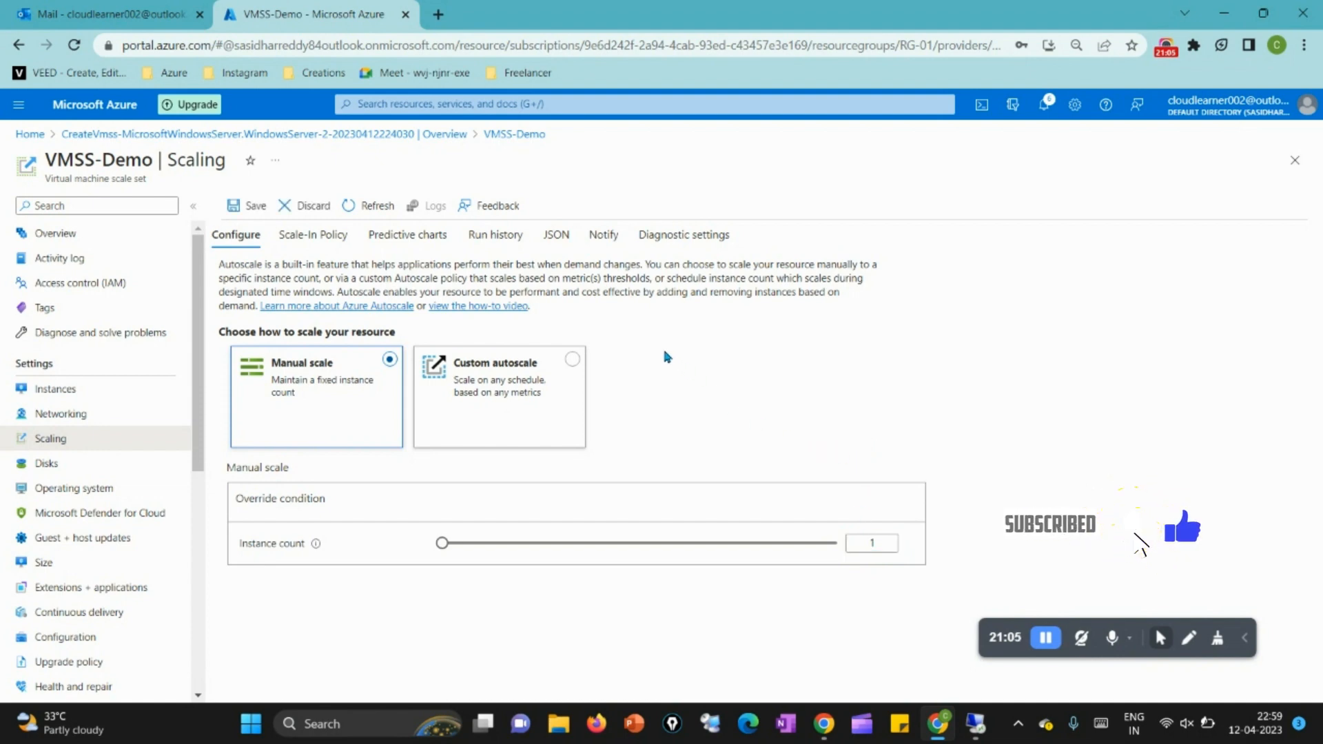
left_click(248, 206)
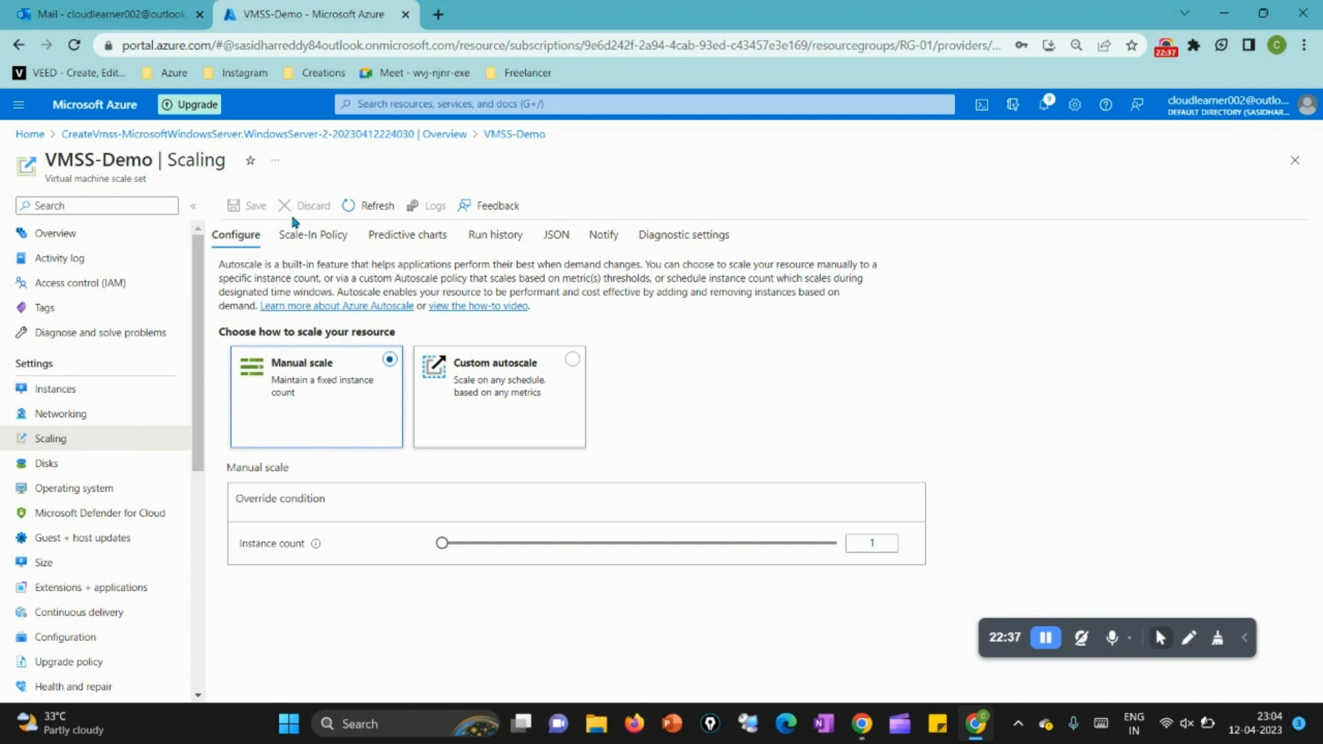
Step: Refresh the scaling settings, then open the instances and refresh their list to check the scale-in to a single instance
left_click(348, 207)
left_click(121, 393)
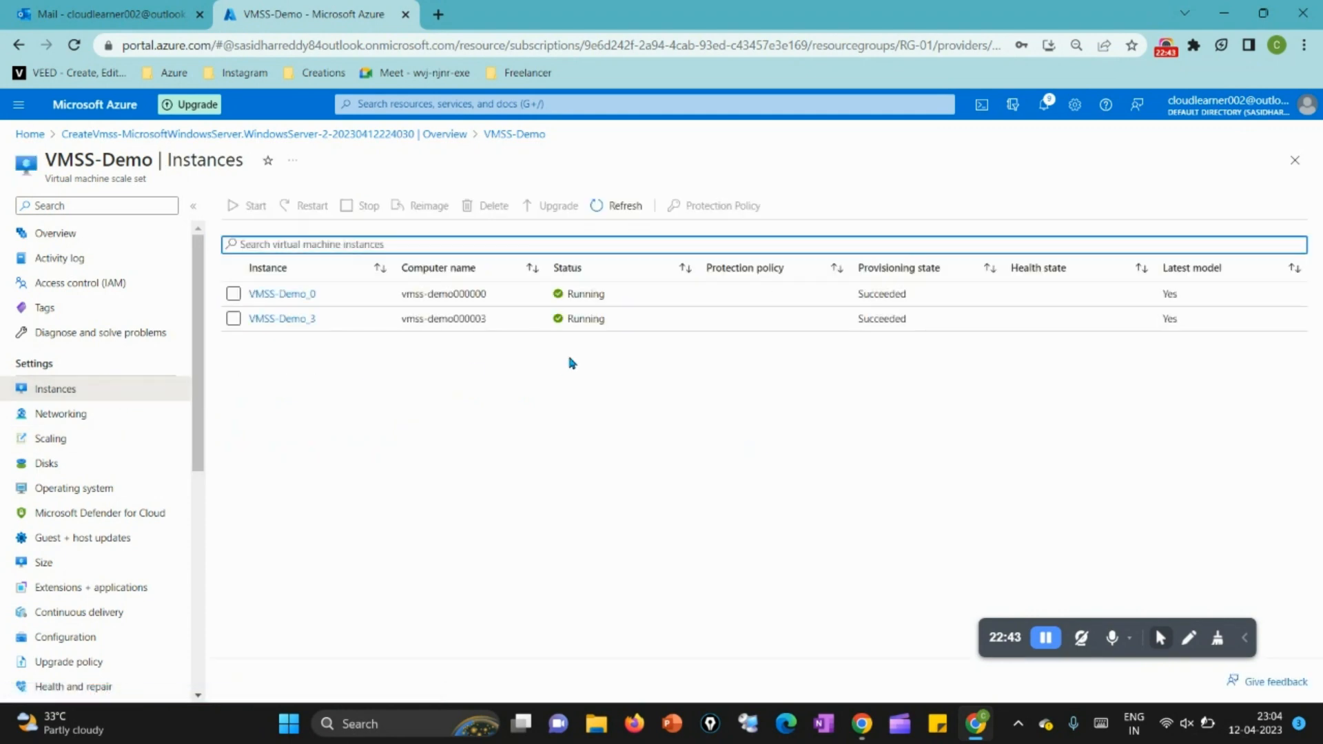
left_click(613, 204)
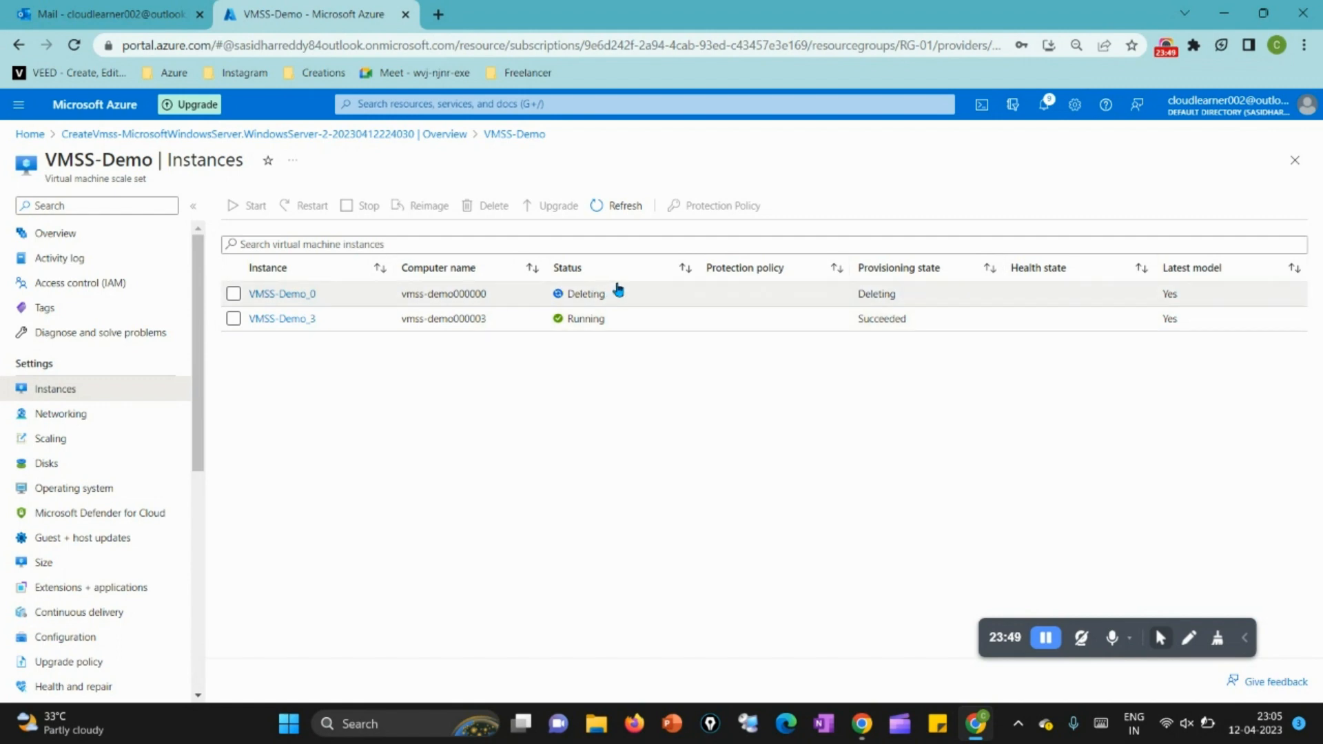
left_click(624, 204)
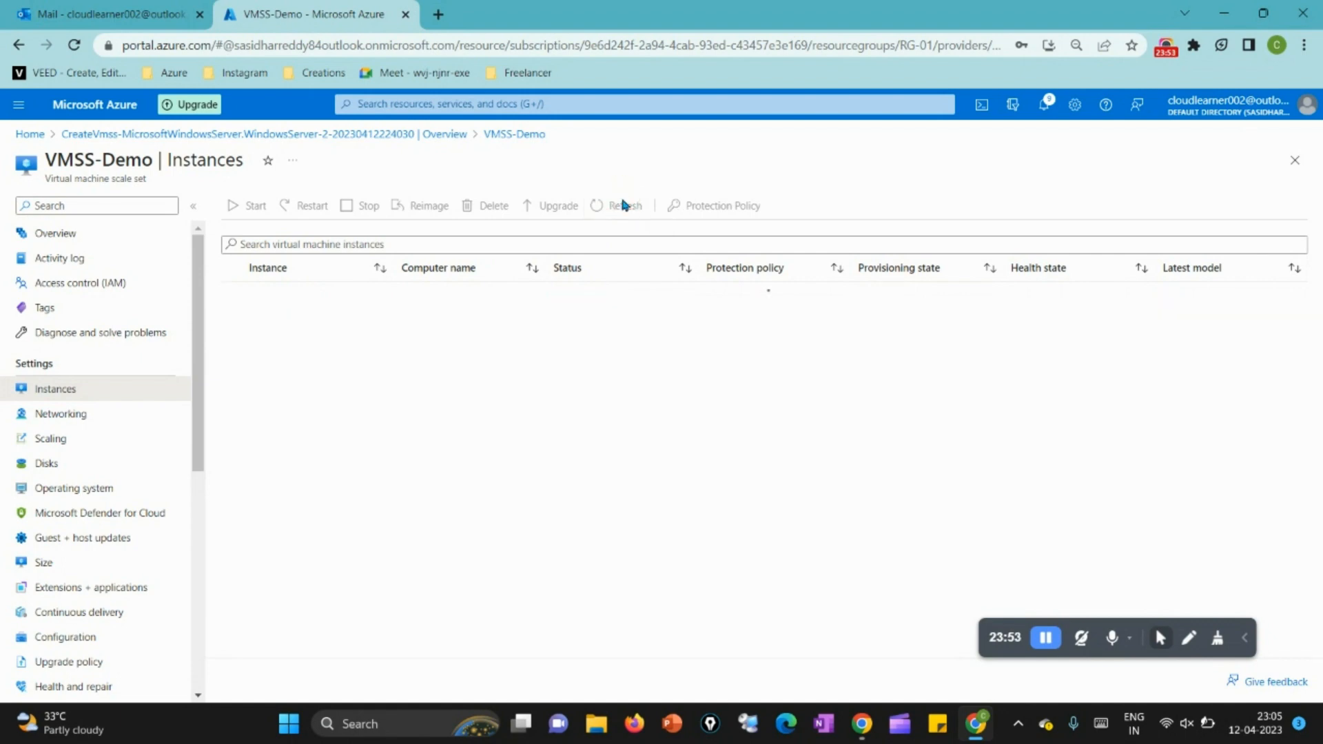